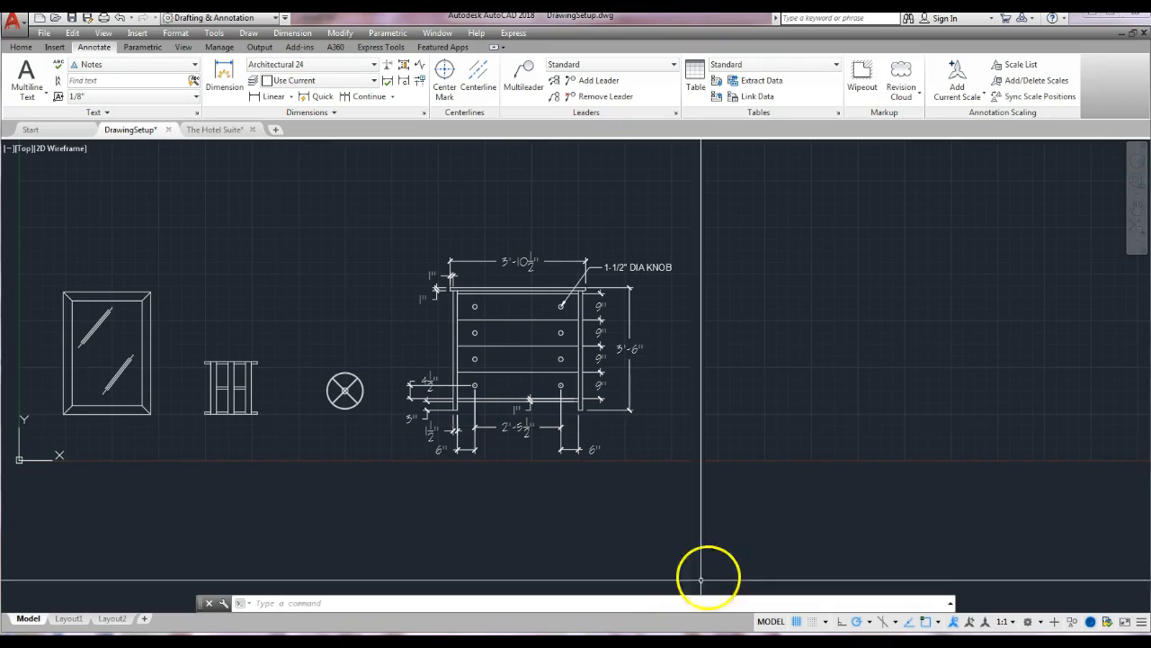
Draw a rectangle 3'10-1/2" wide and 3'6" high beside the dimensioned dresser, with its base level with the dresser's feet
scroll(489, 326, up, 2)
scroll(489, 325, up, 2)
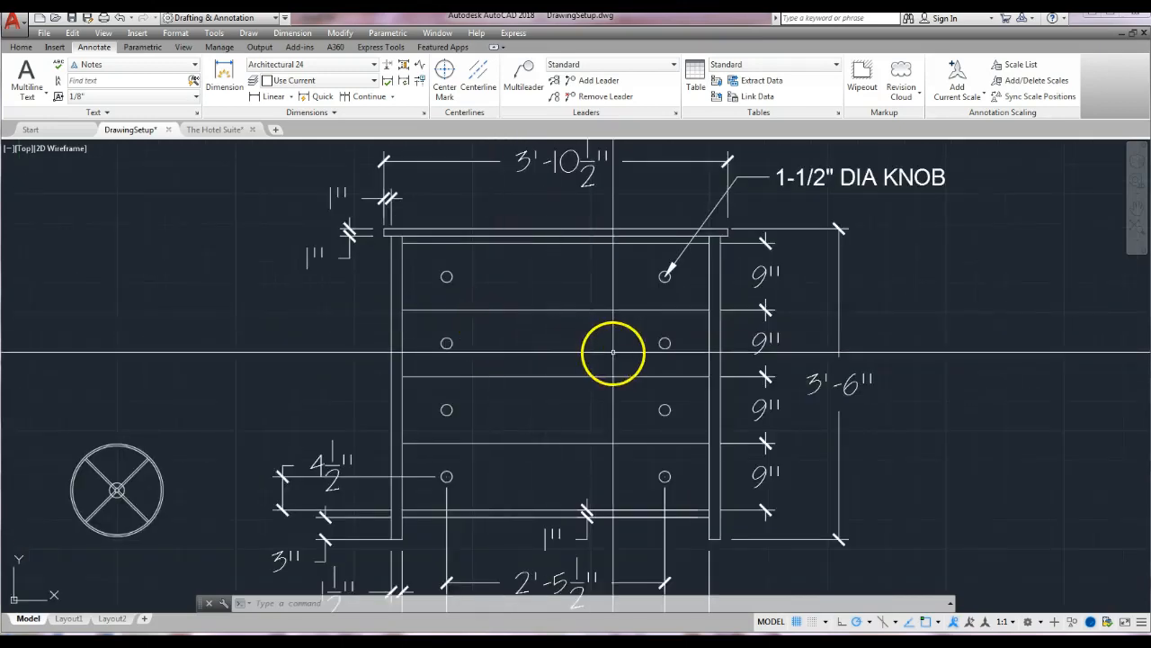
scroll(730, 493, down, 2)
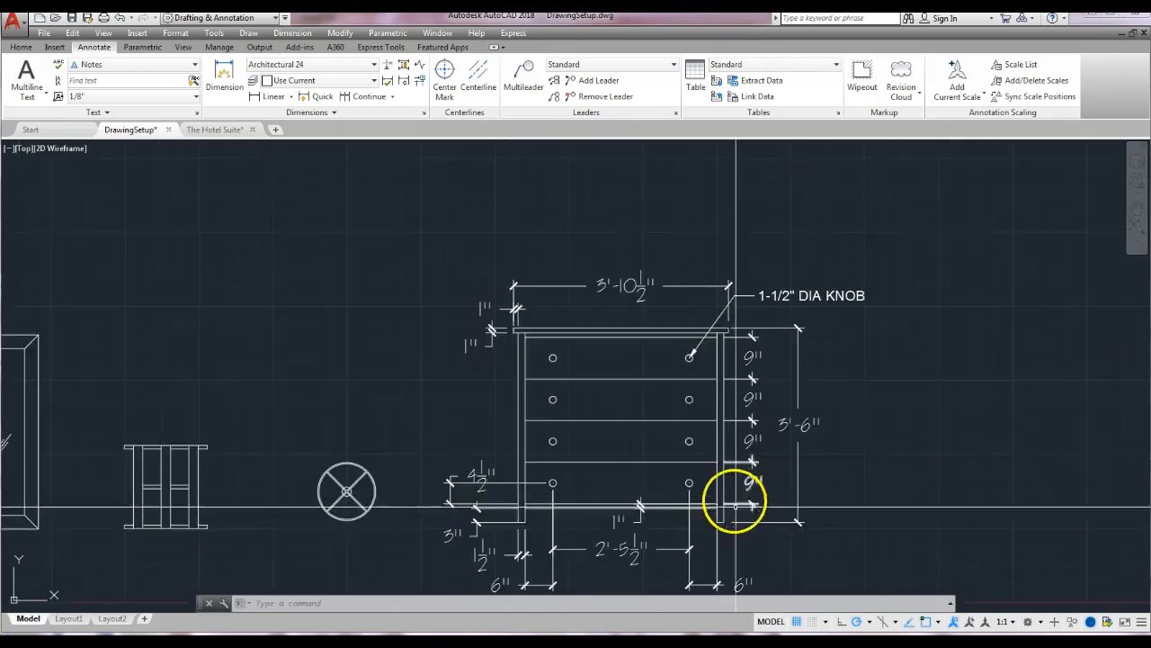
mouse_move(756, 514)
middle_down()
mouse_move(715, 455)
mouse_move(626, 454)
middle_up()
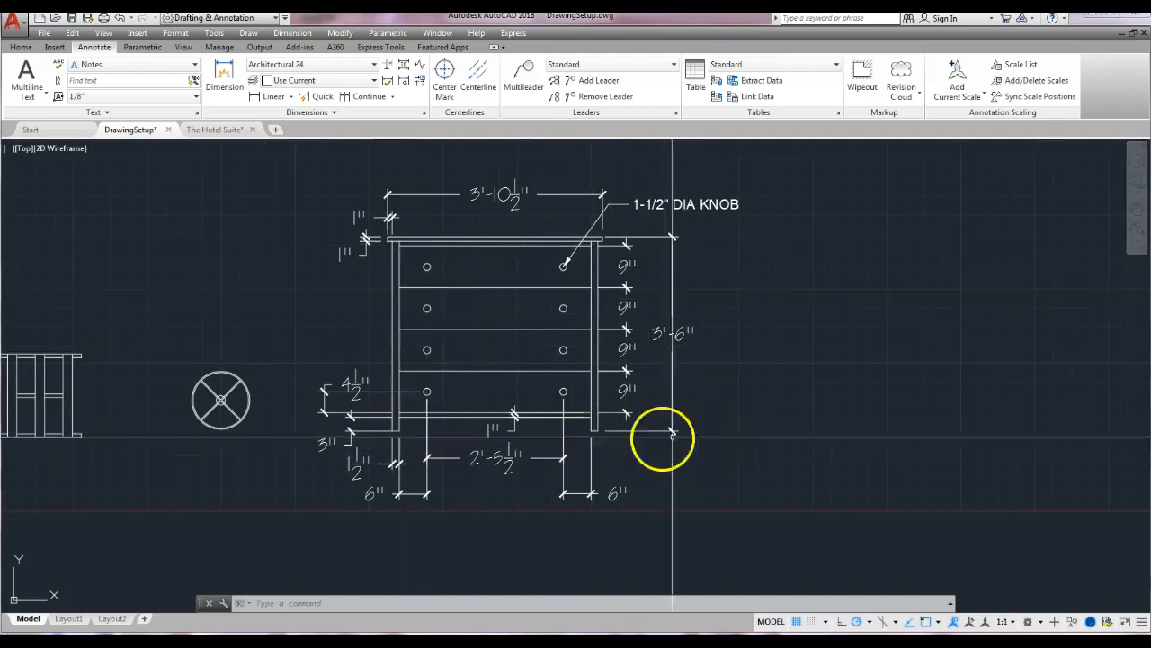
middle_drag(738, 416, 582, 417)
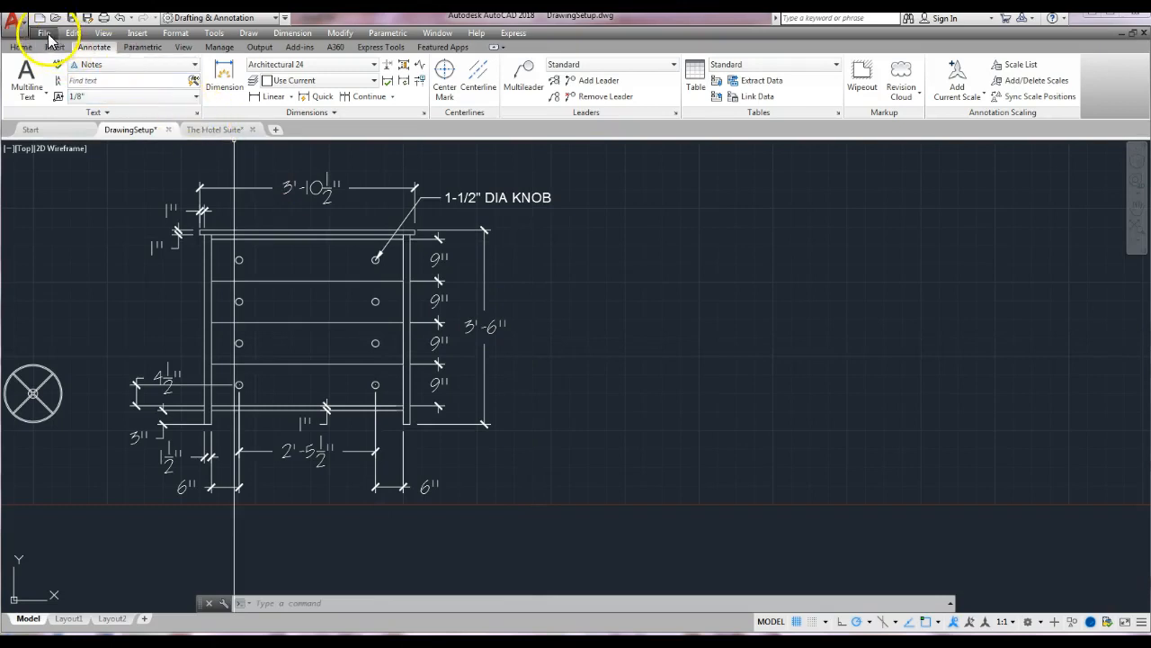
click(22, 47)
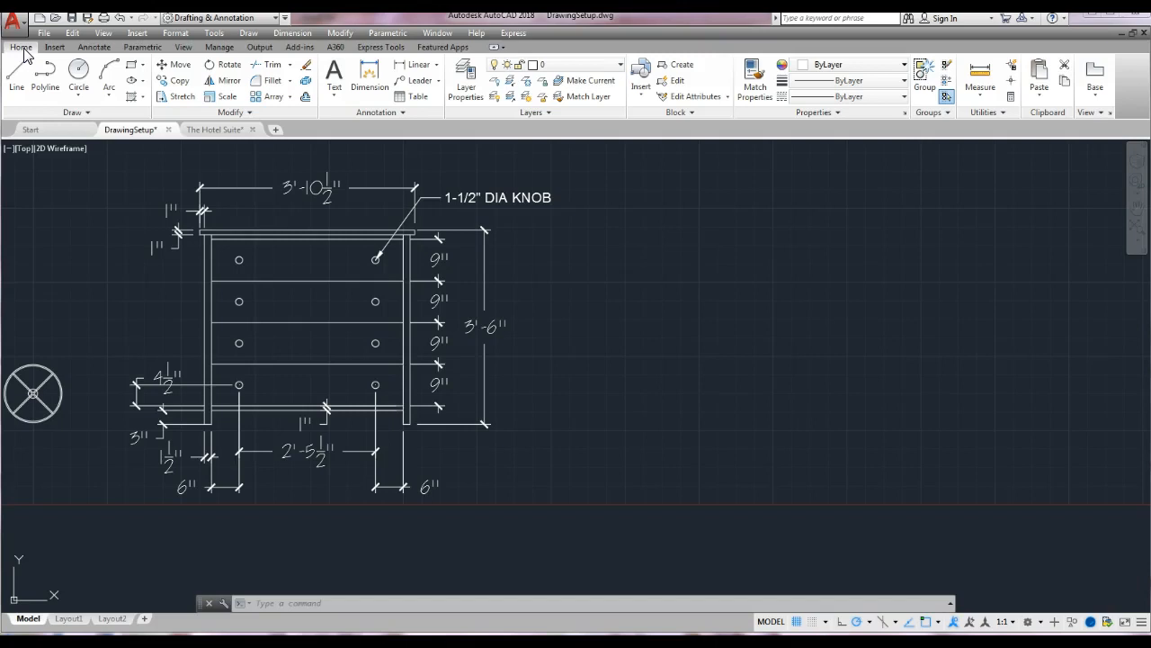
click(131, 64)
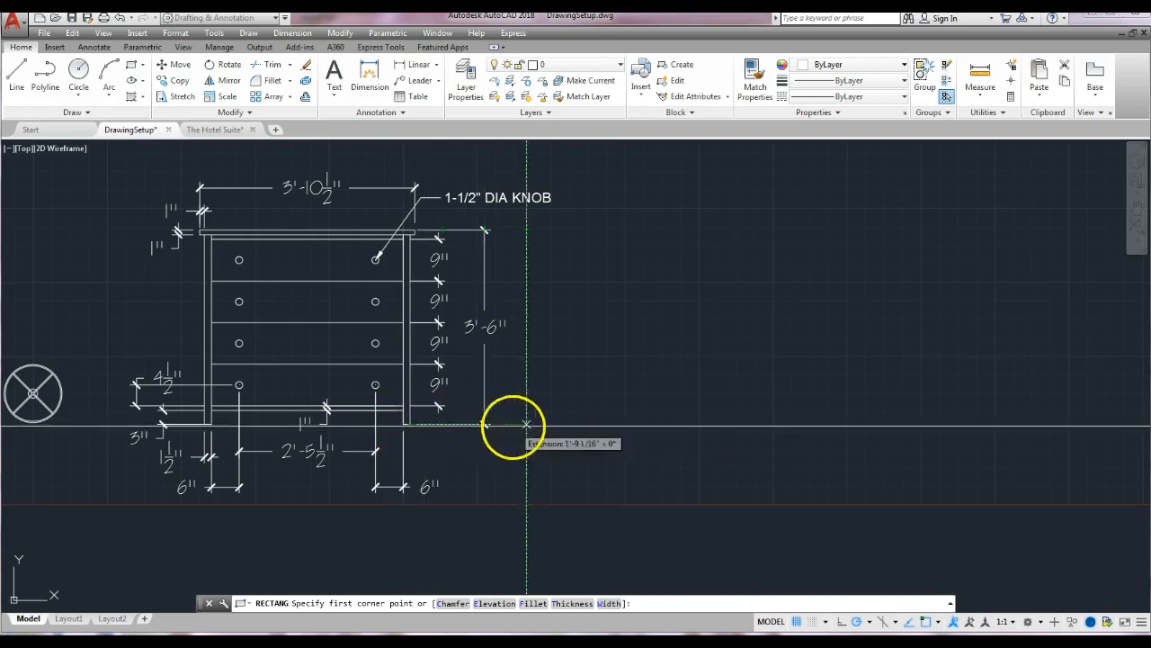
click(641, 423)
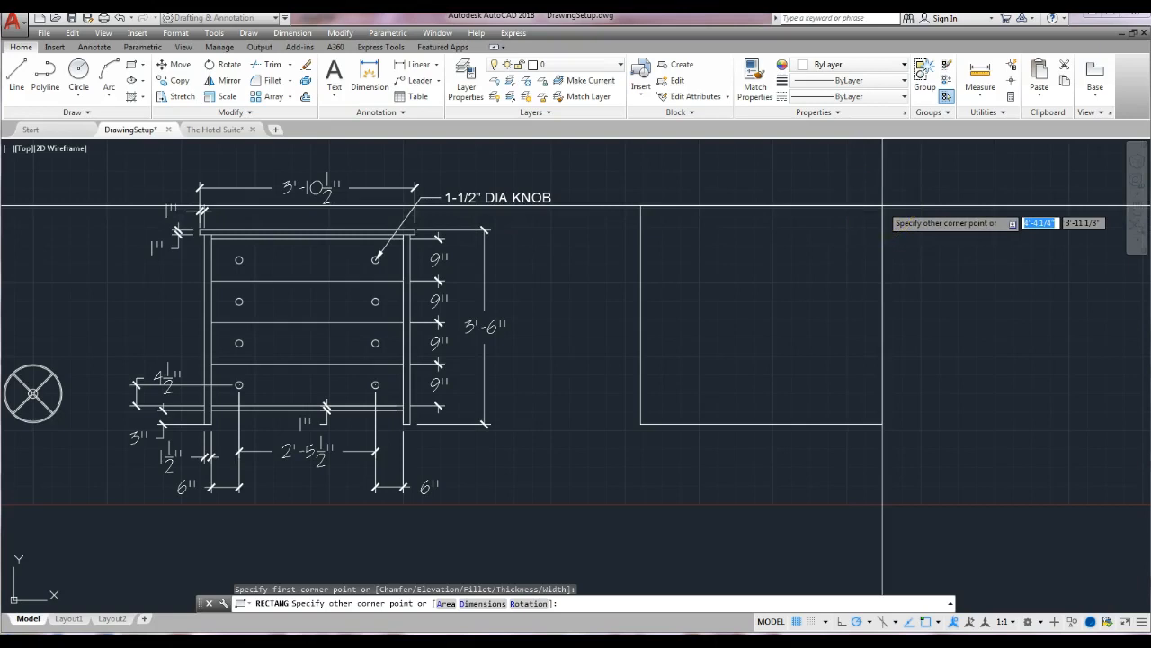
text(3)
text('10-1/2")
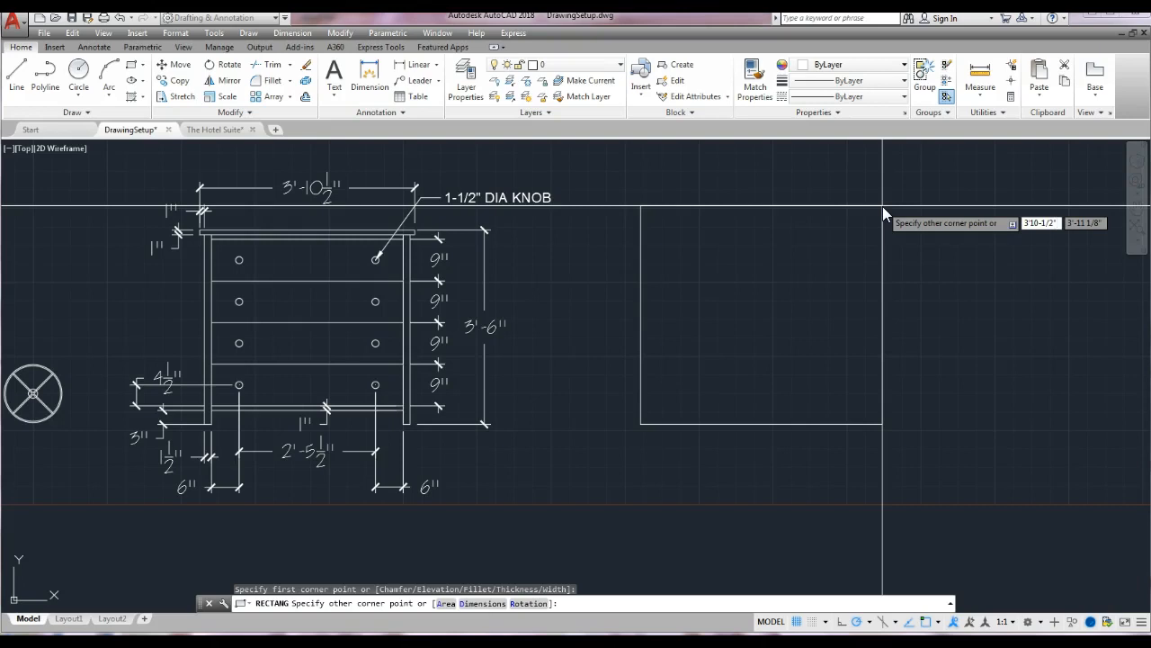
key(Tab)
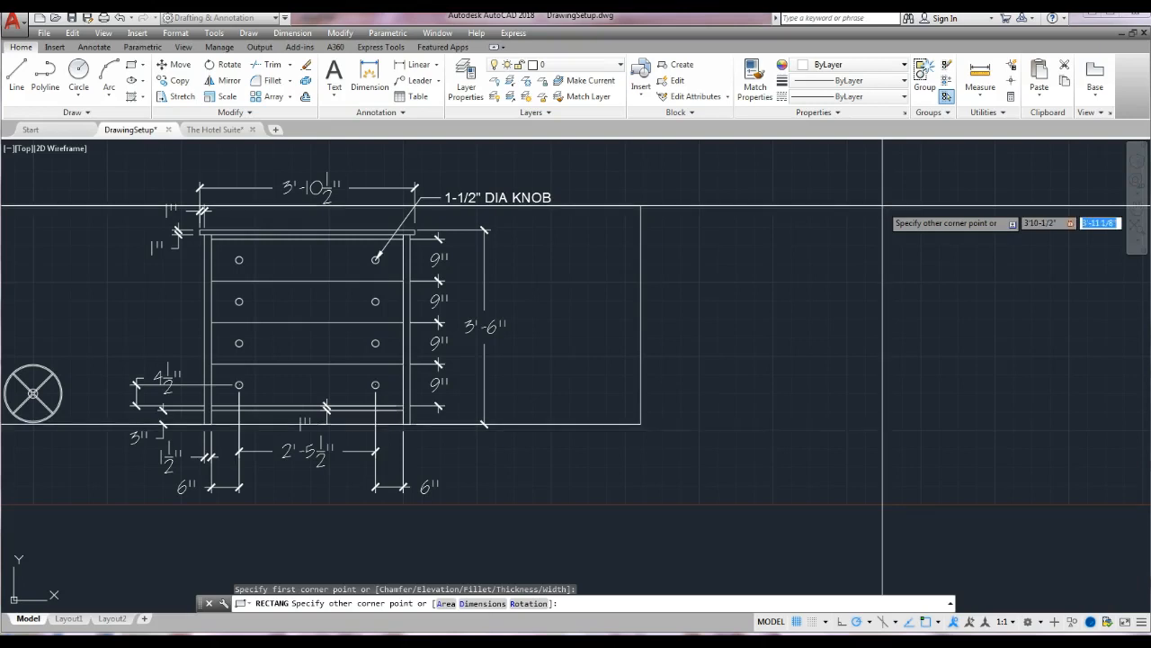
text(3'6)
key(Return)
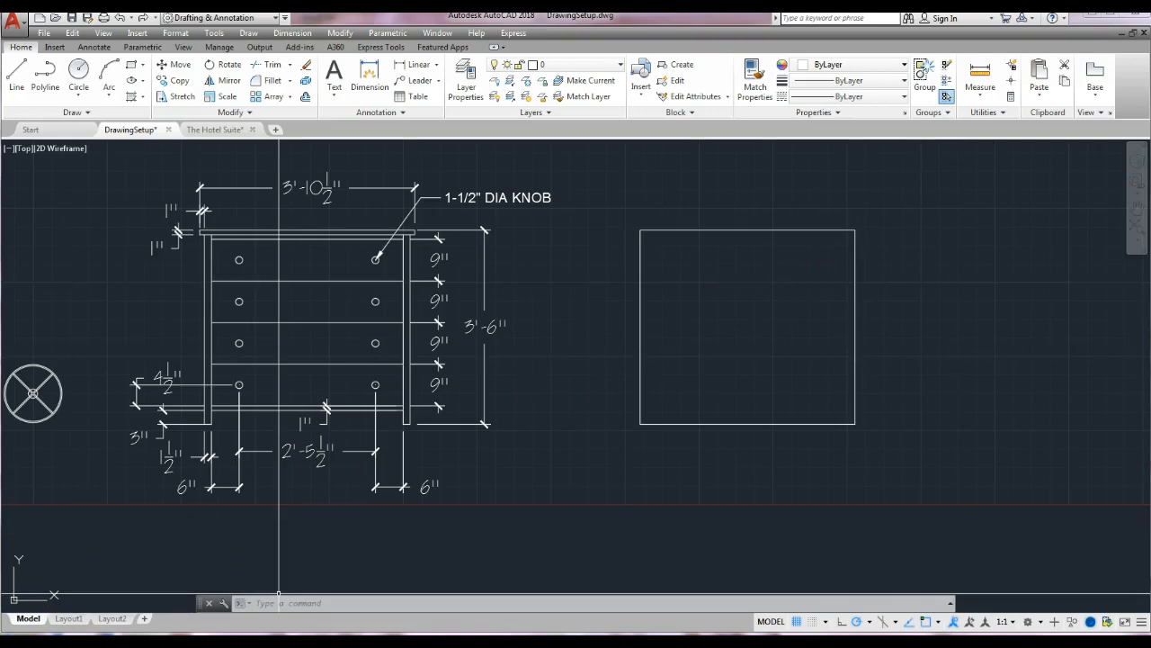
Explode the new rectangle into separate lines and check that its edges can be selected individually
click(761, 229)
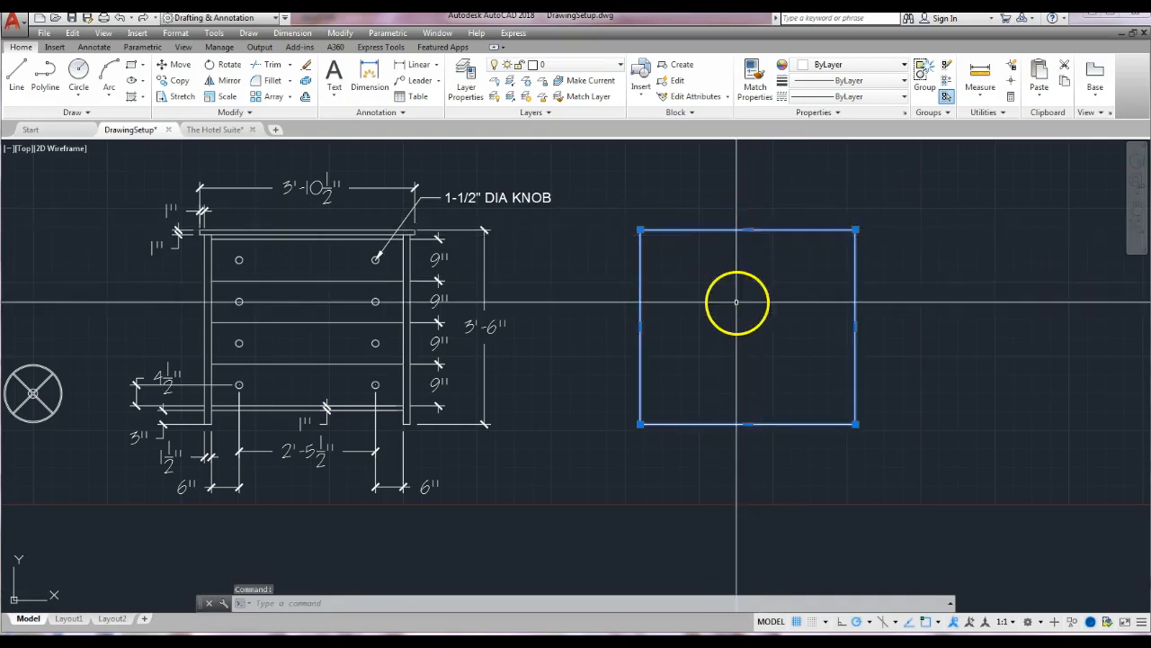
click(306, 80)
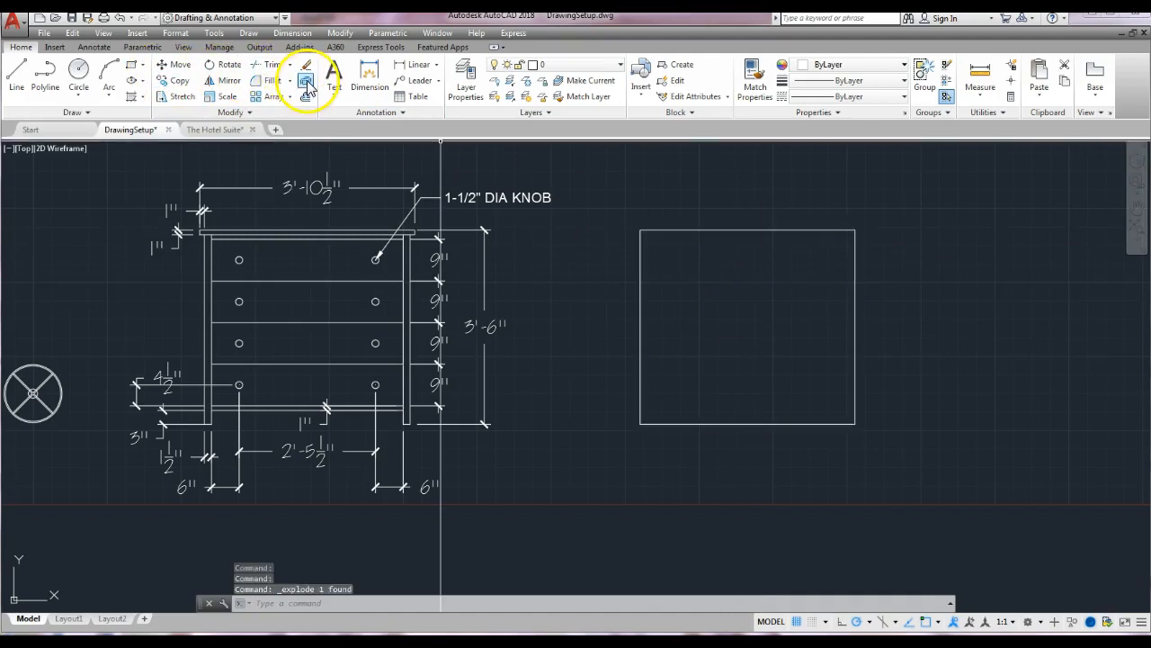
click(684, 229)
click(640, 298)
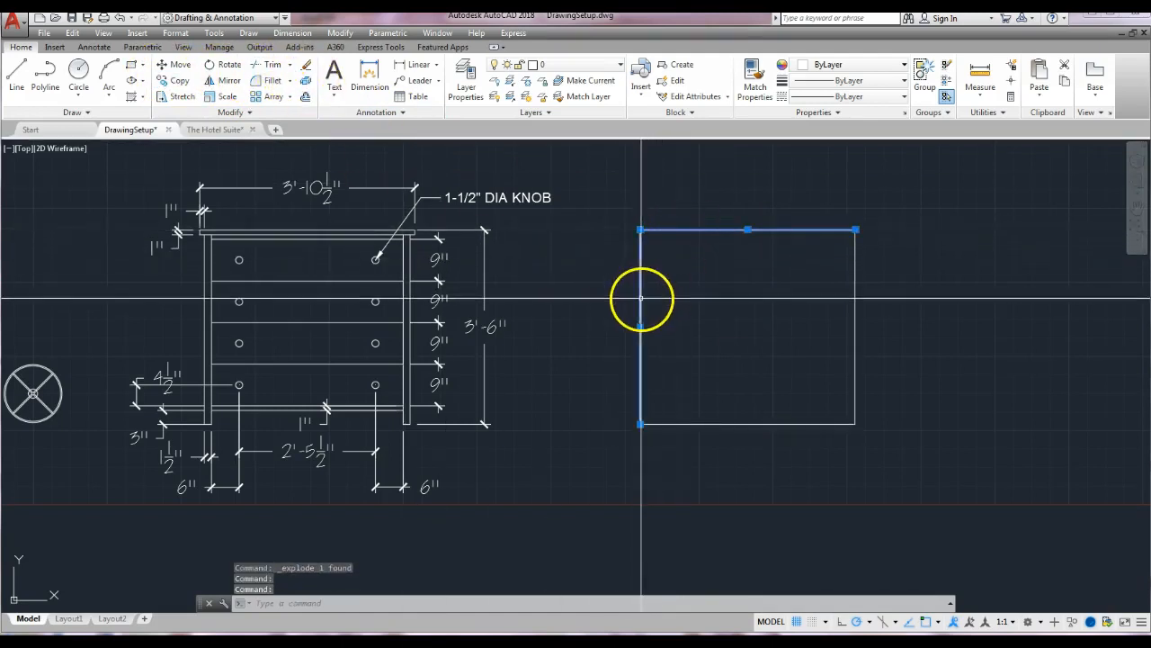
key(Escape)
click(725, 424)
key(Escape)
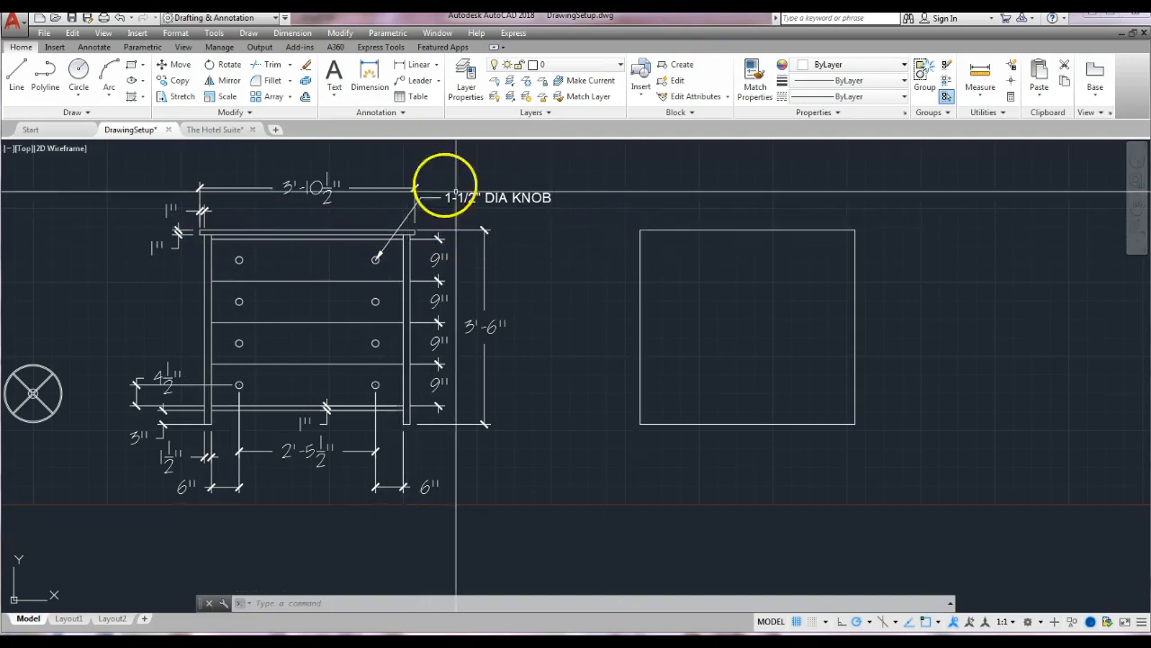
Offset the top edge of the exploded rectangle 1" downward to form the dresser top
text(O)
key(Return)
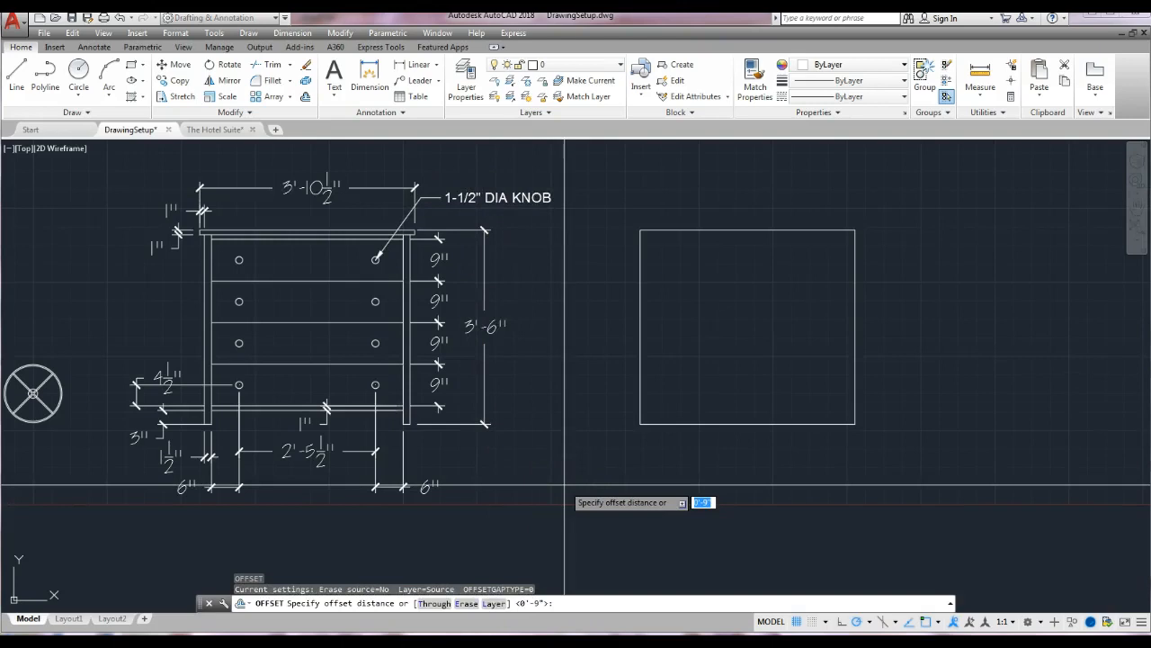
text(1")
key(Return)
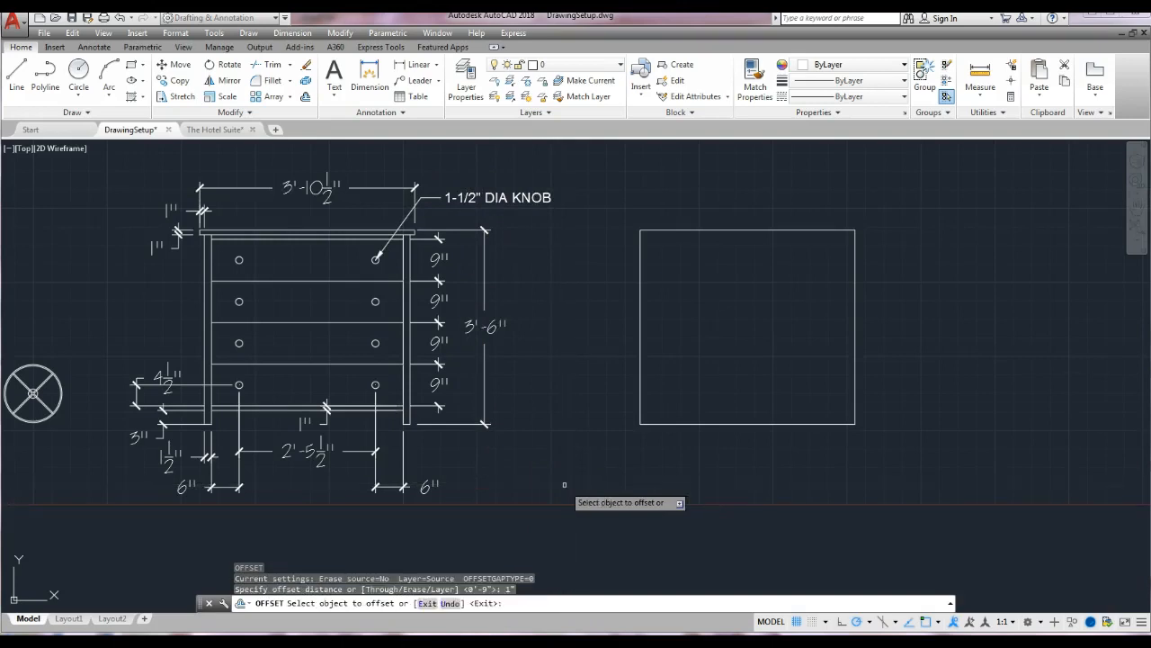
click(733, 231)
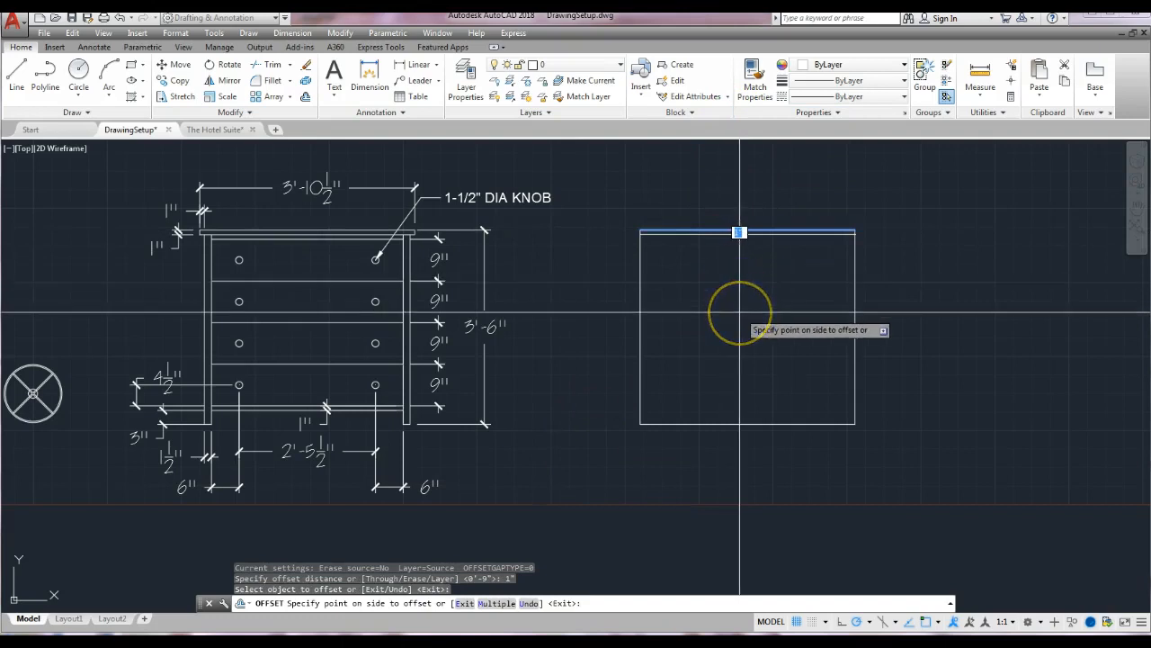
click(740, 313)
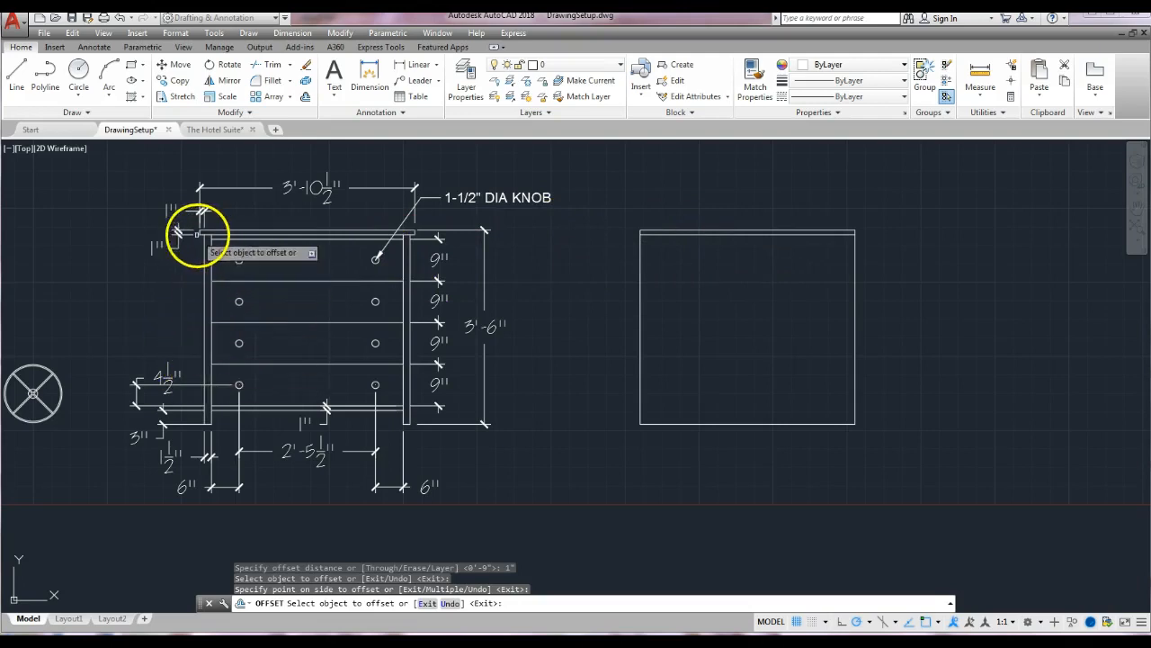
click(169, 210)
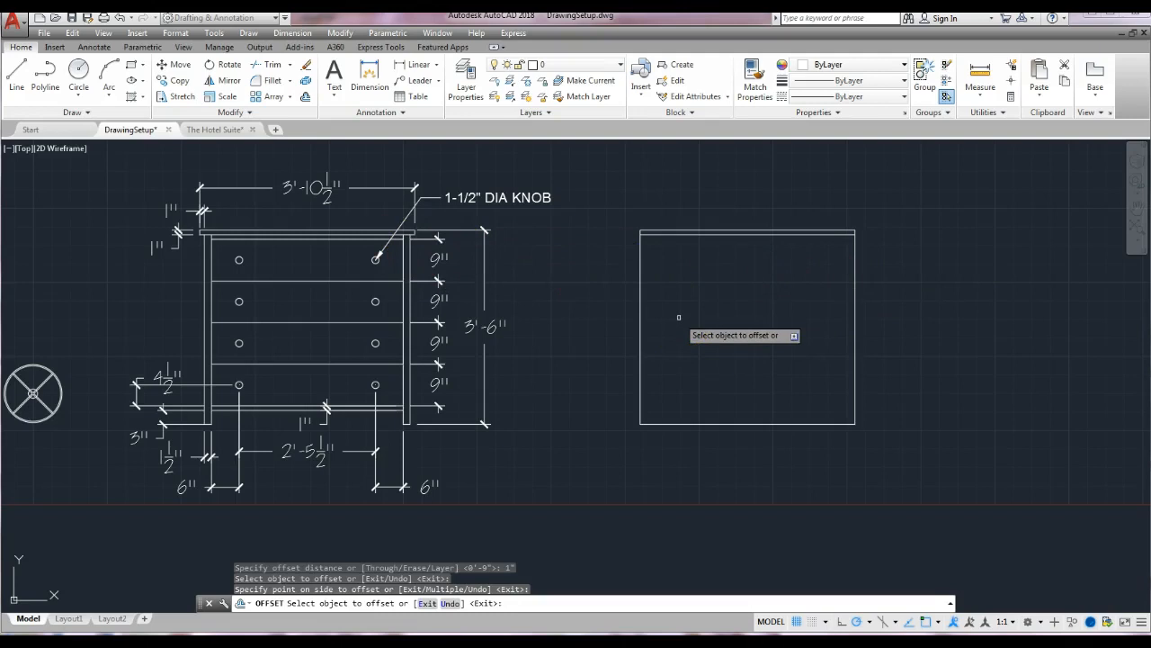
key(Return)
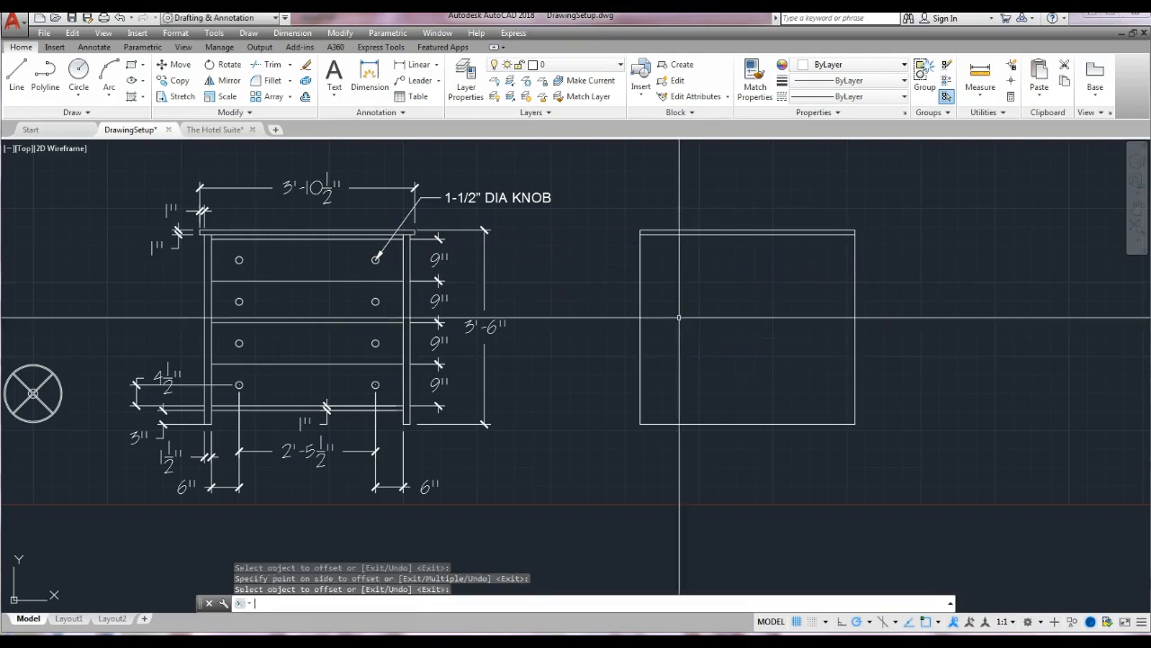
Offset the left and right edges of the dresser outline 1" inward to mark the top's overhang
click(306, 99)
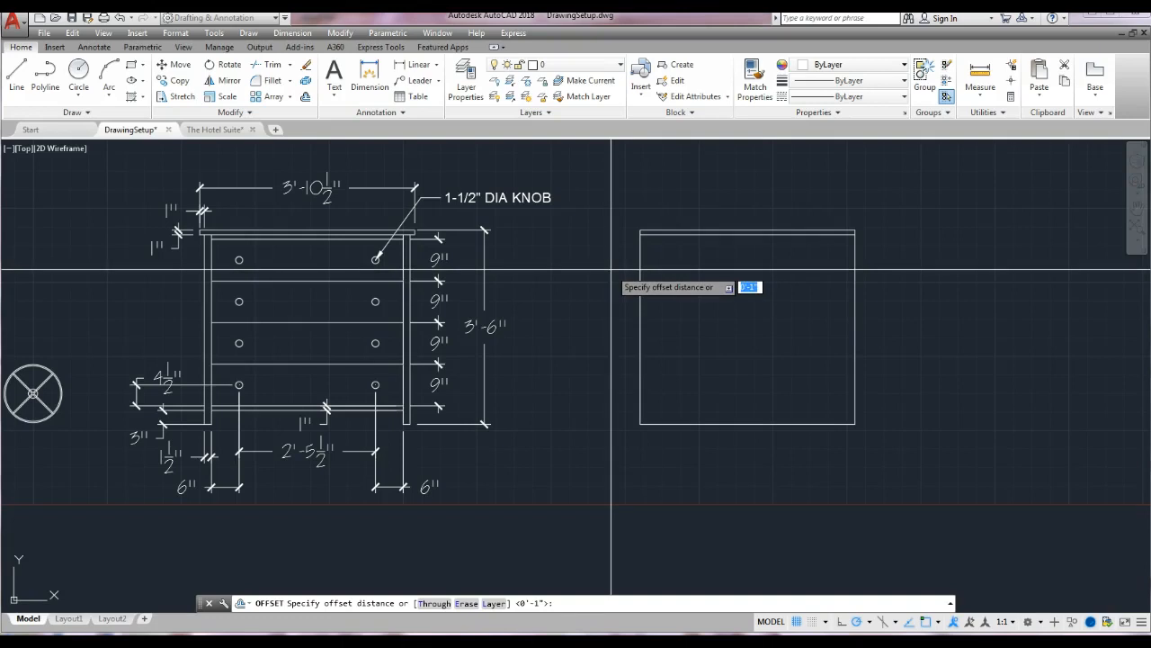
text(')
key(Return)
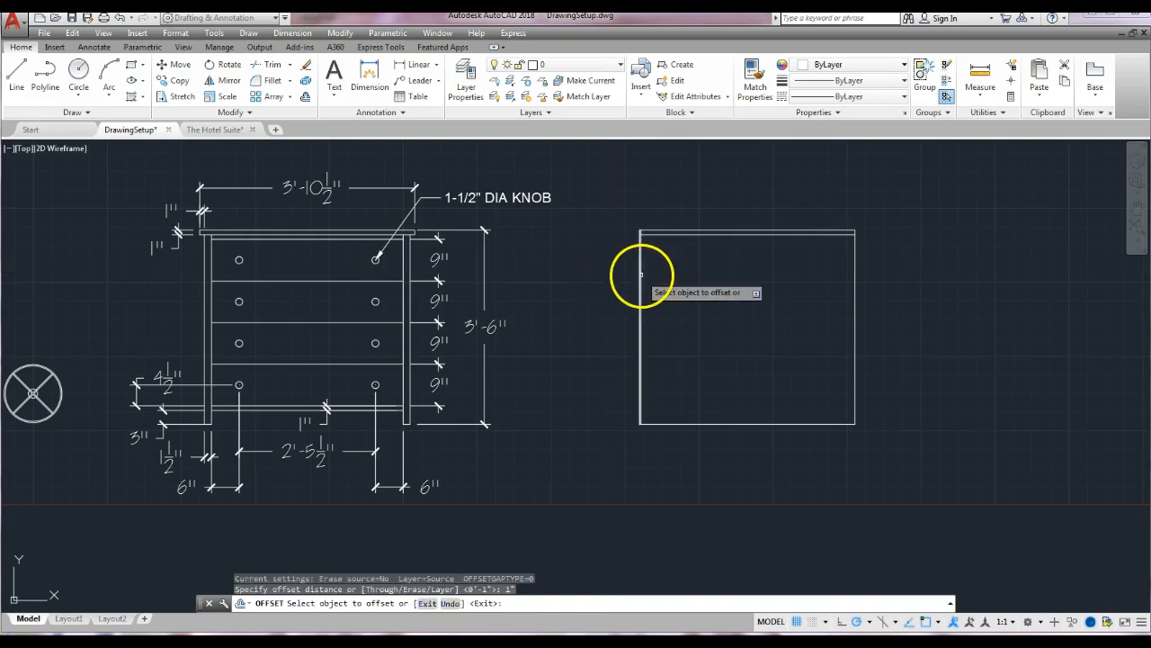
click(641, 274)
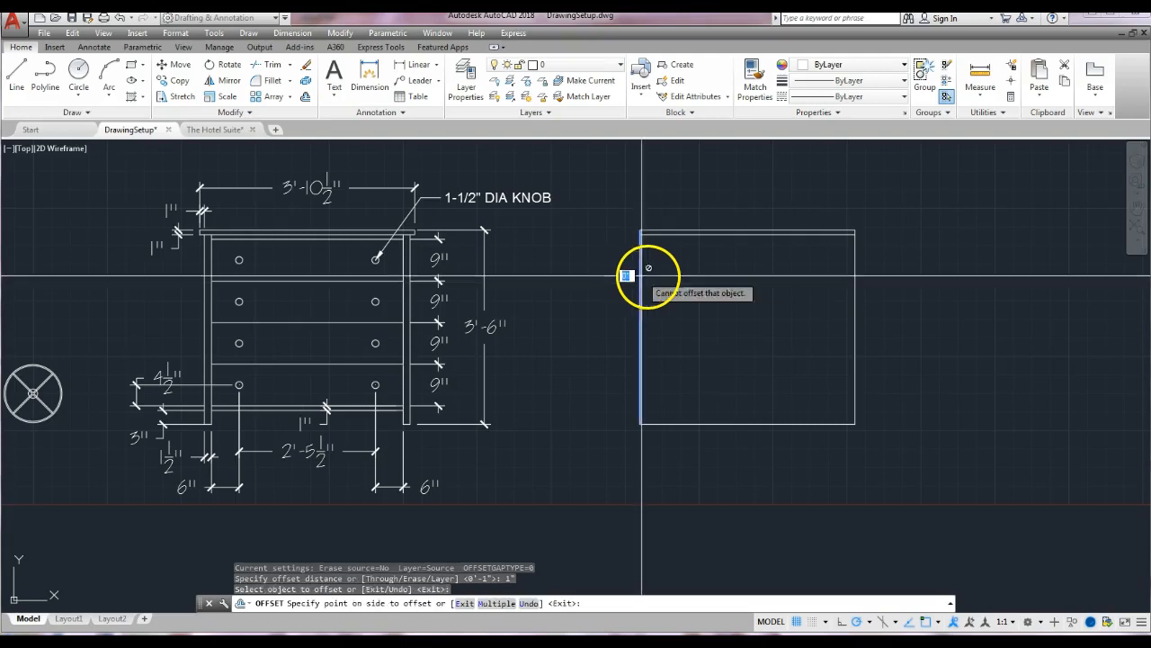
click(760, 280)
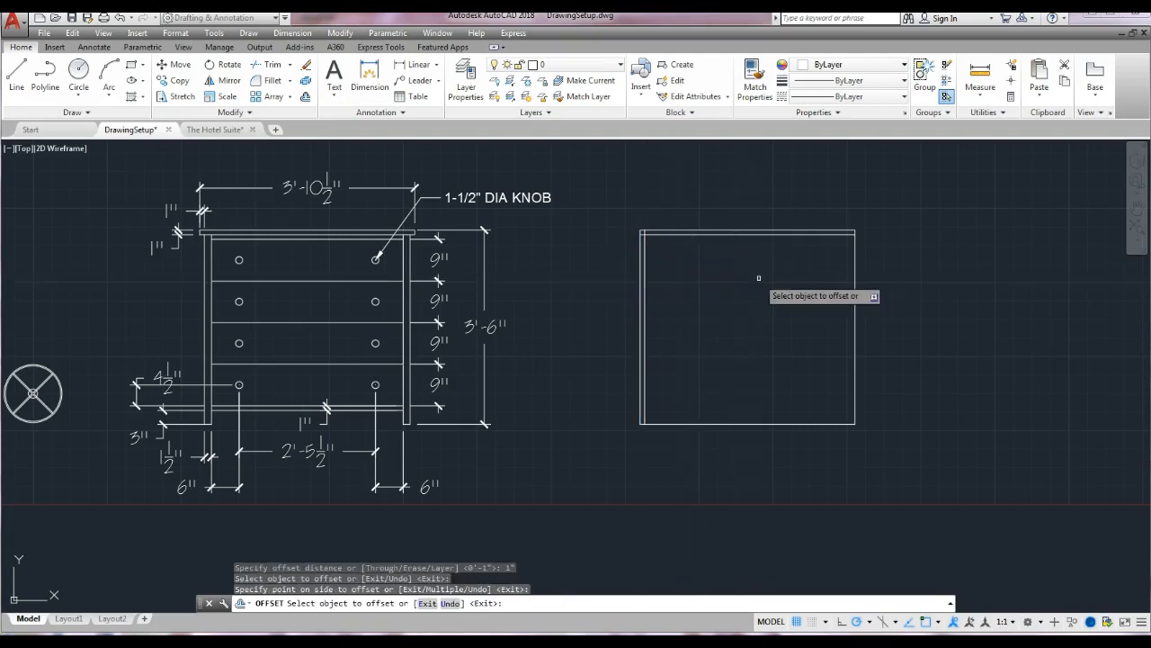
click(855, 284)
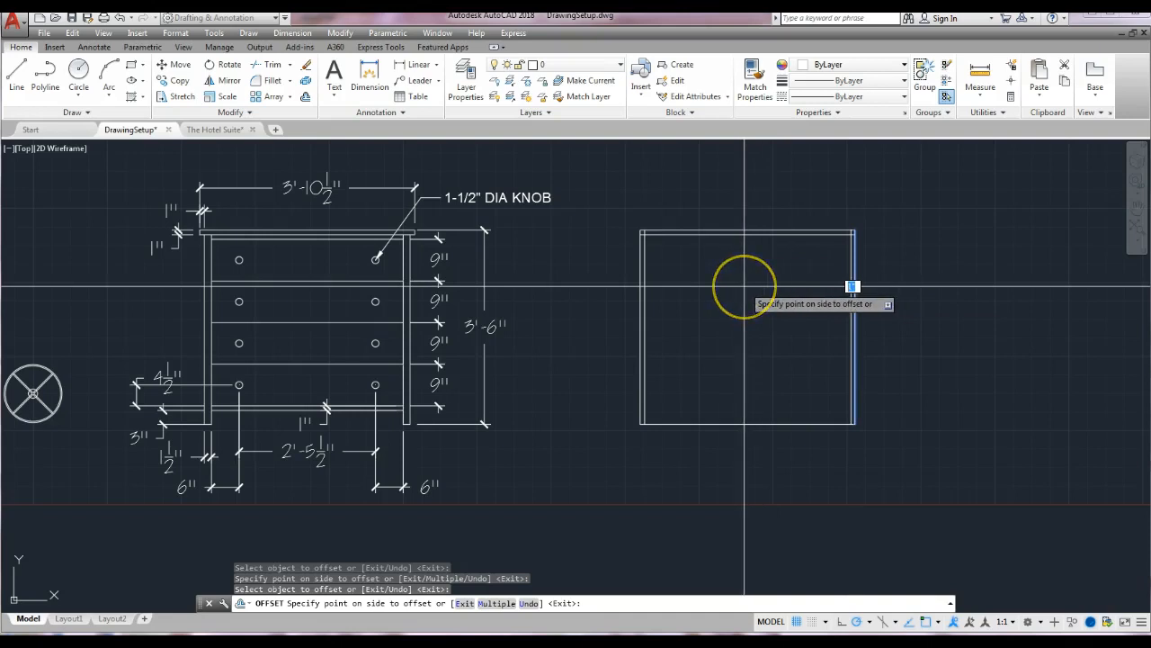
click(728, 302)
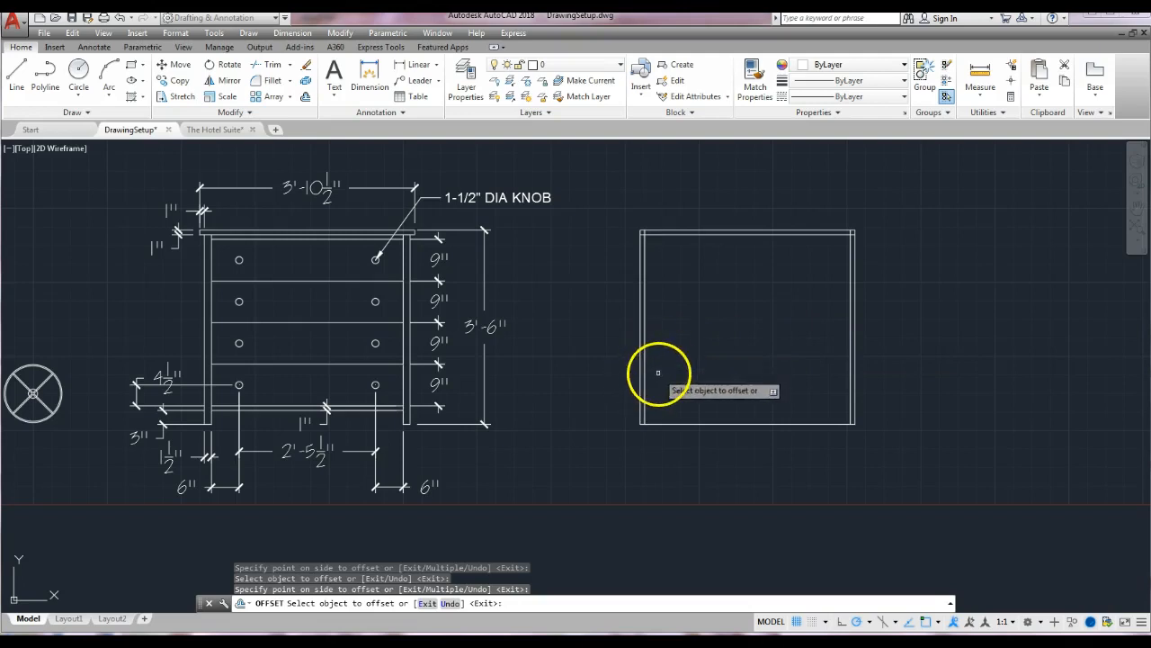
key(Return)
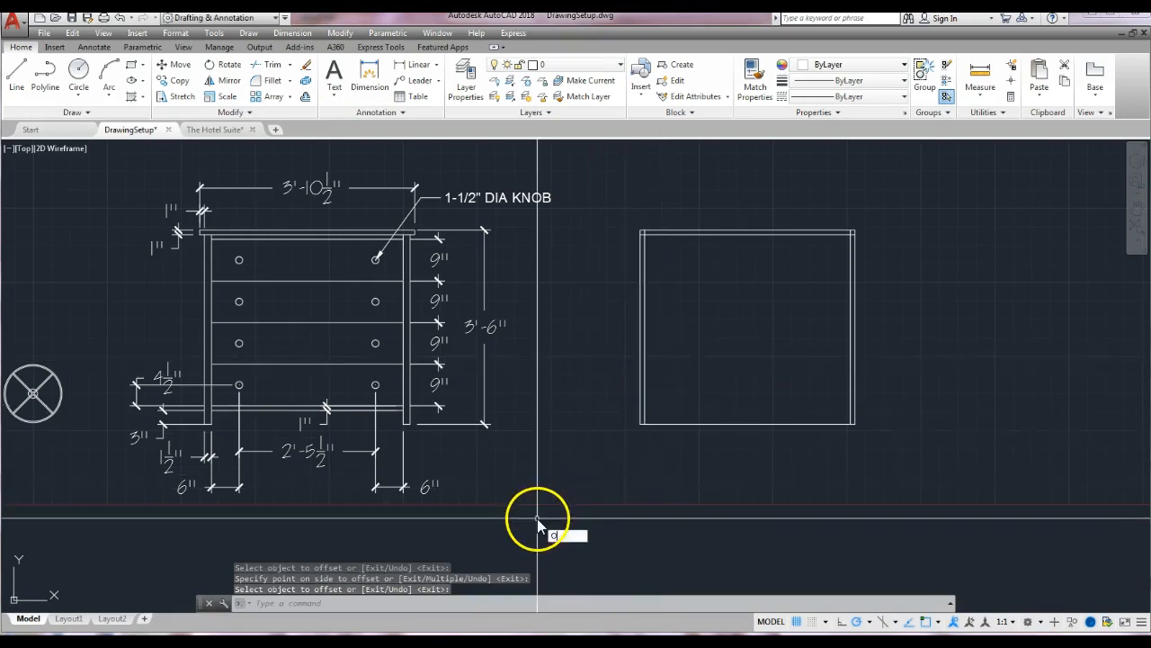
Offset the inner left and right vertical lines 1.5" further inward to form the dresser's side legs
key(Return)
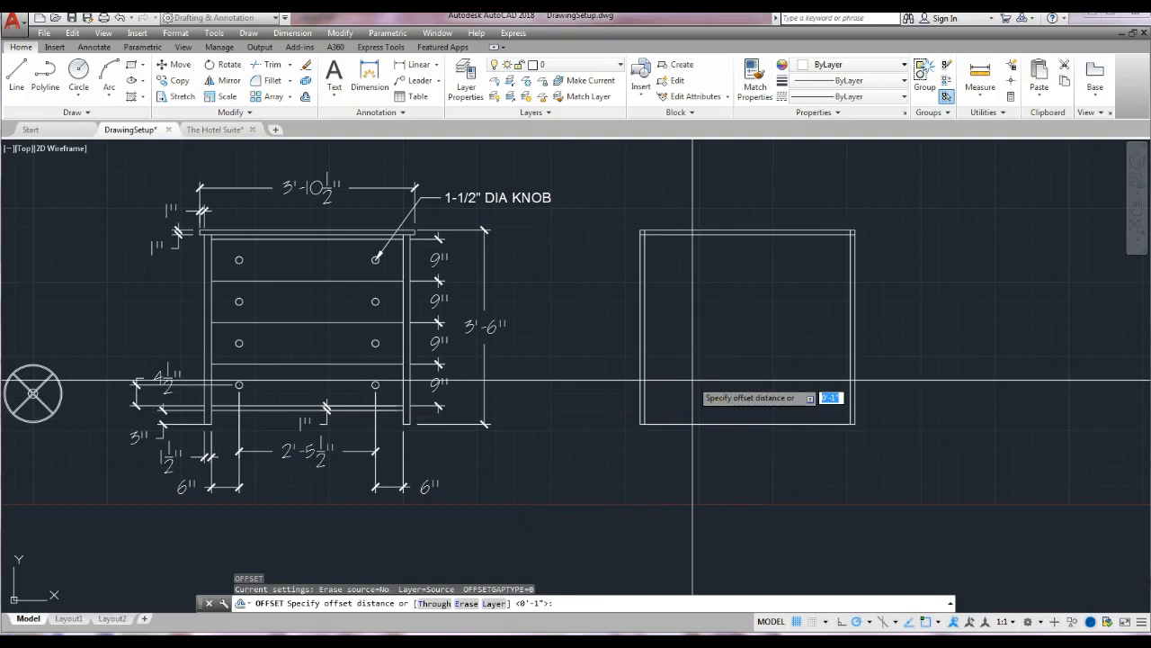
text(1.5)
key(Return)
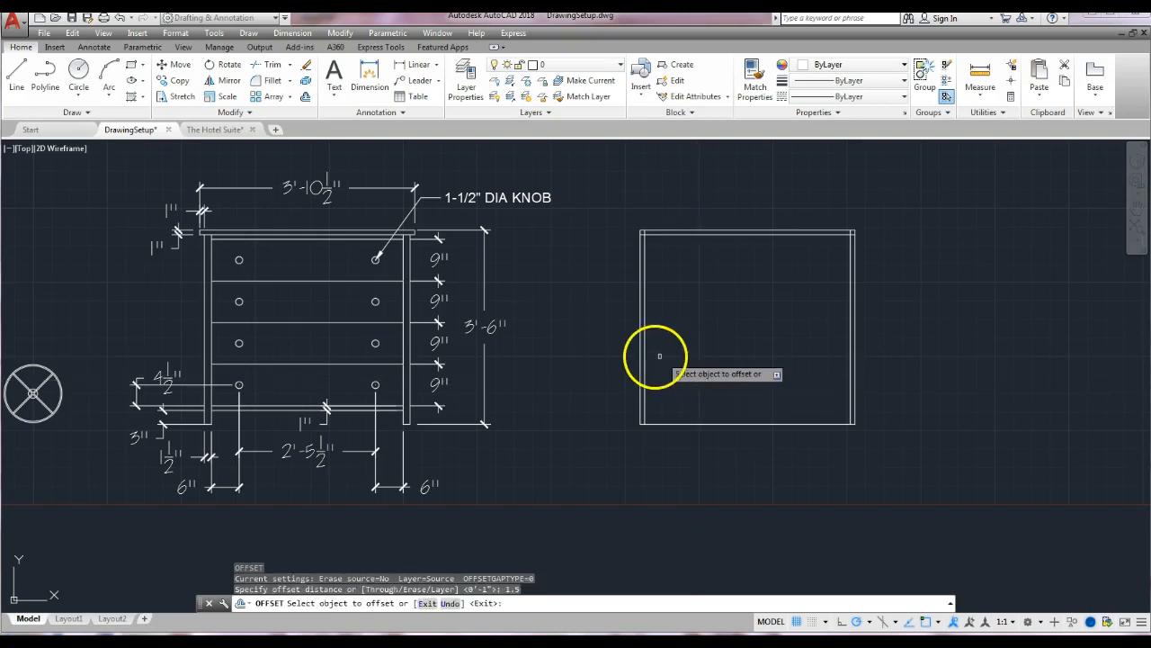
click(644, 357)
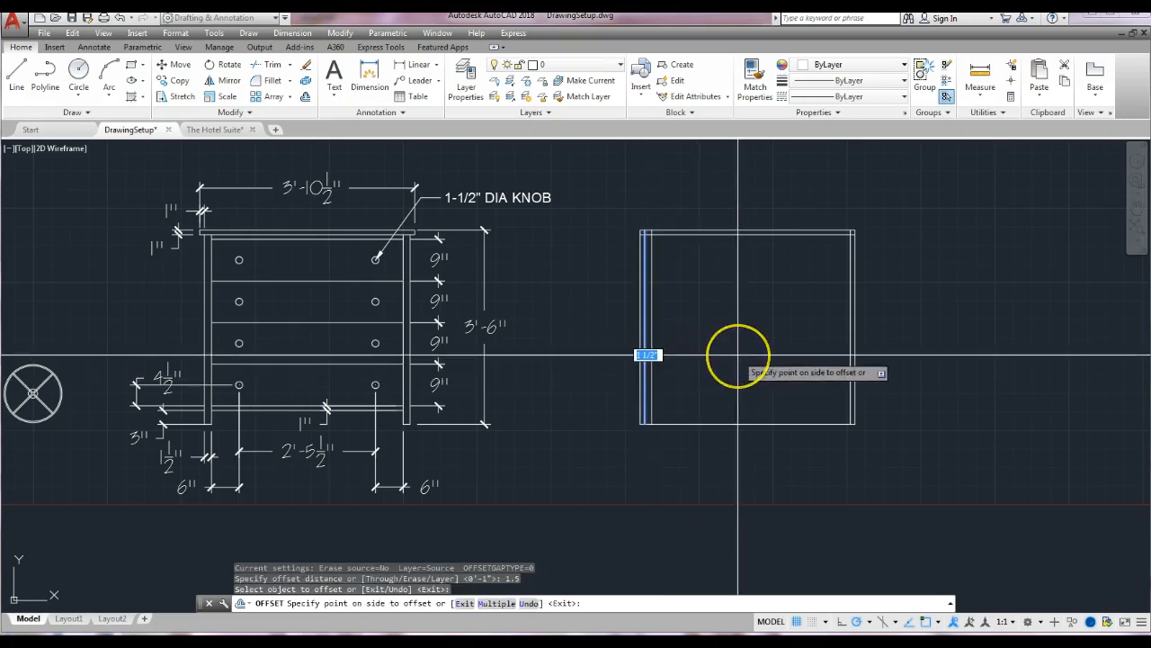
click(738, 355)
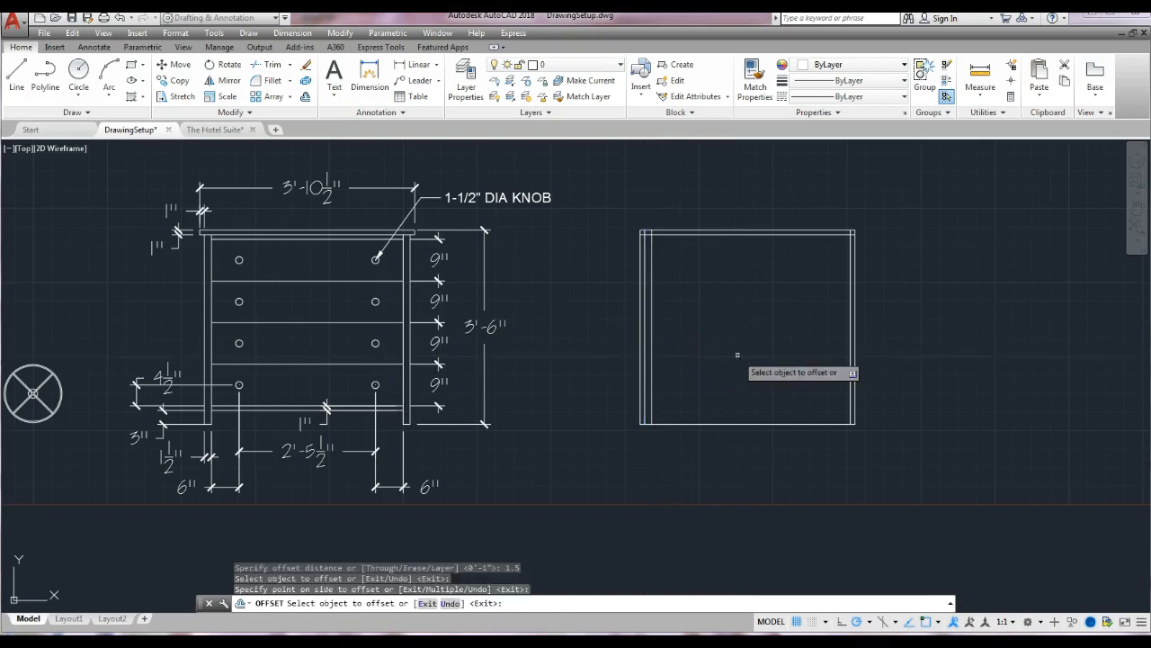
click(852, 321)
click(732, 333)
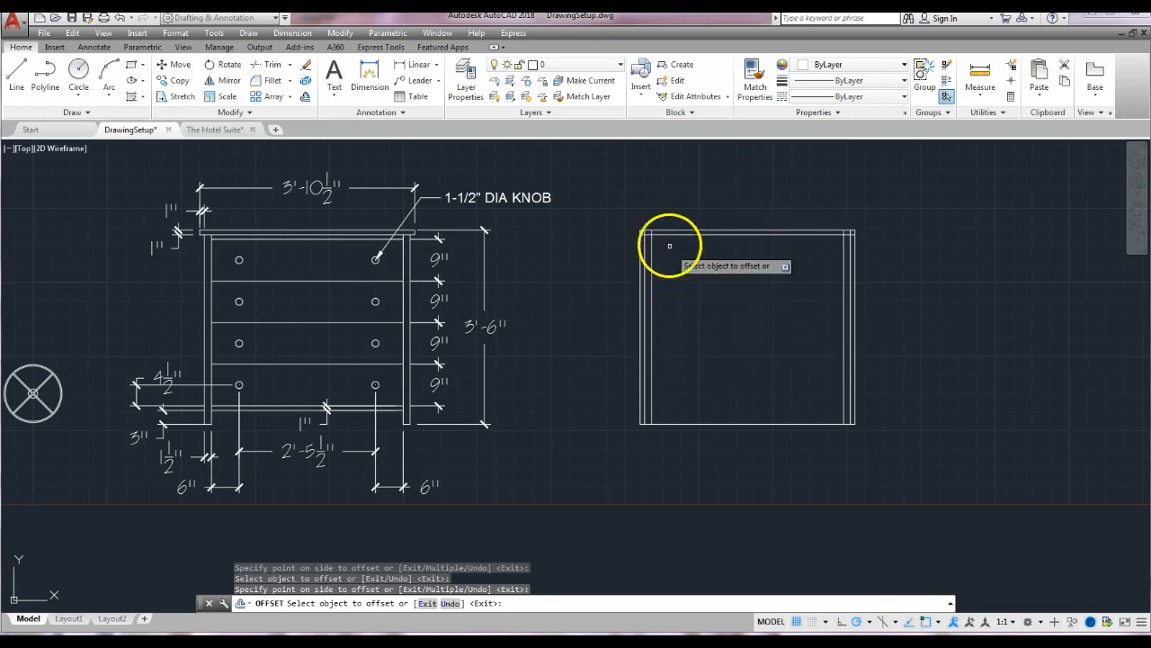
Trim the outer left line below the dresser top and the two left leg lines where they cross the top
scroll(649, 225, up, 7)
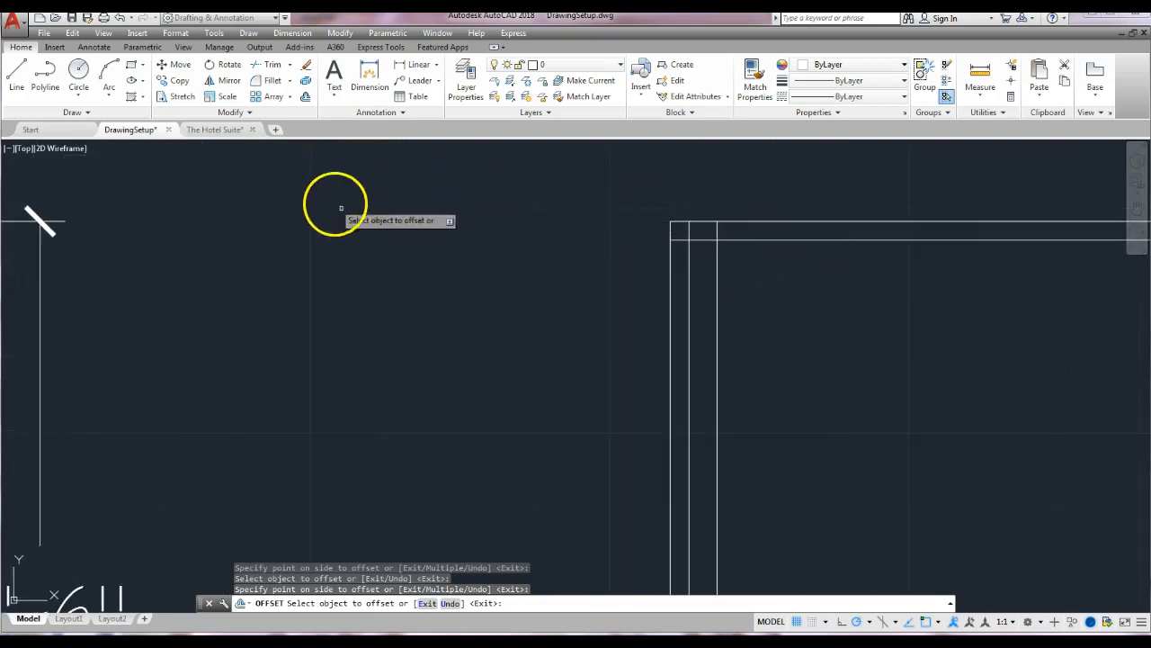
click(274, 67)
click(756, 200)
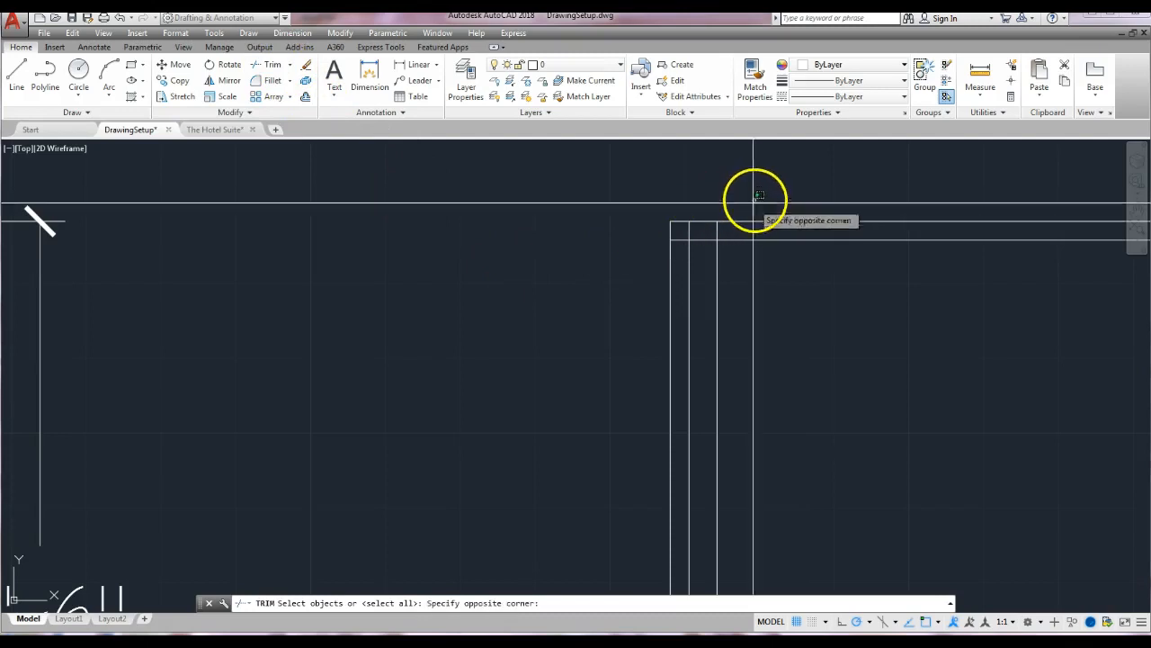
click(625, 296)
click(666, 249)
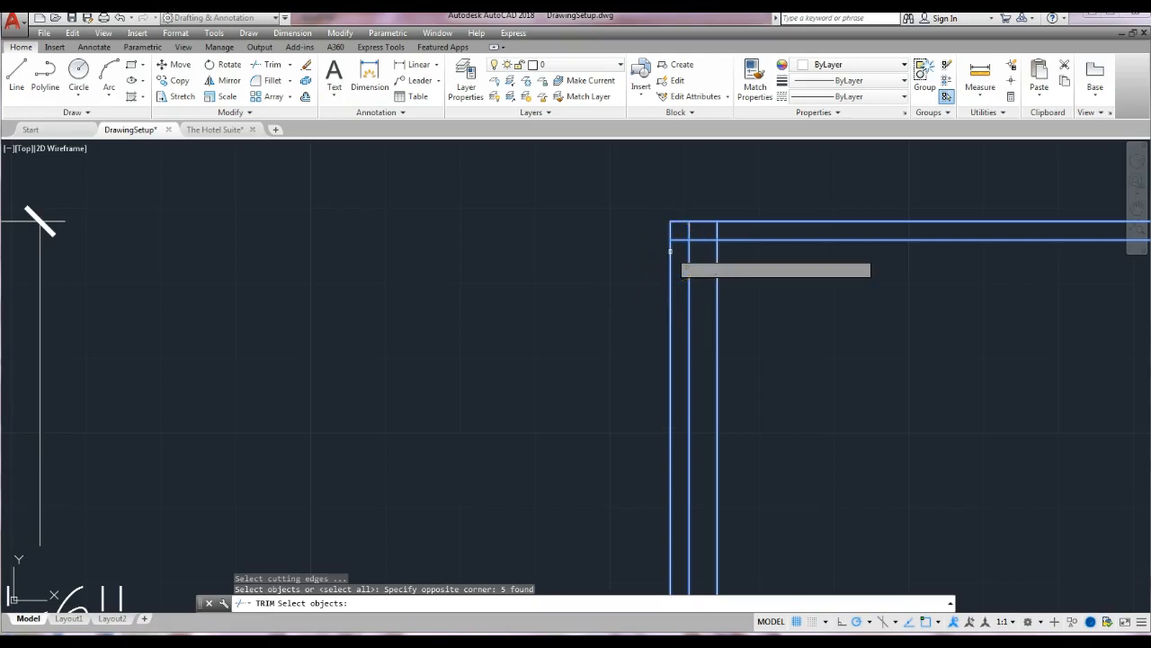
key(Return)
click(670, 266)
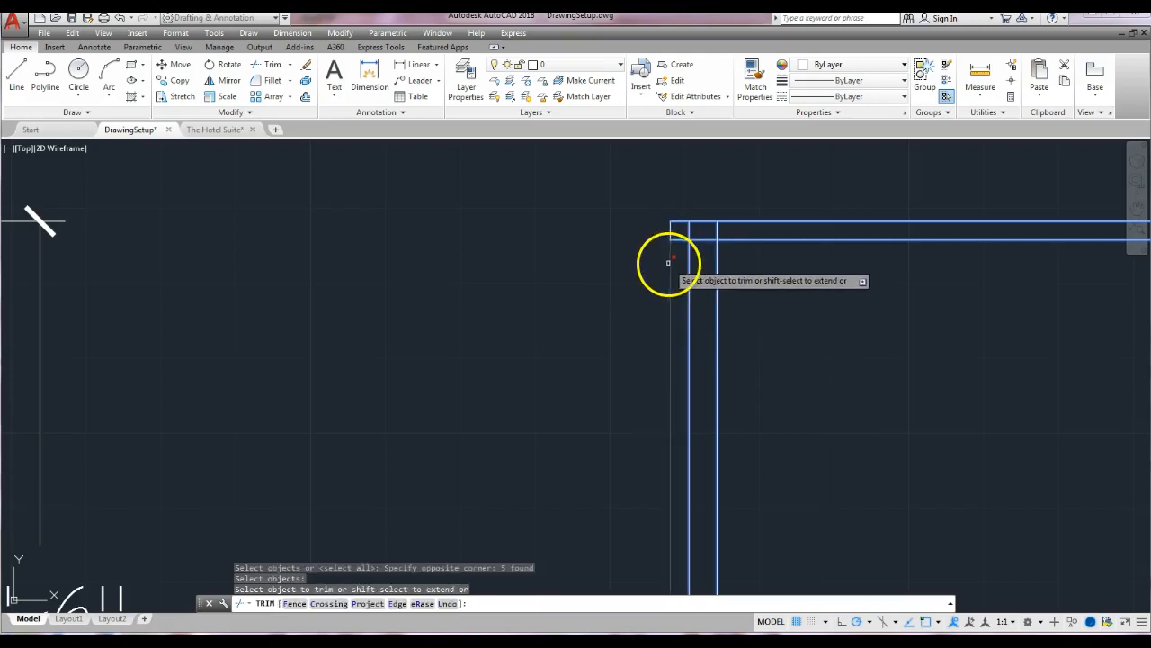
click(689, 228)
click(718, 228)
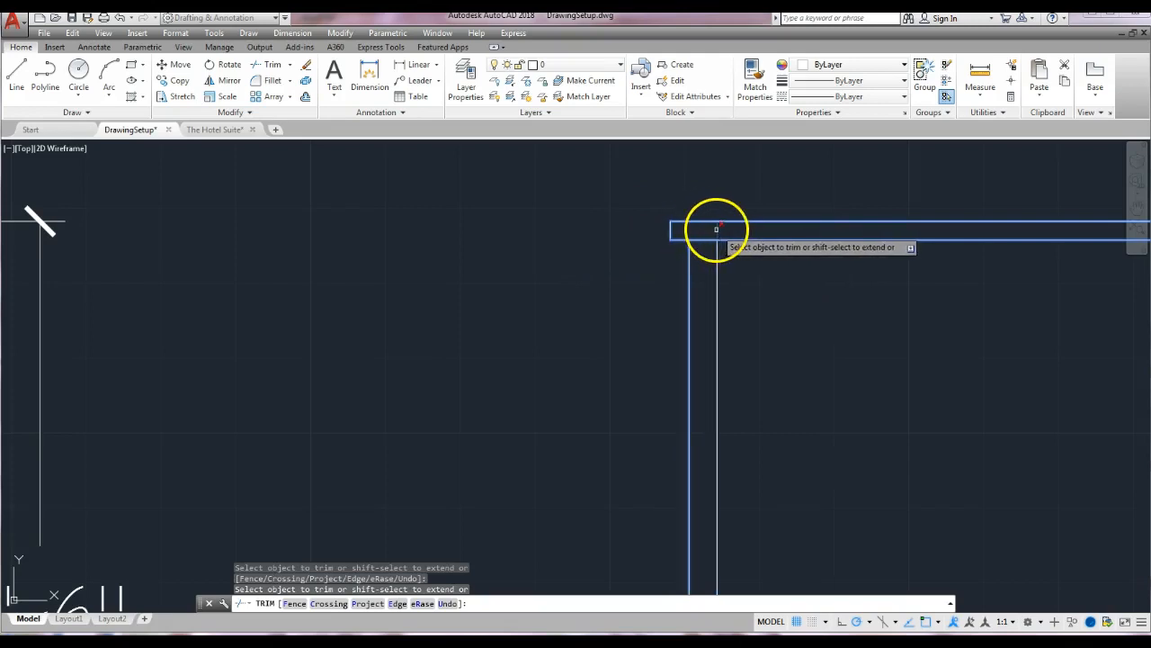
Trim the stub of the bottom line that extends beyond the left leg
scroll(750, 294, down, 3)
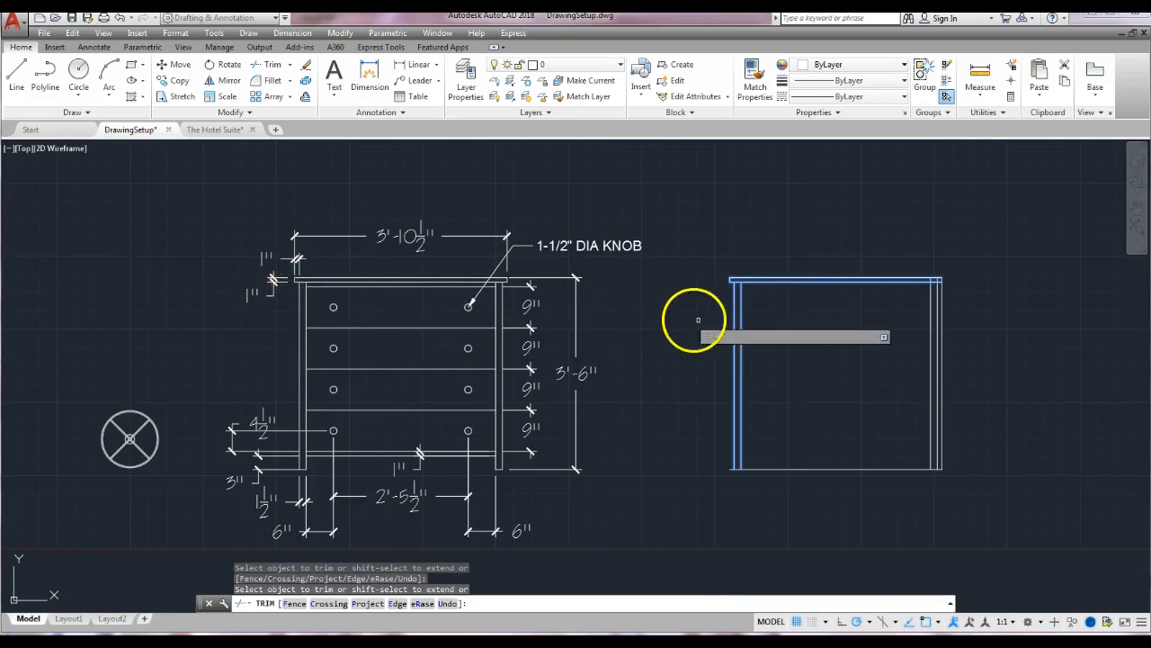
scroll(720, 463, up, 3)
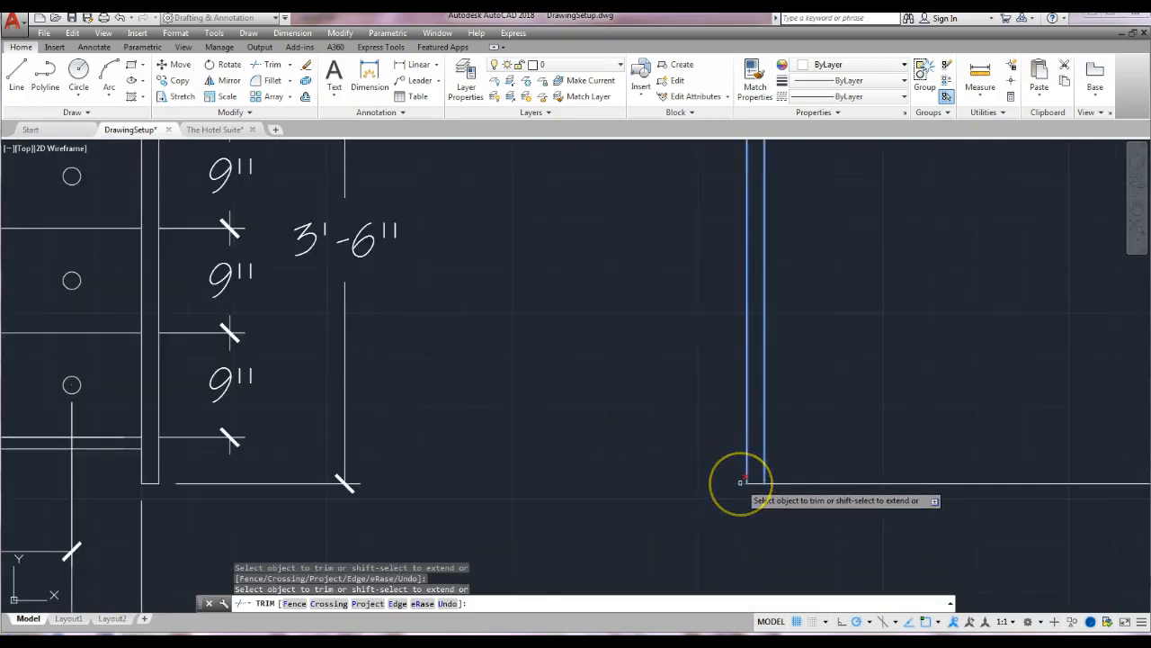
scroll(786, 522, down, 4)
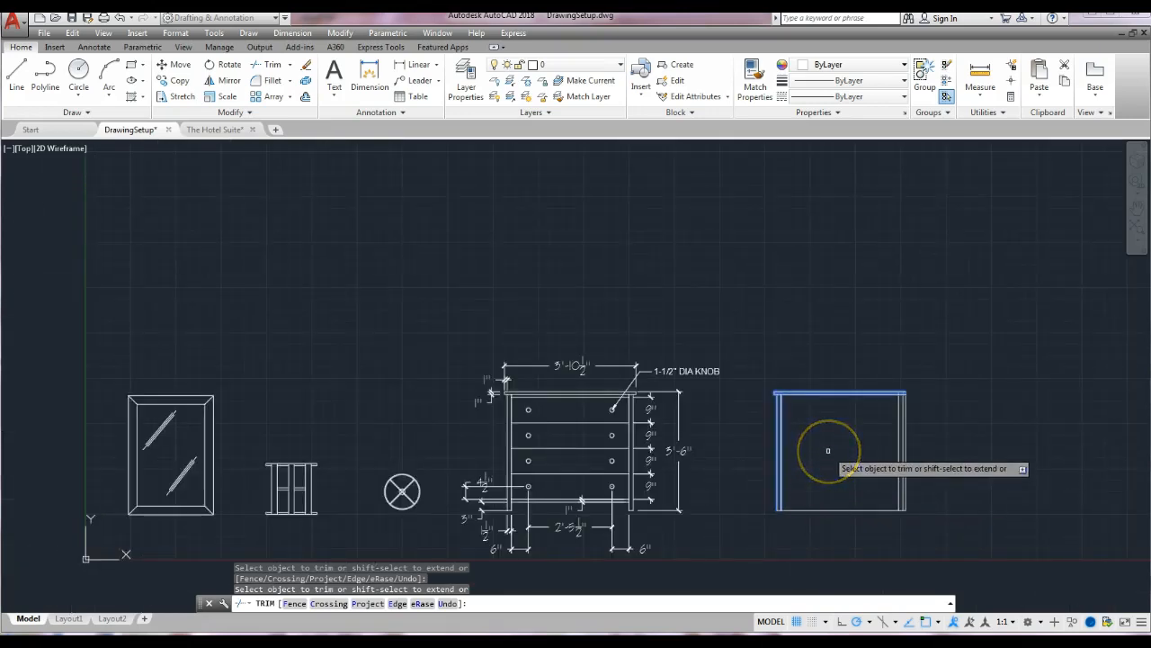
key(Return)
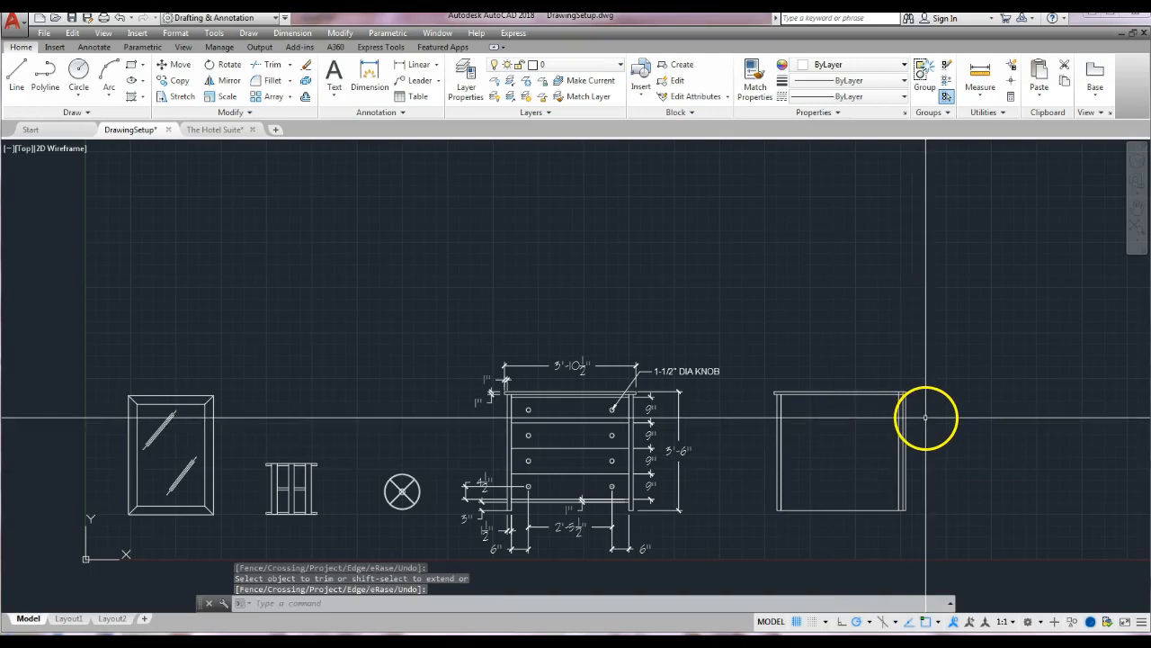
Trim the two right leg lines where they cross the dresser top, using the right-hand and horizontal lines as cutting edges
key(Return)
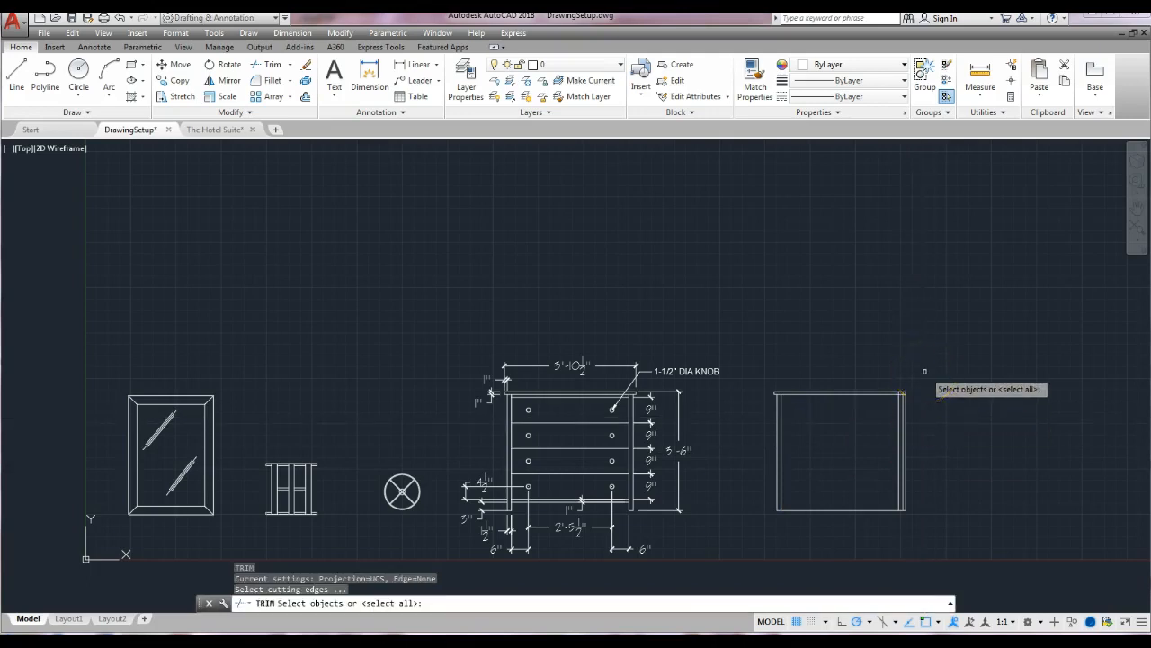
click(924, 372)
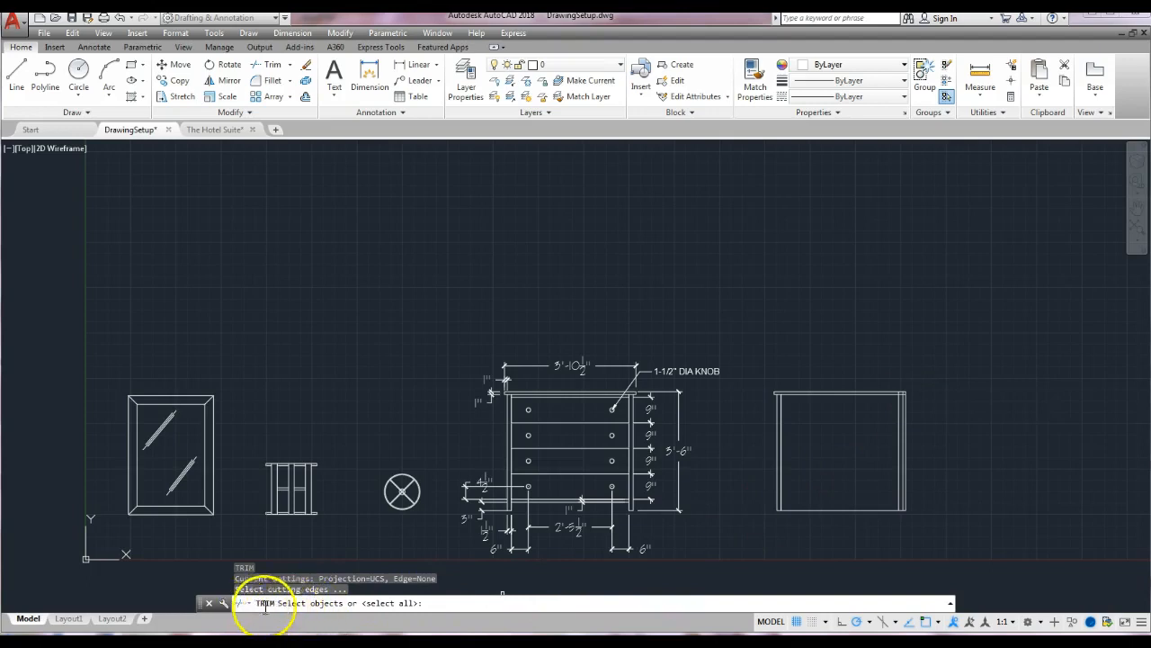
click(924, 375)
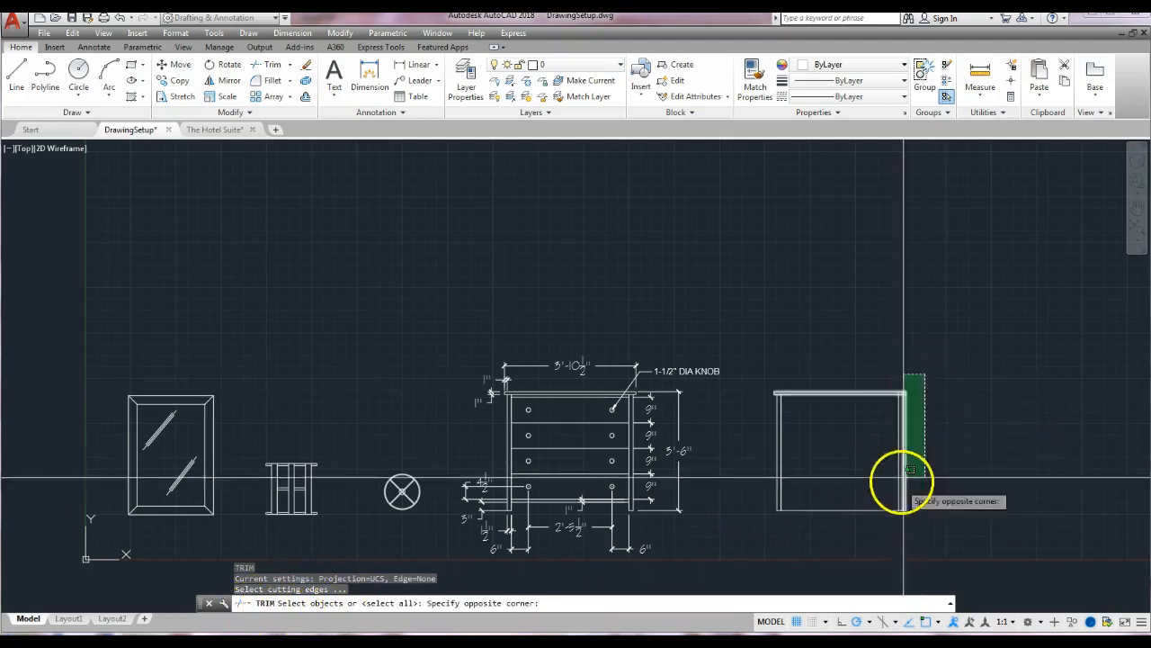
click(895, 515)
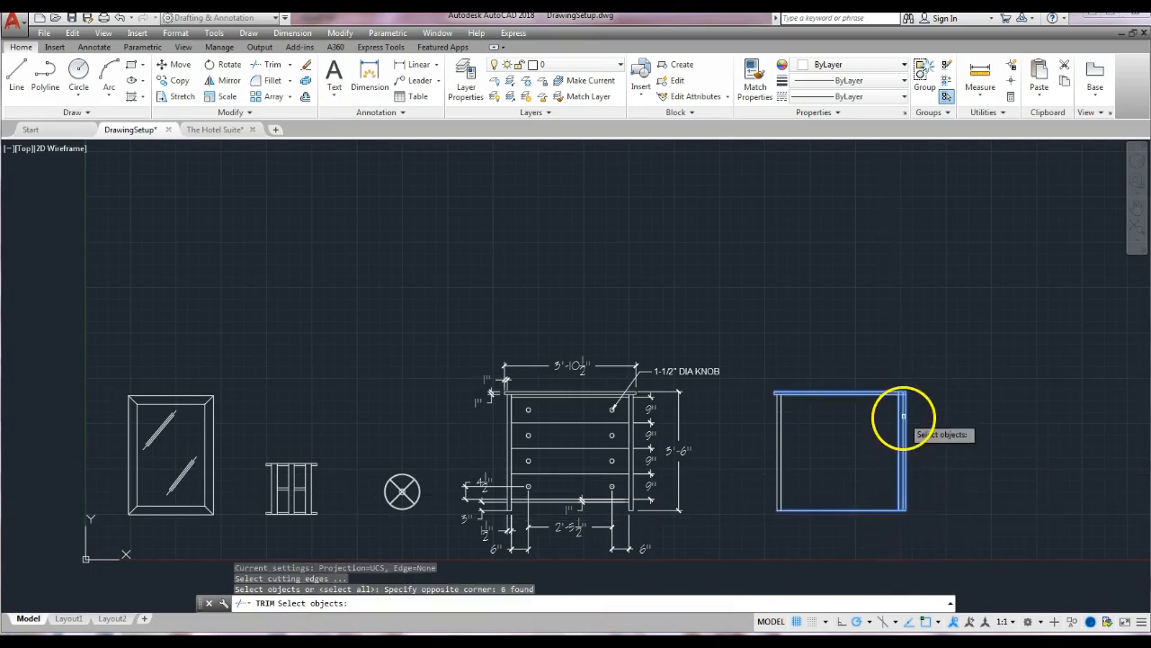
scroll(903, 416, up, 8)
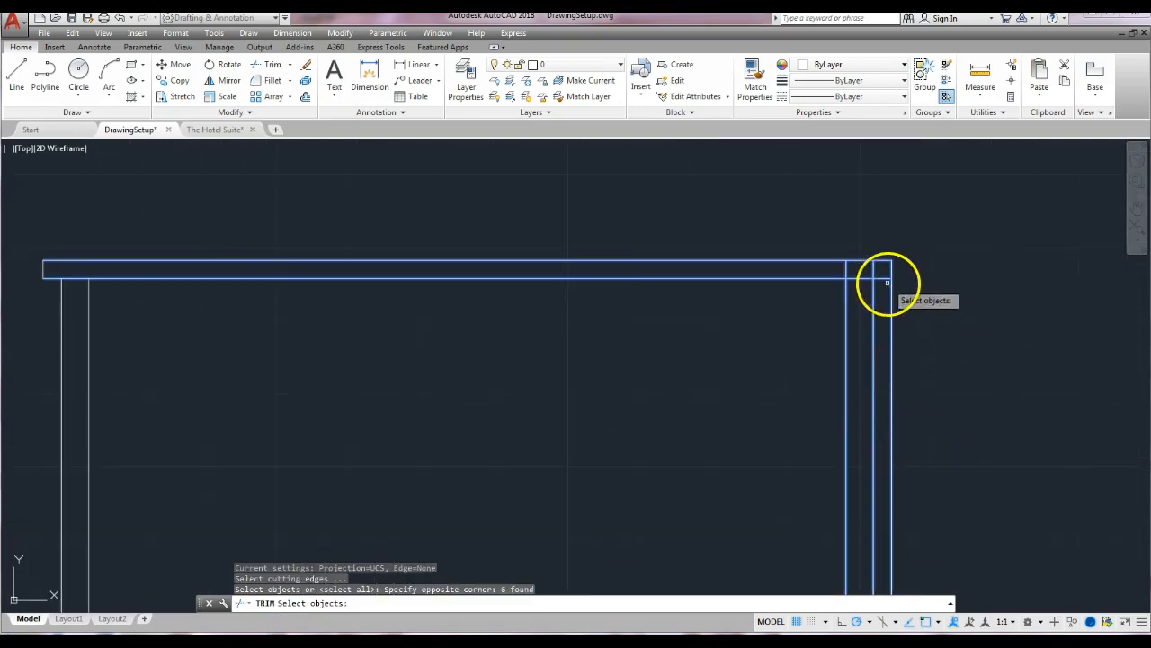
click(872, 270)
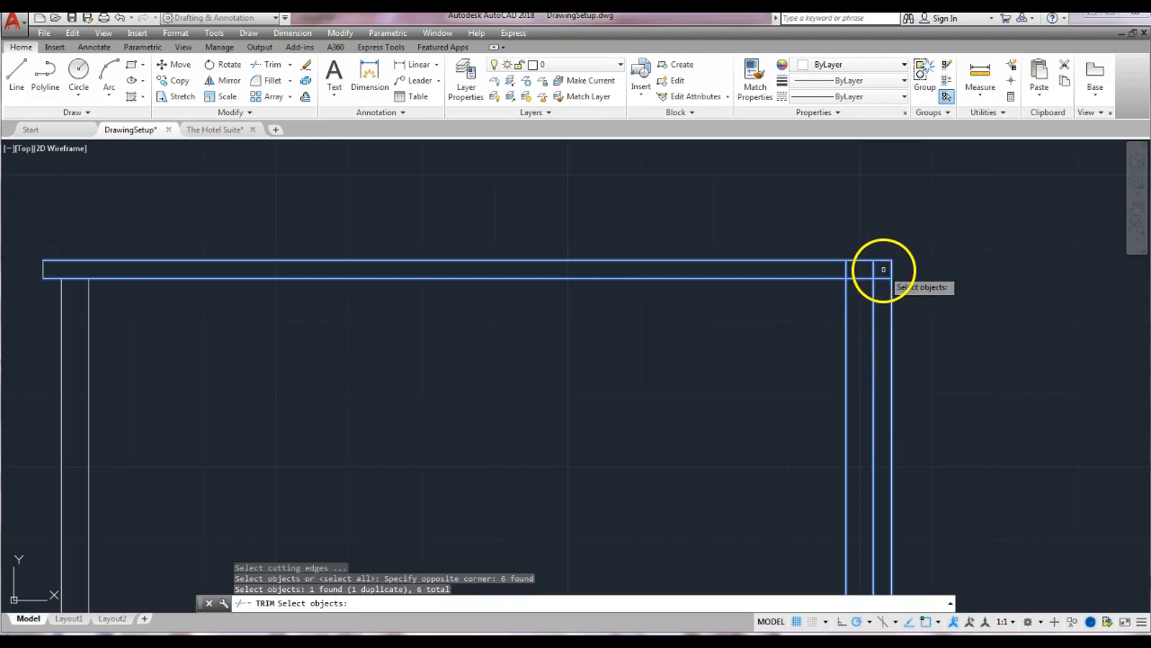
key(Return)
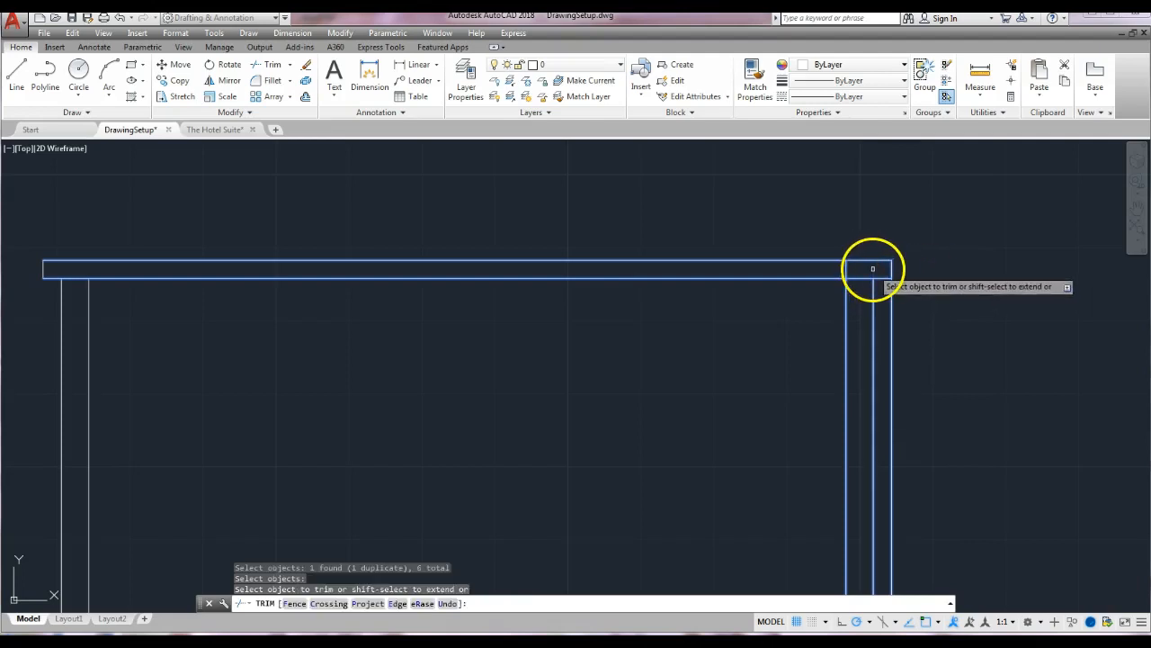
click(872, 269)
click(849, 268)
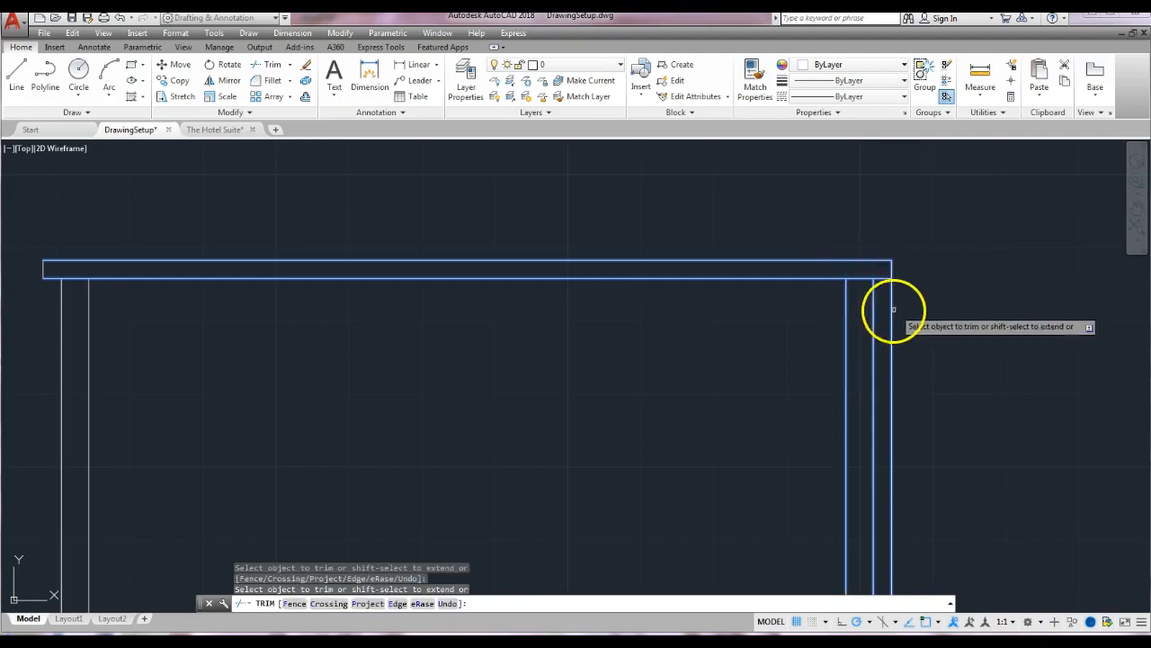
Trim the outer right line below the dresser top and the bottom line's stub beyond the right leg
scroll(891, 311, down, 8)
middle_drag(941, 495, 938, 337)
scroll(932, 369, up, 6)
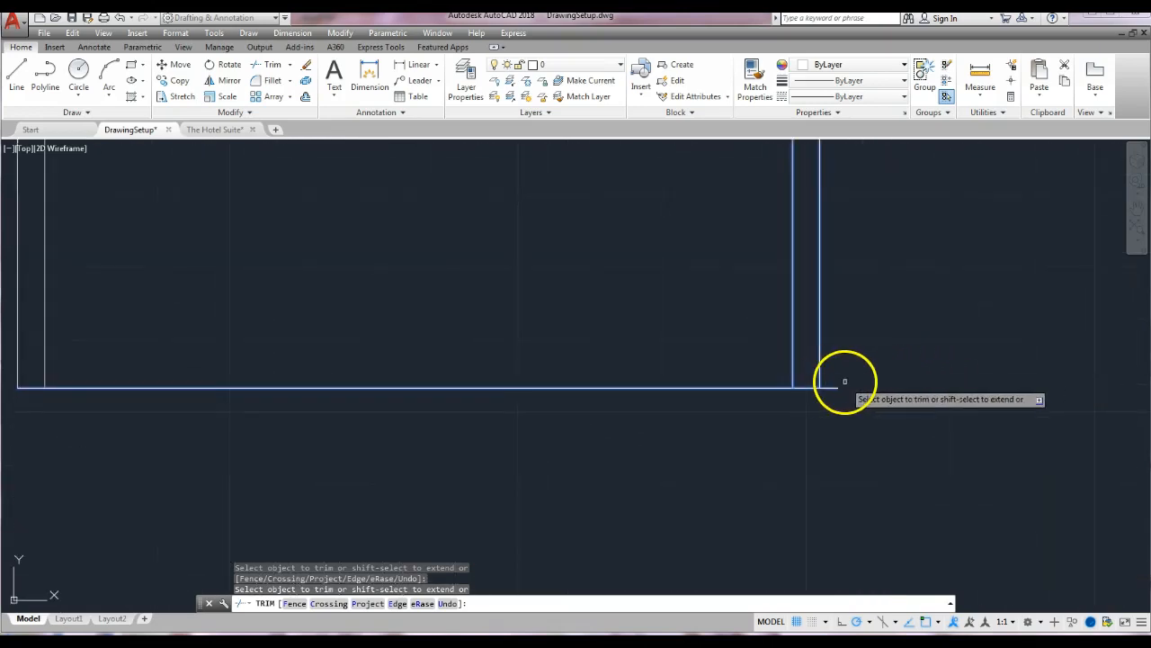
click(840, 384)
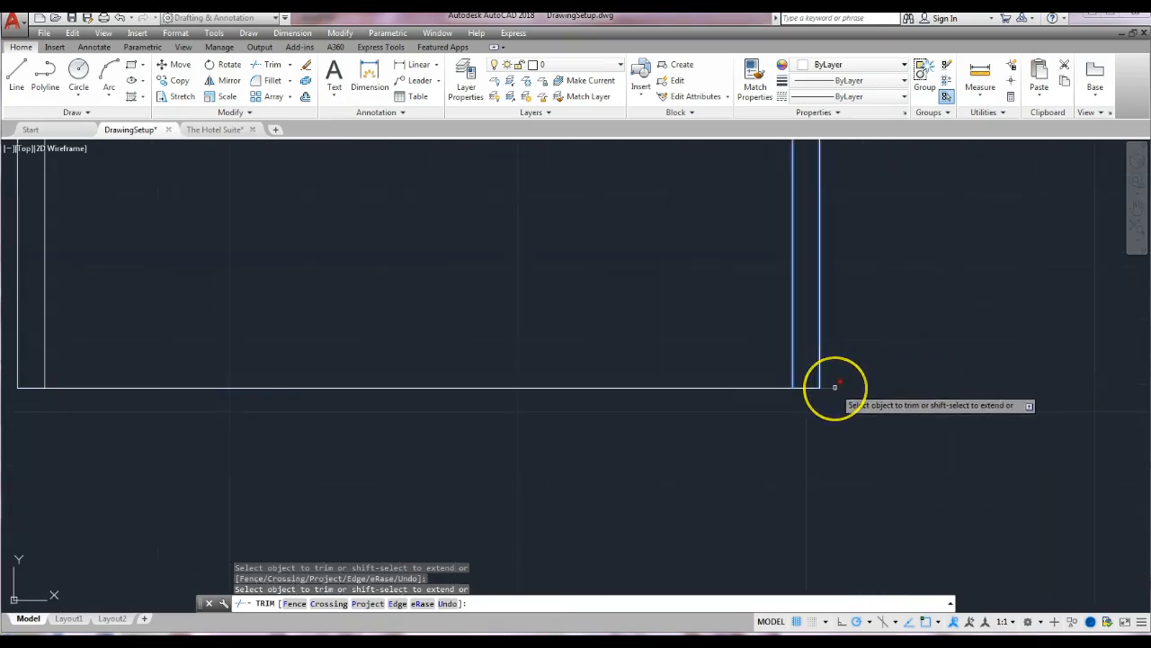
key(Return)
scroll(877, 395, down, 4)
scroll(877, 396, down, 4)
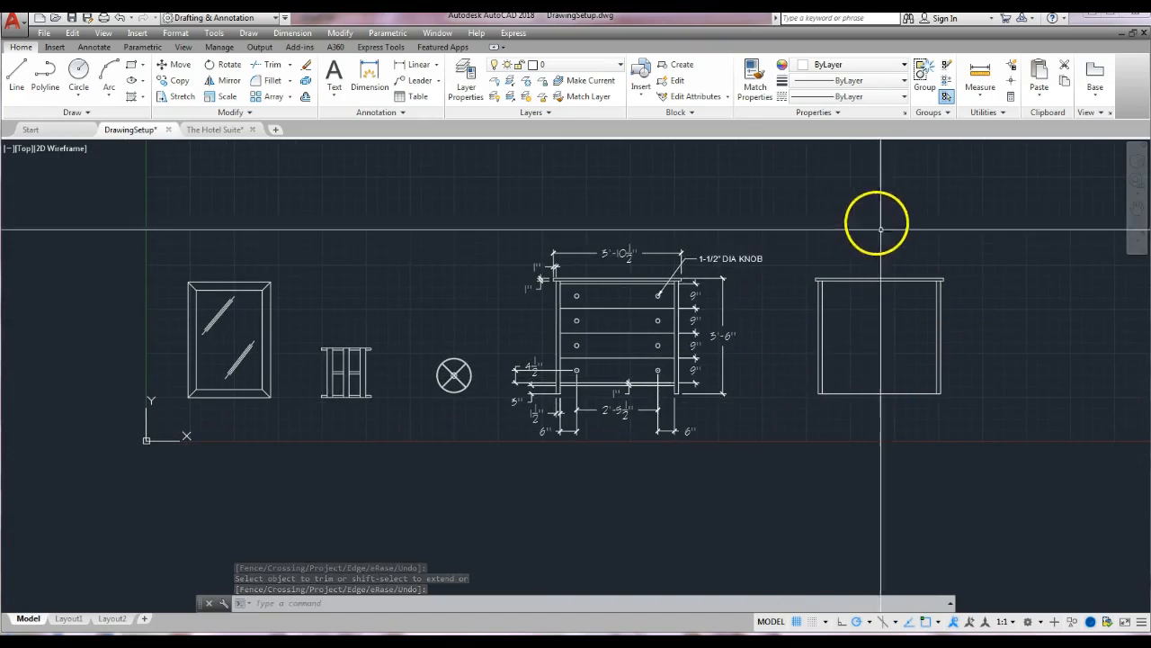
Offset the dresser's bottom line 3" upward to mark the underside of the bottom rail
scroll(875, 285, up, 2)
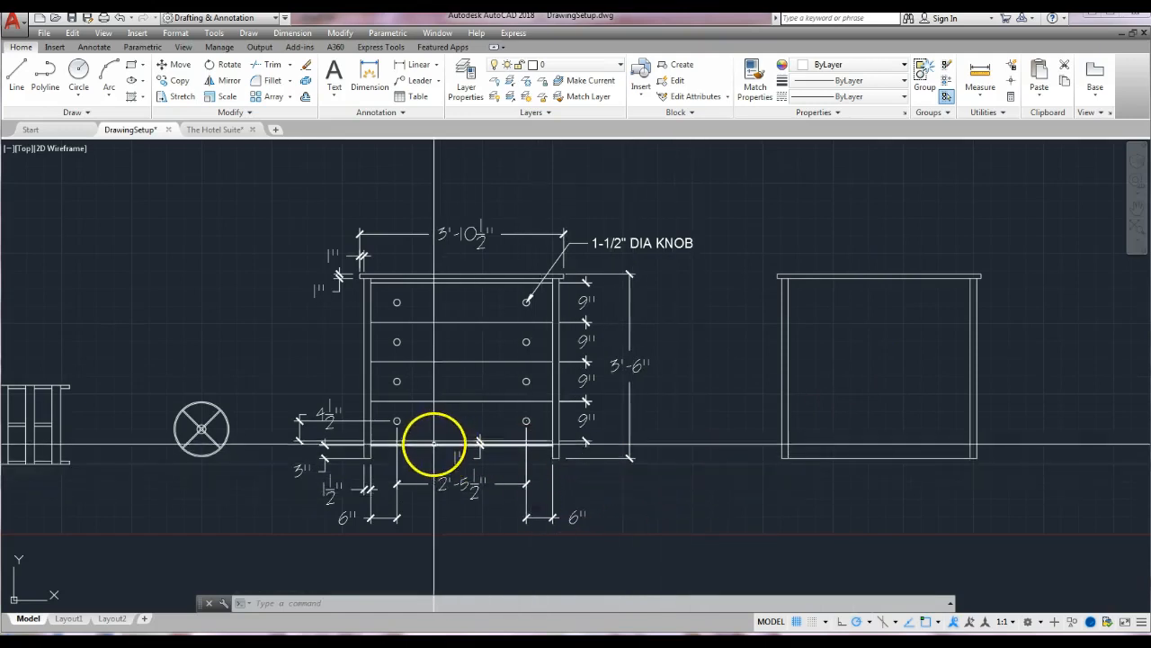
scroll(430, 444, up, 2)
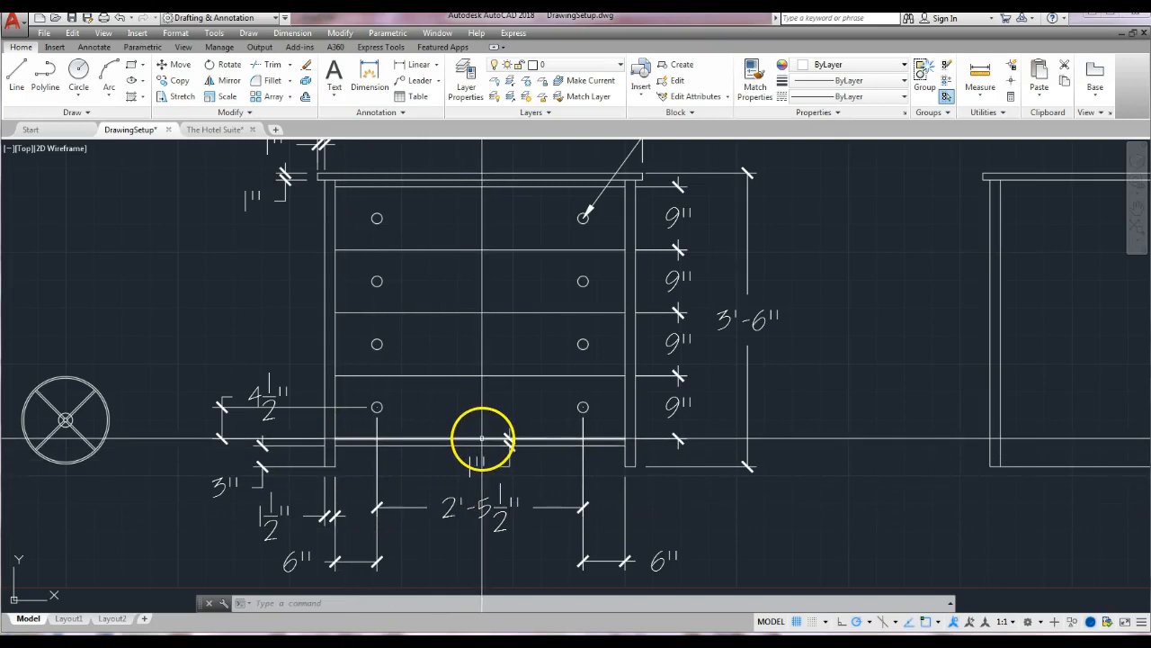
scroll(822, 513, down, 2)
middle_drag(951, 514, 715, 493)
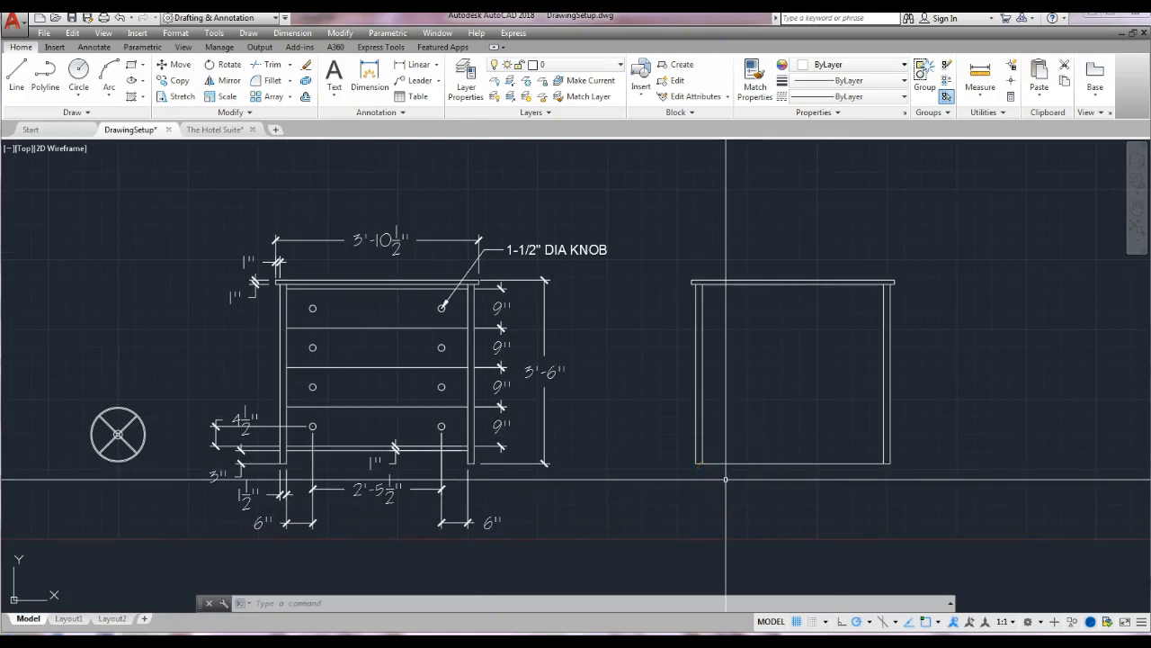
click(306, 96)
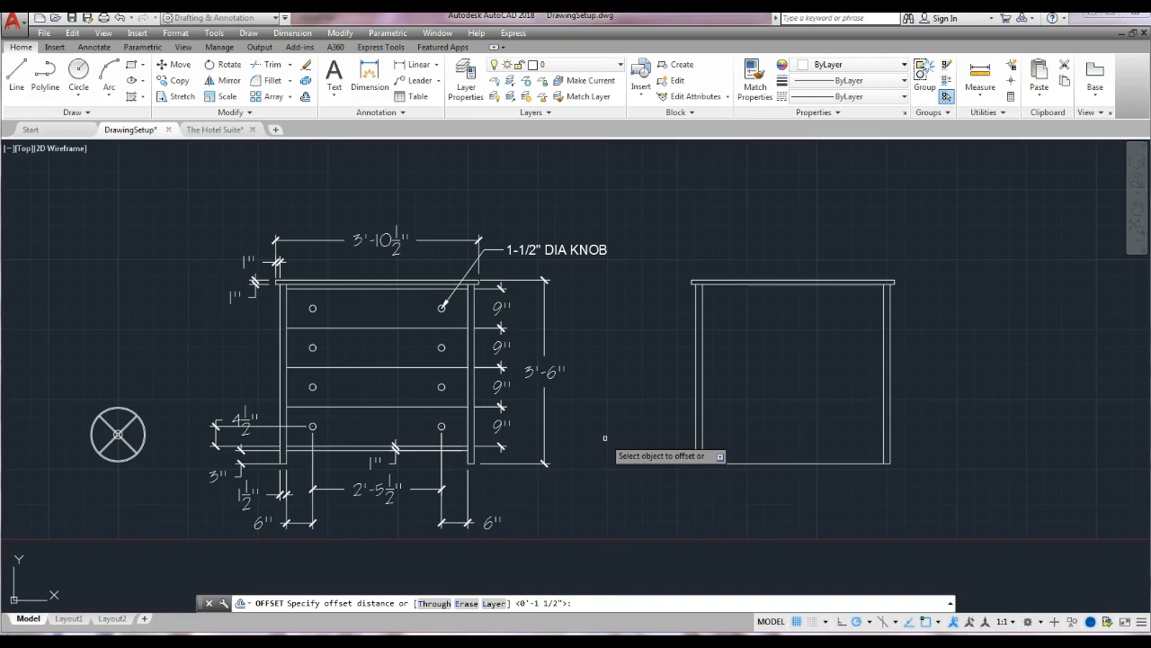
key(Return)
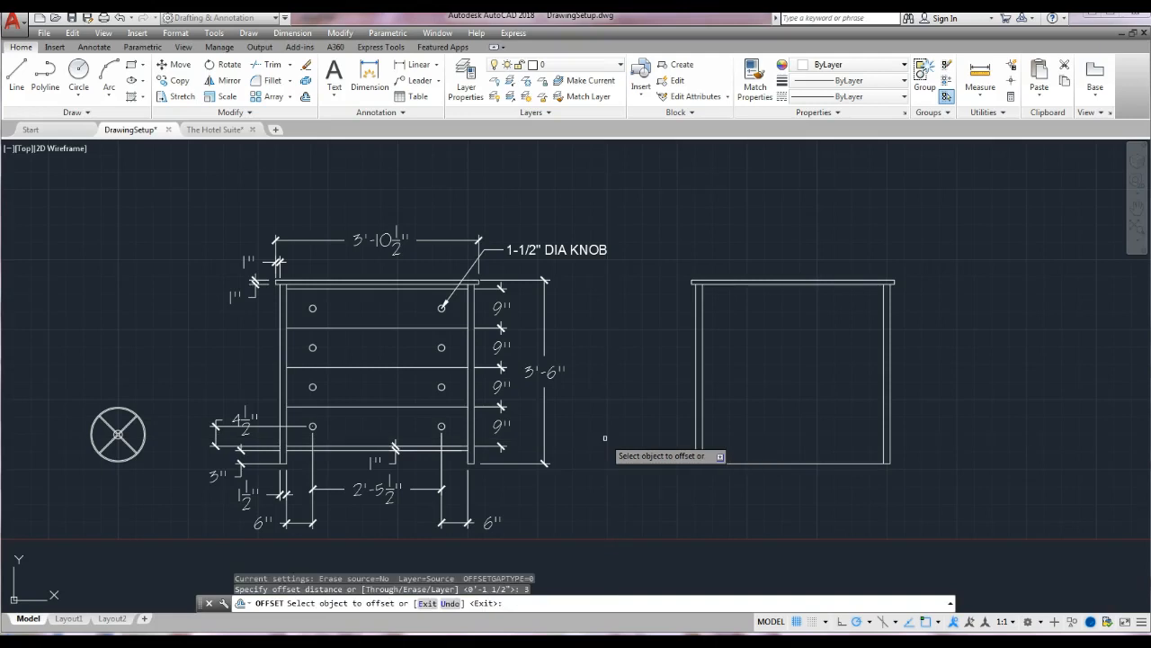
click(761, 464)
click(762, 415)
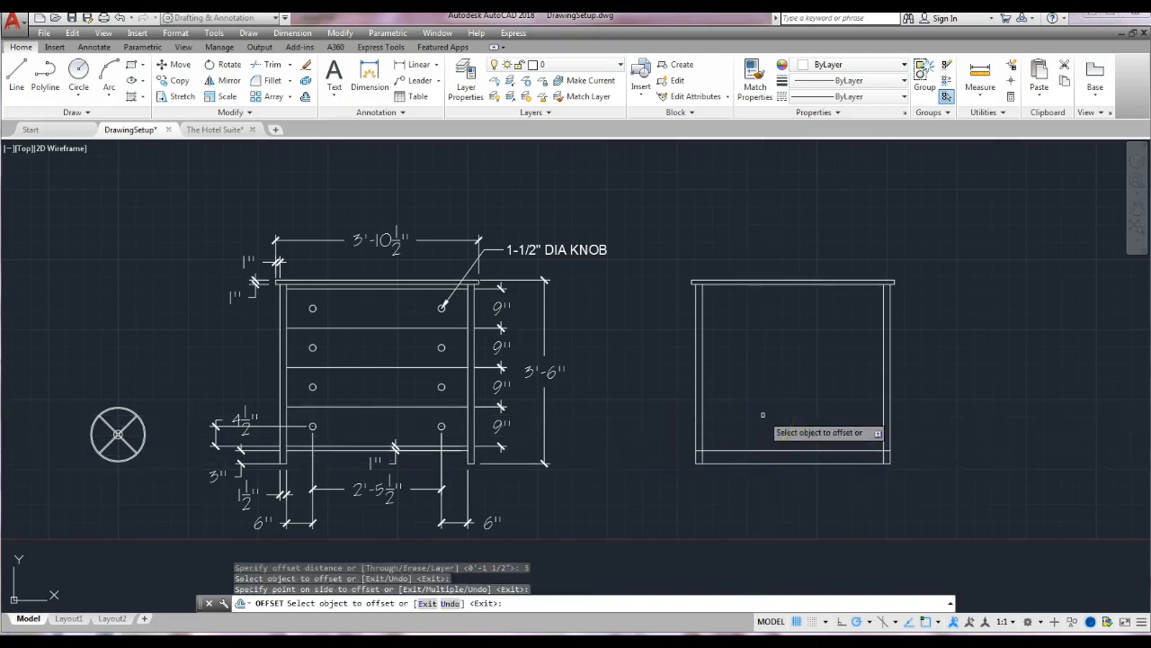
key(Return)
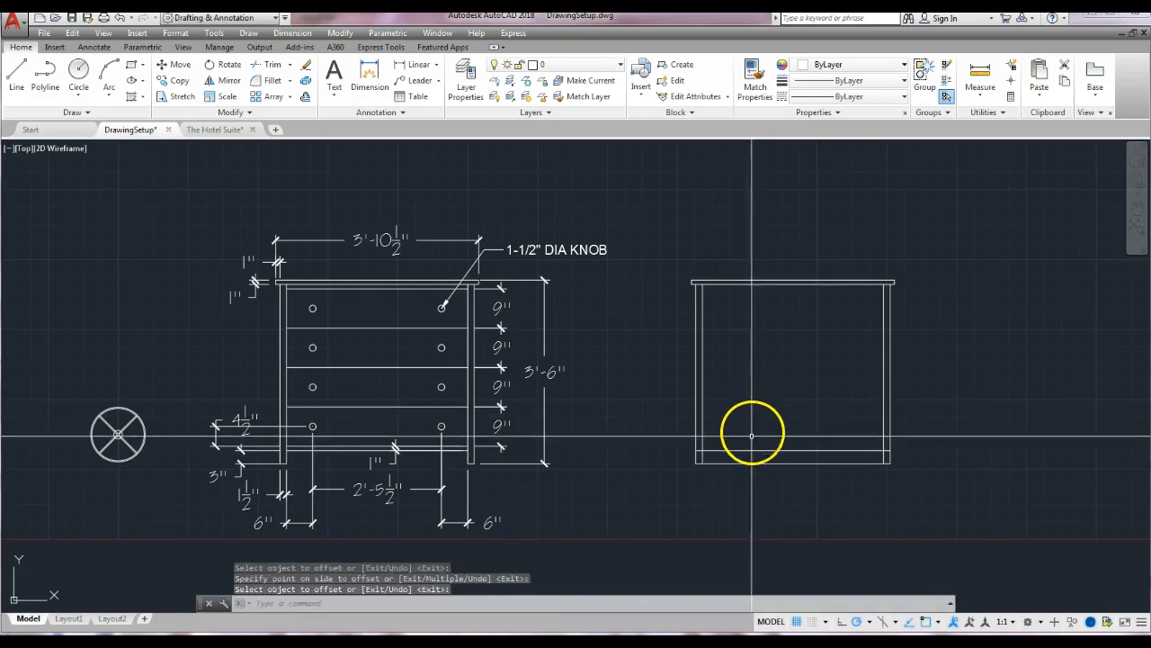
Offset the rail's lower line 1" upward to form the bottom rail's thickness
key(Return)
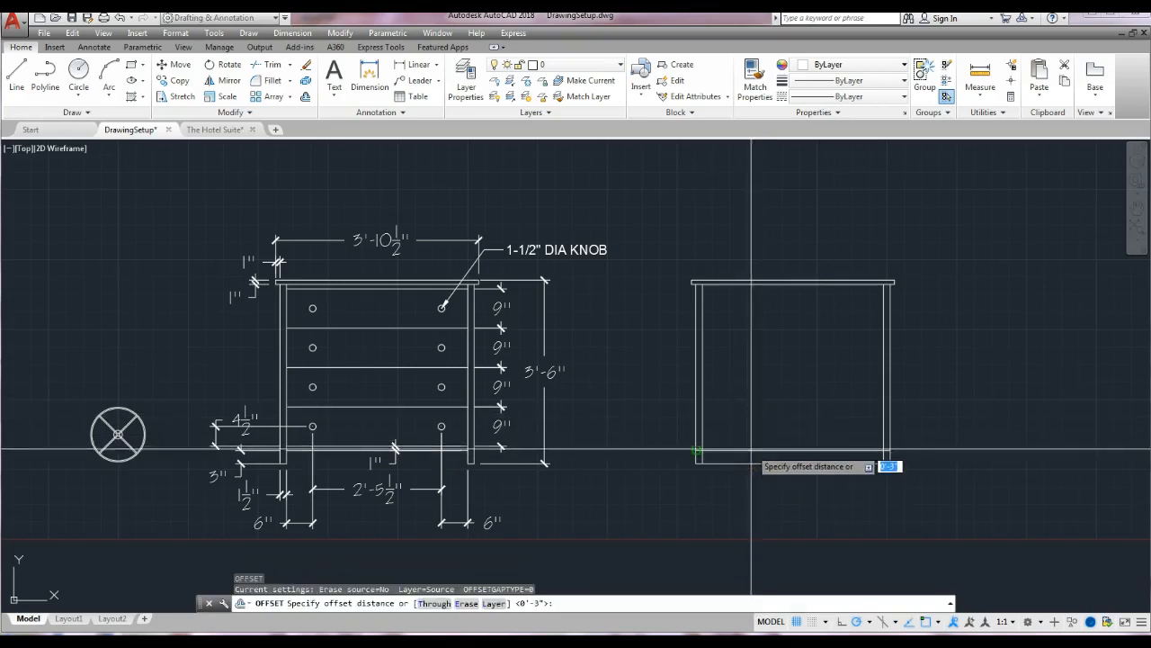
key(Return)
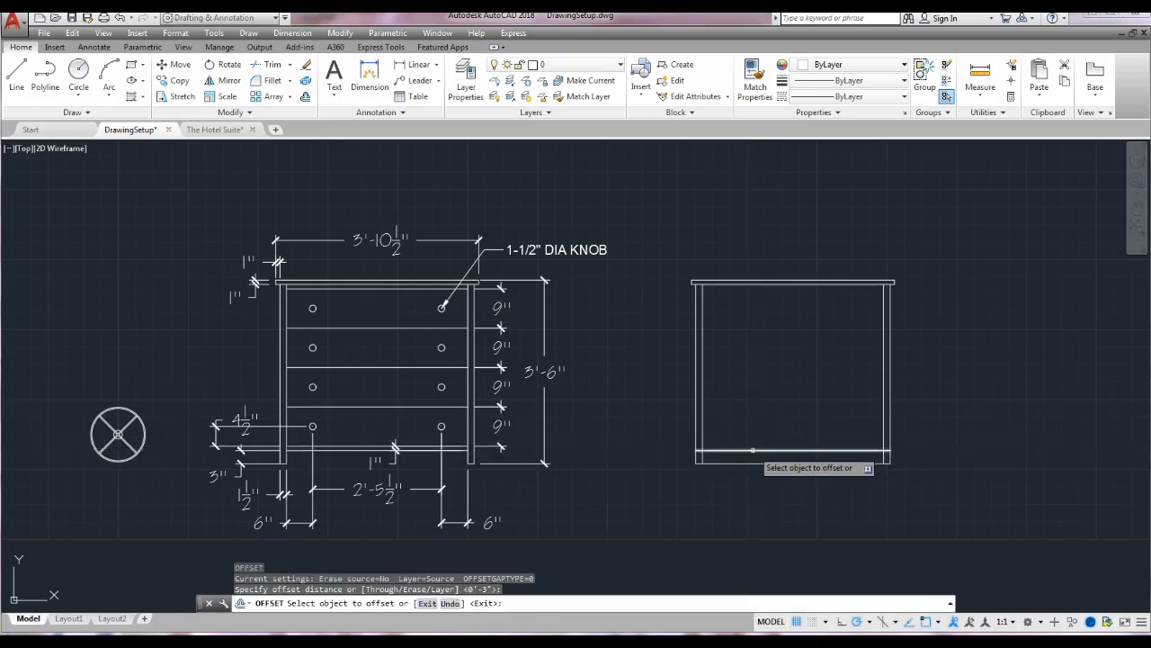
click(753, 450)
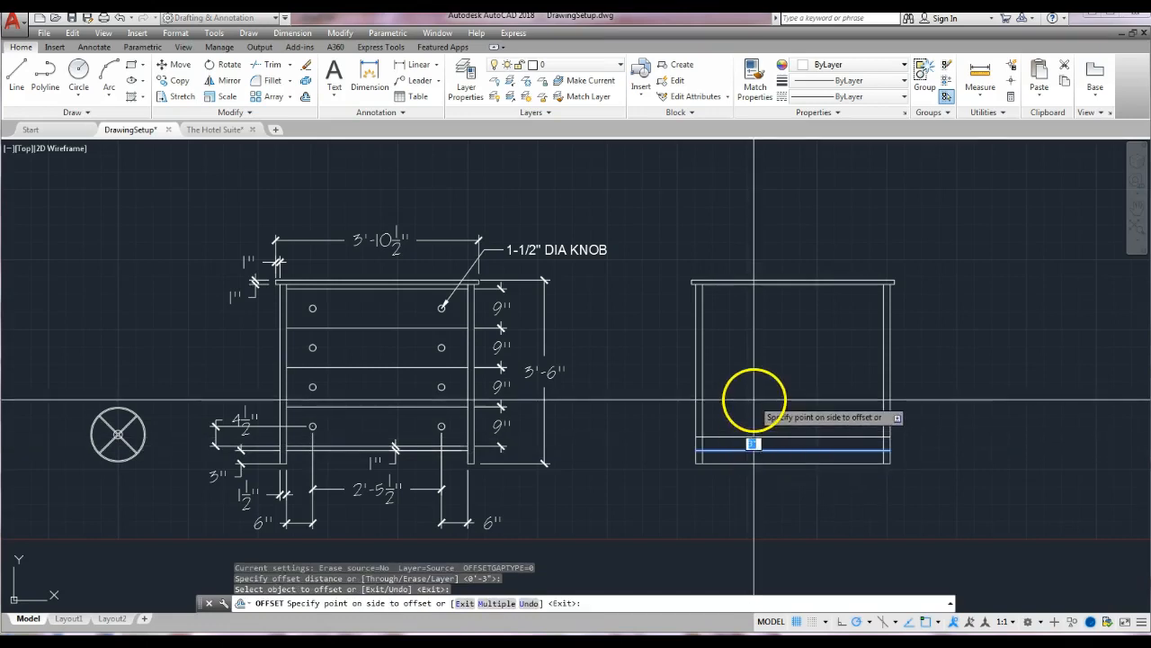
click(754, 399)
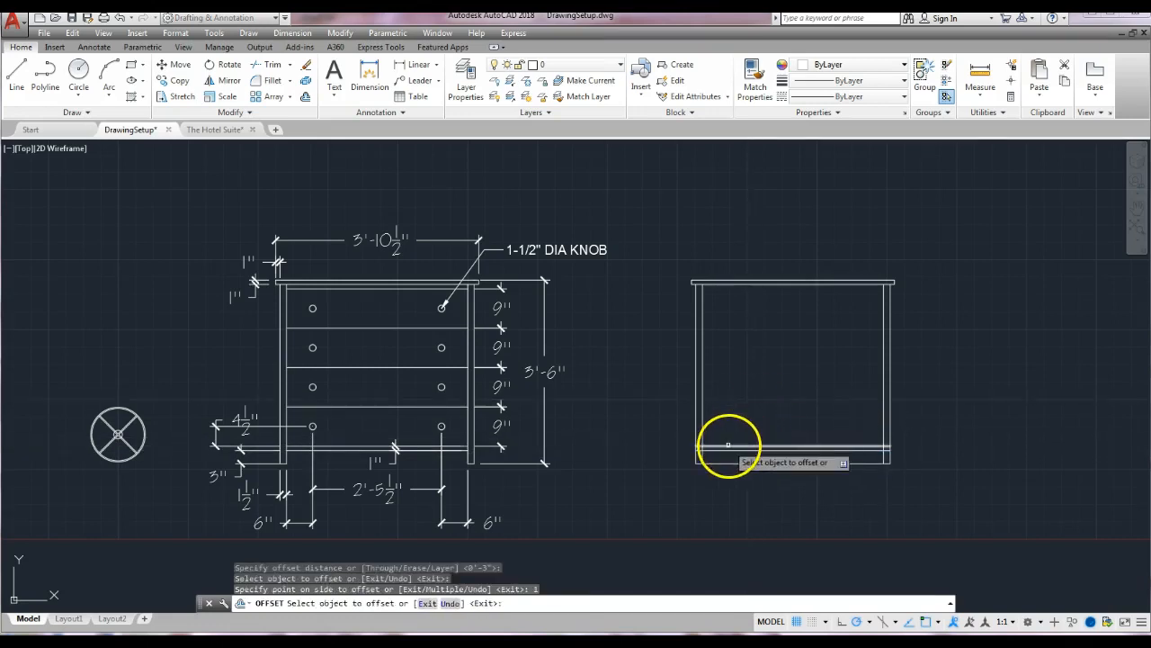
Trim away the dresser's bottom line between the two legs, using the leg and bottom rail lines as cutting edges
scroll(705, 444, up, 4)
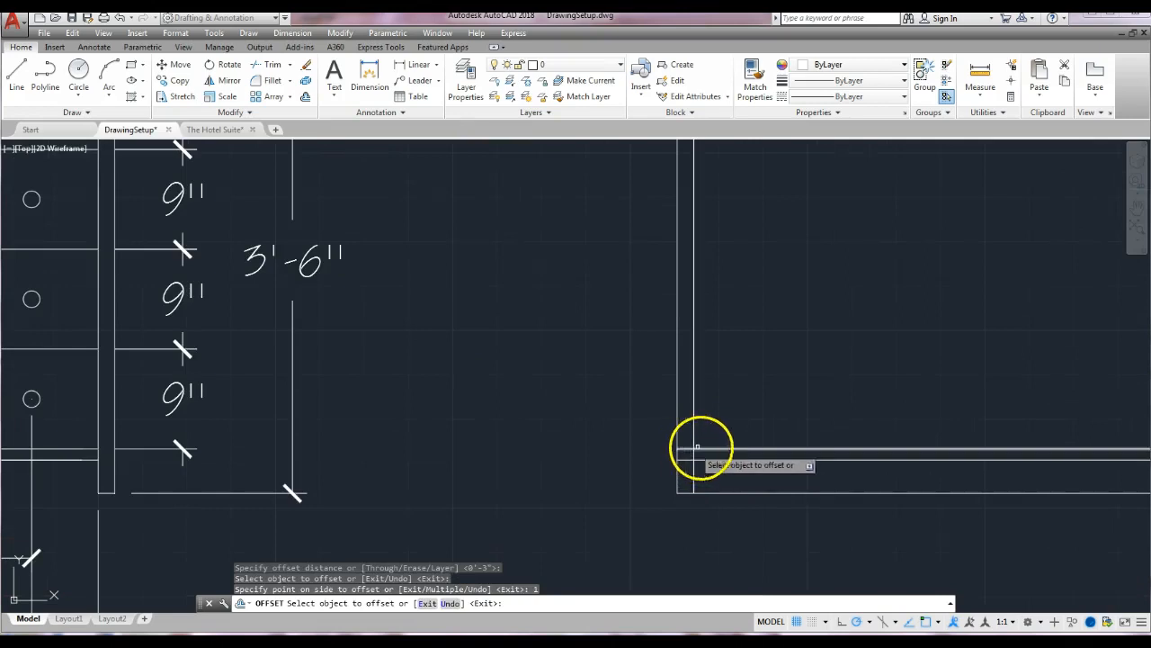
scroll(724, 469, down, 4)
middle_drag(770, 473, 702, 455)
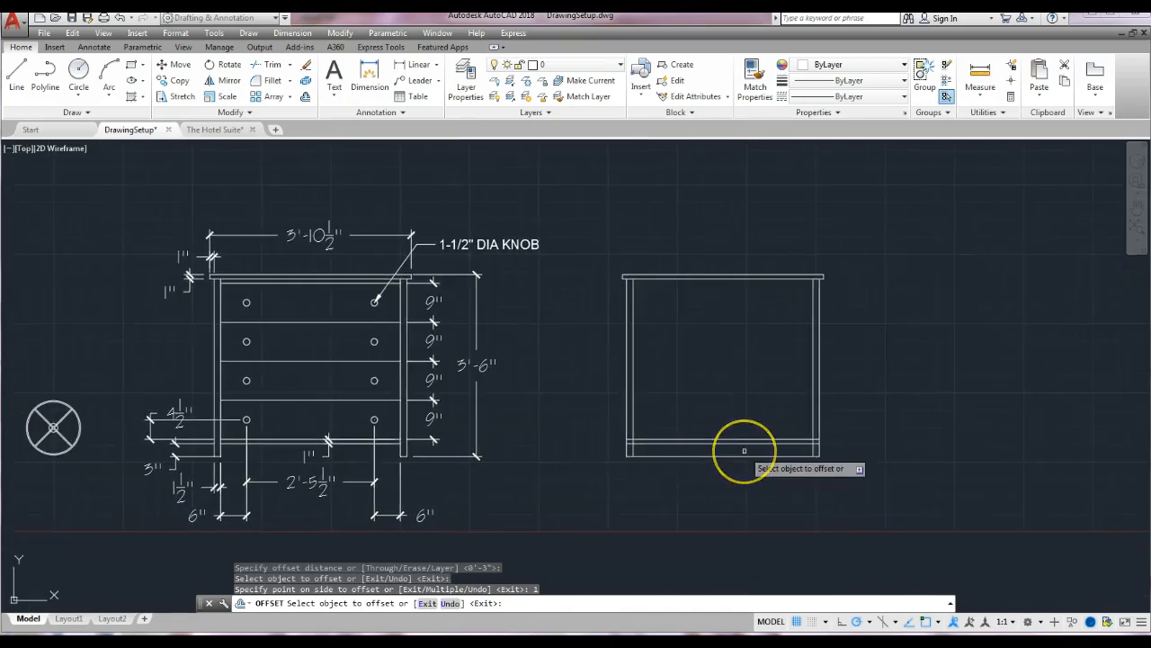
click(272, 65)
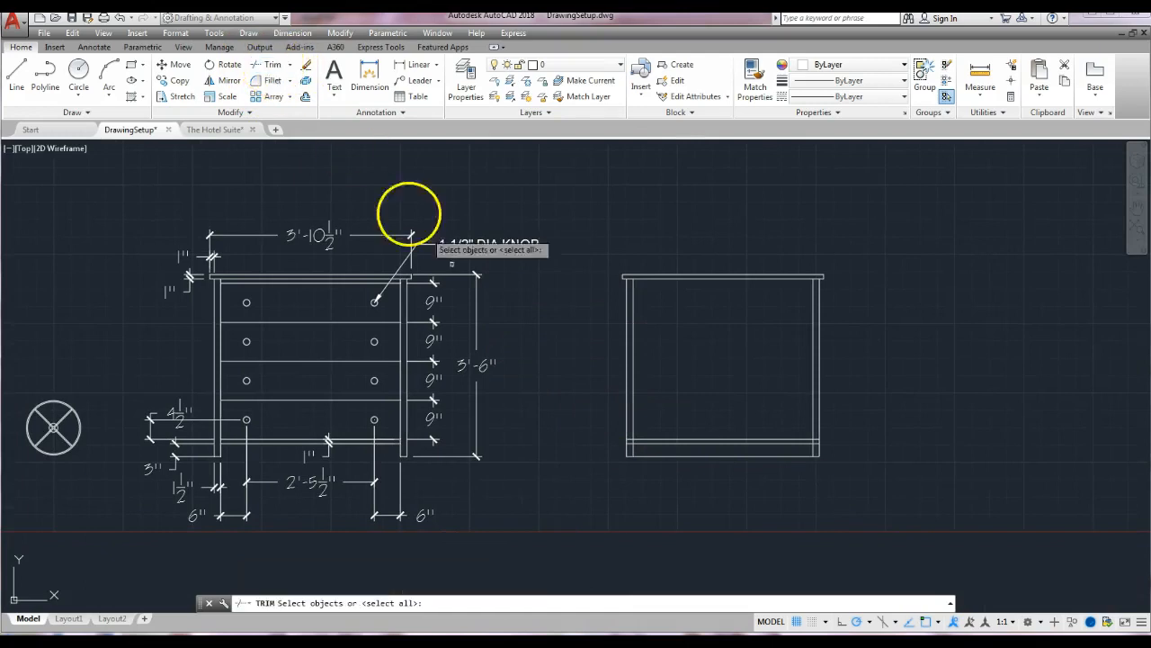
click(841, 425)
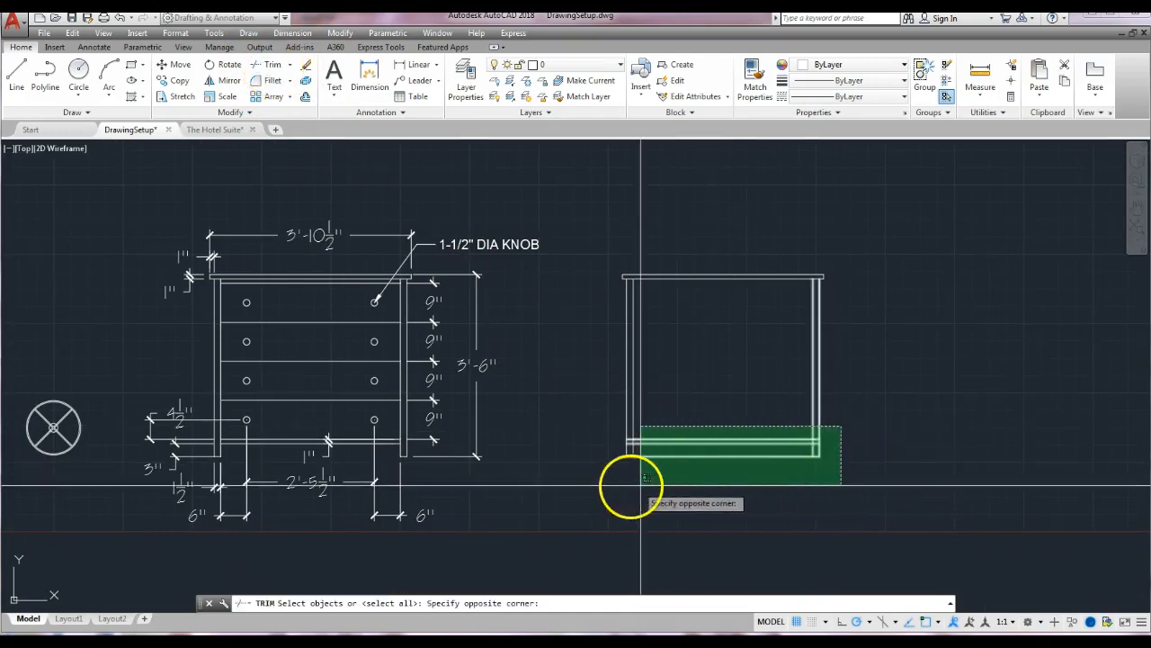
click(606, 486)
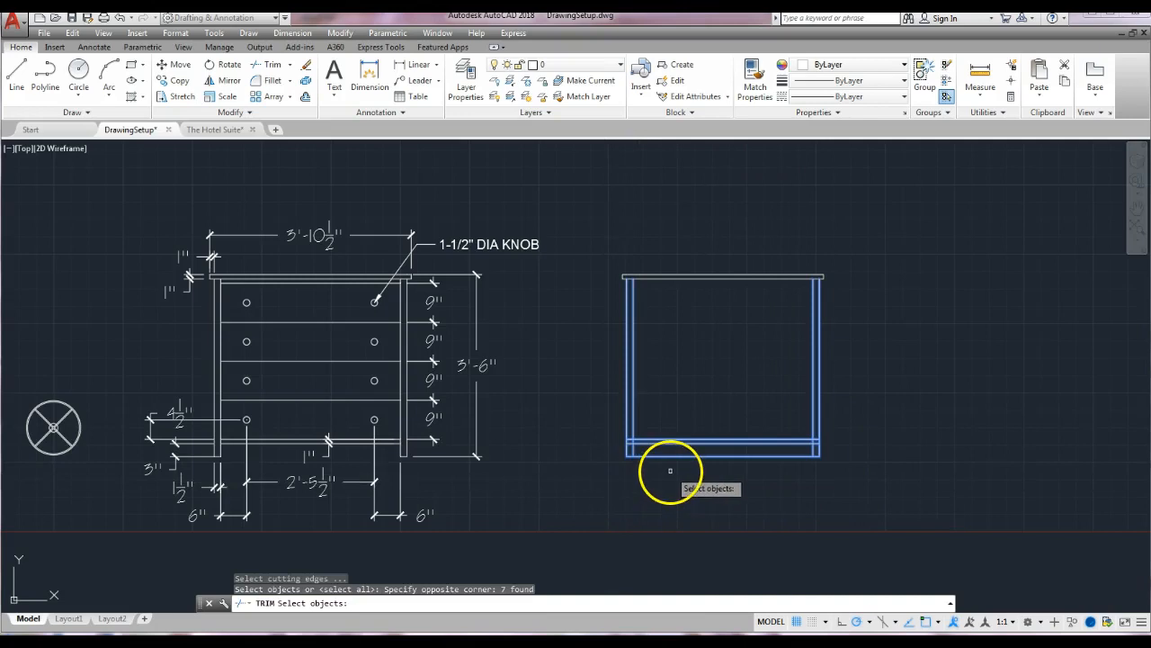
key(Return)
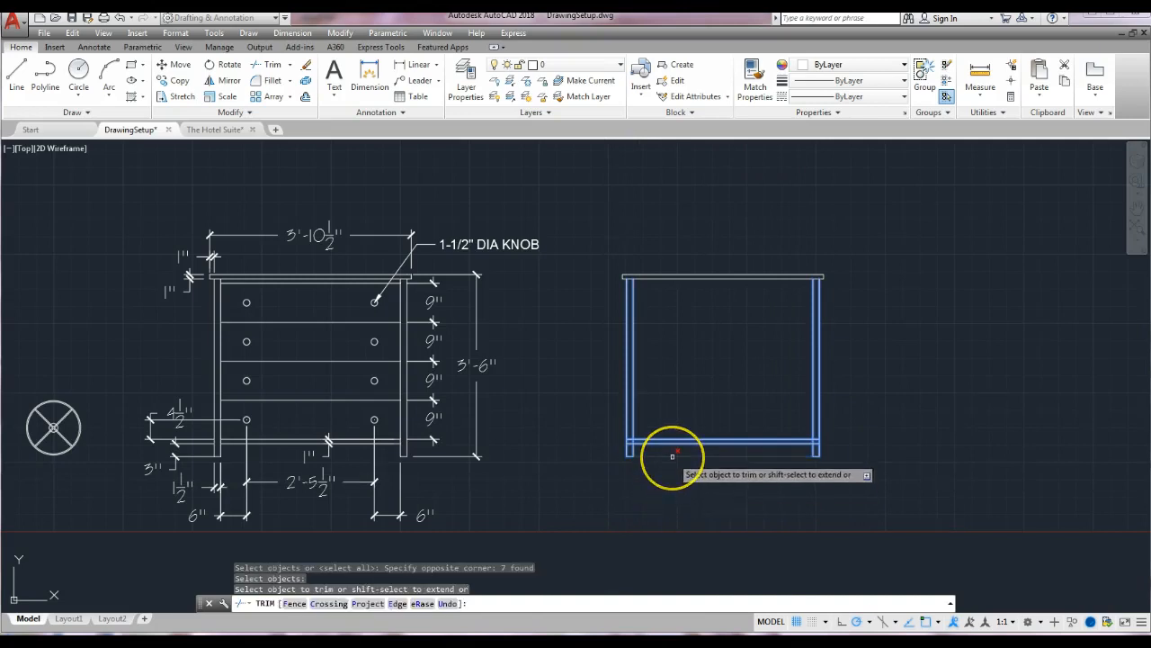
click(672, 456)
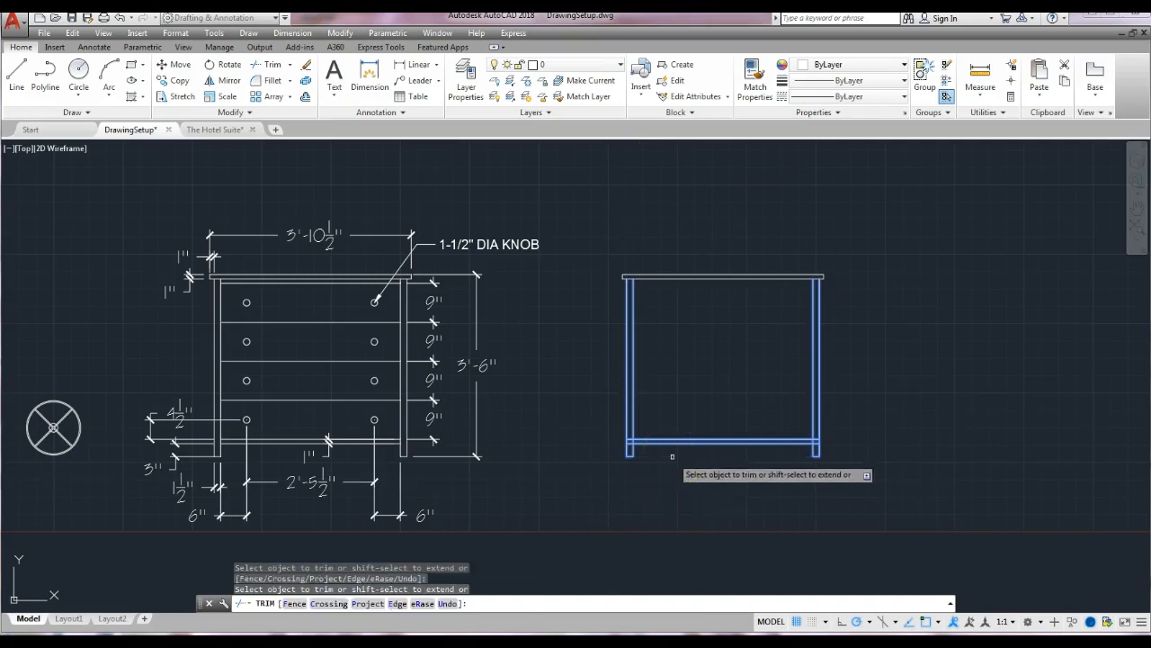
Trim the bottom rail's line ends that run across the left and right legs
scroll(672, 456, up, 2)
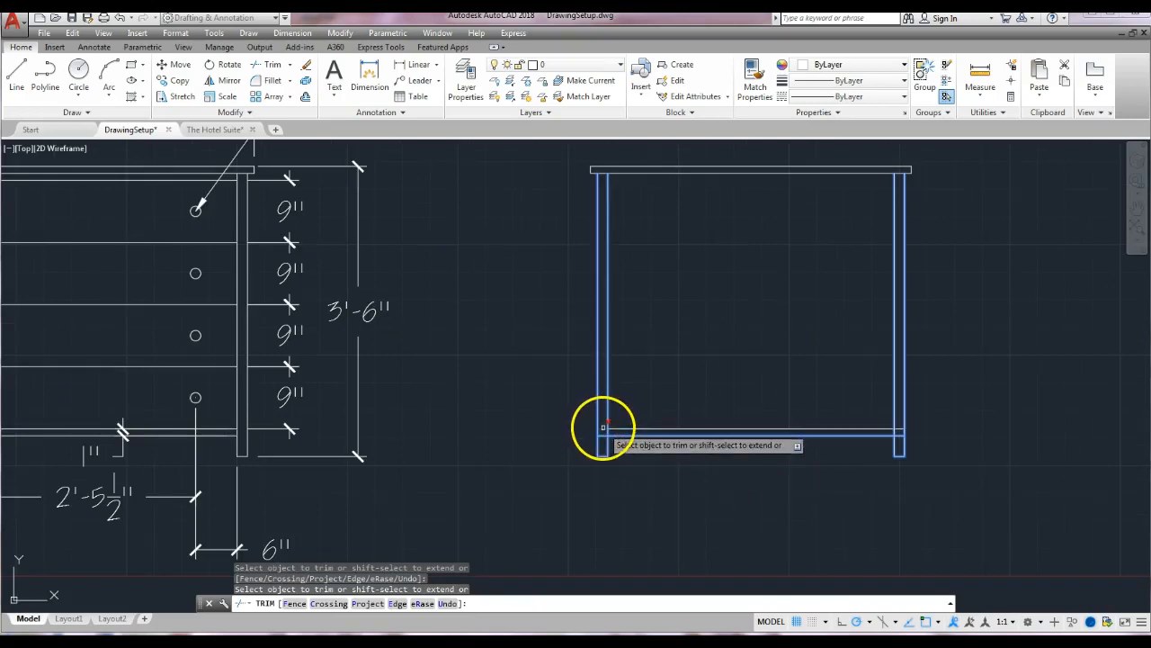
click(602, 430)
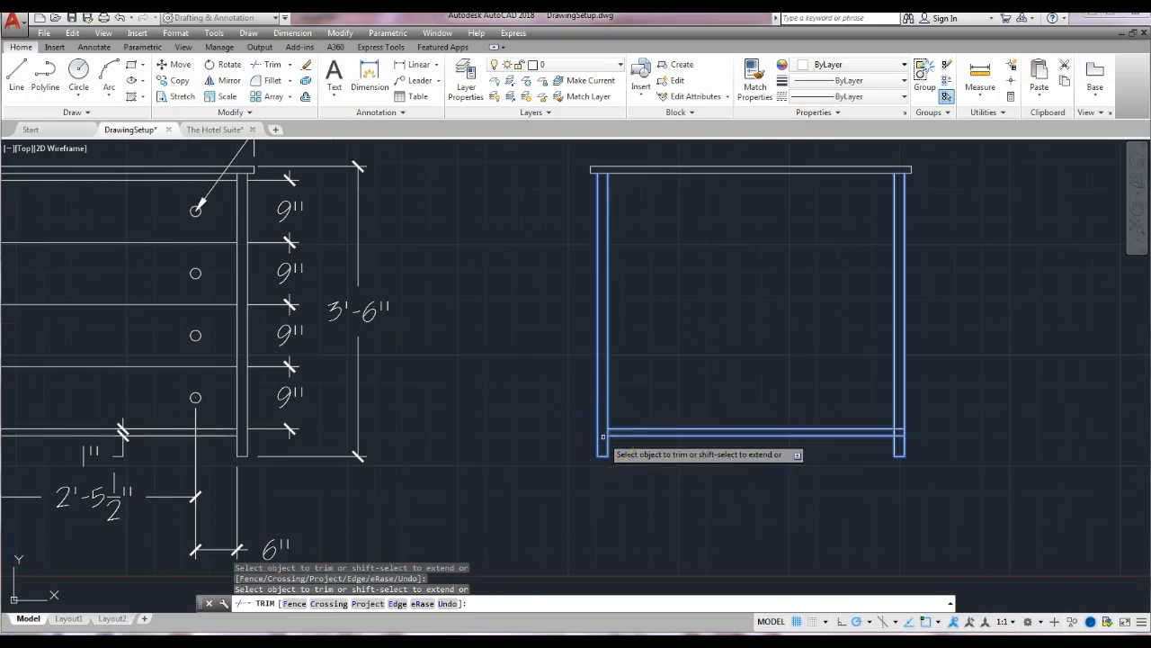
click(898, 426)
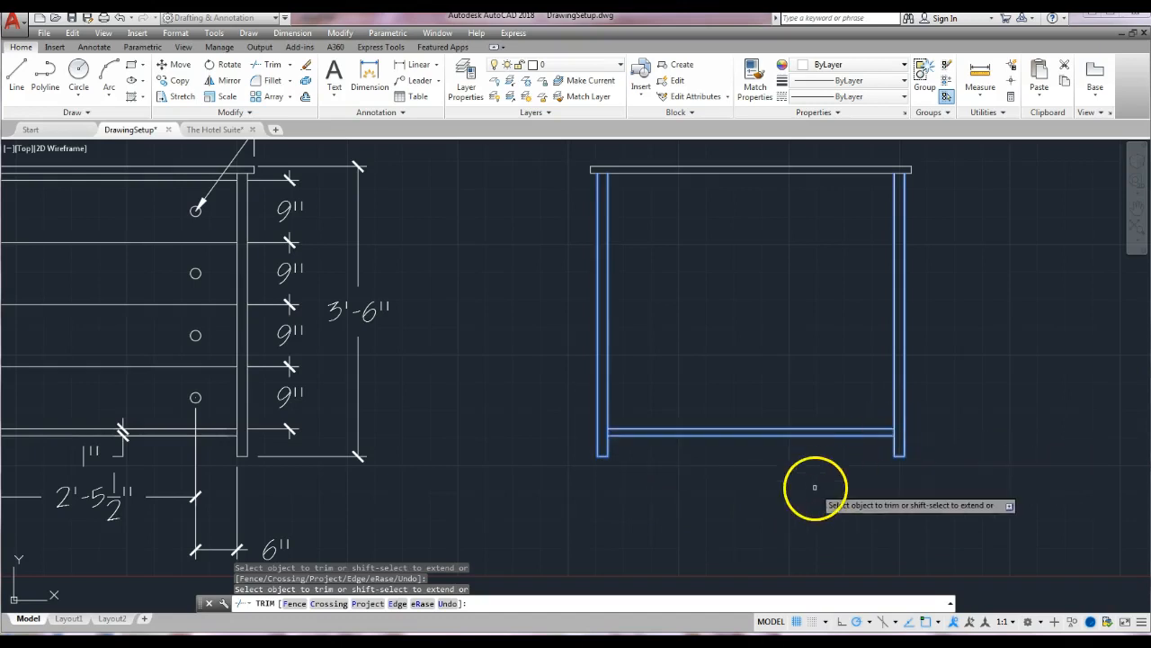
key(Return)
scroll(812, 483, down, 3)
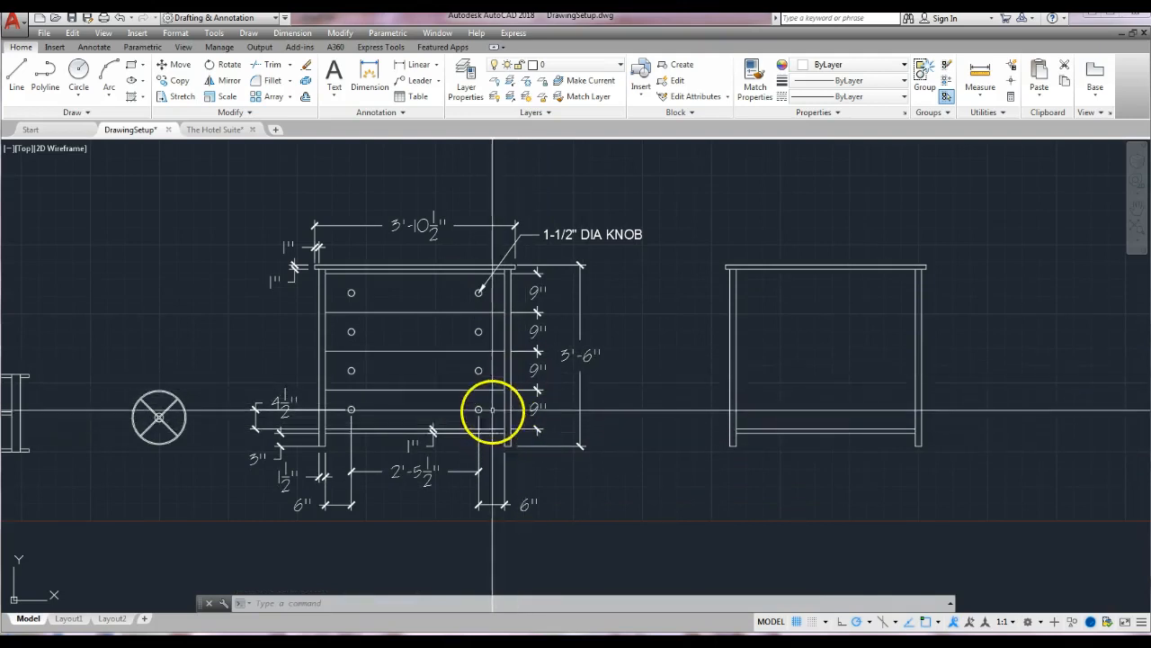
scroll(386, 432, up, 2)
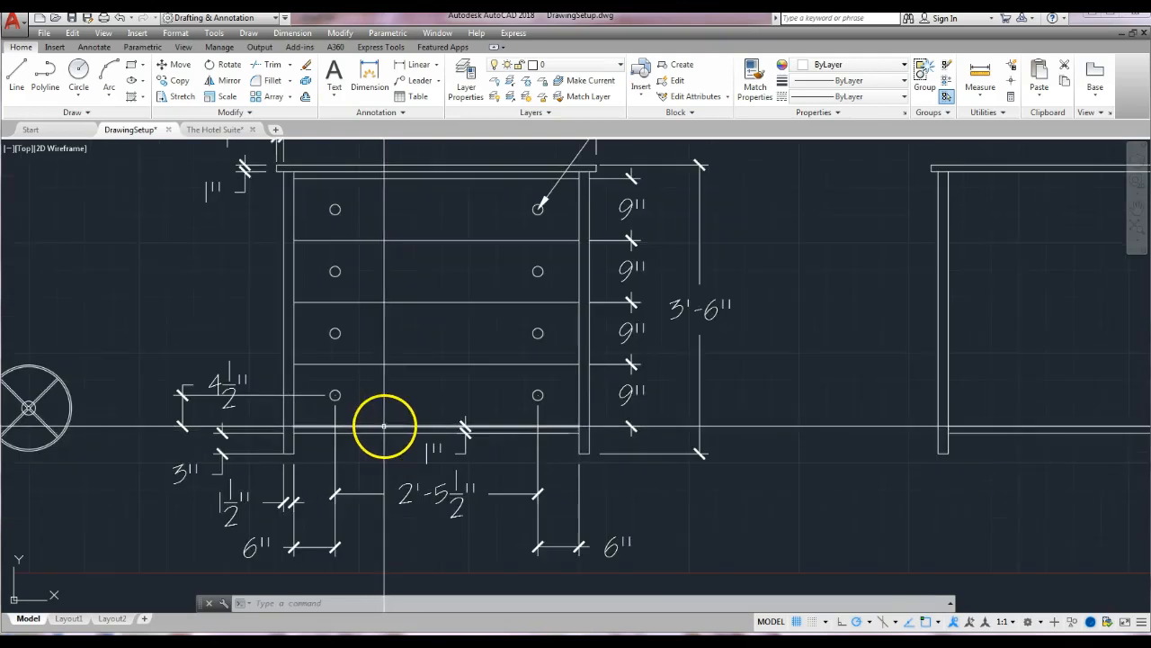
click(384, 425)
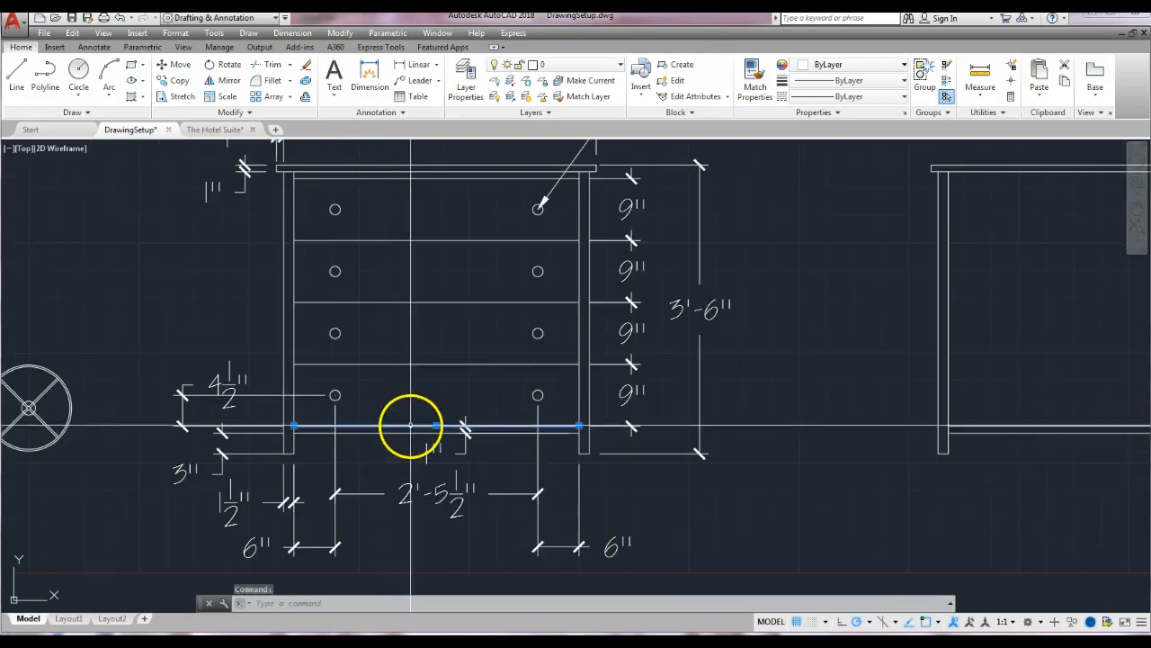
key(Escape)
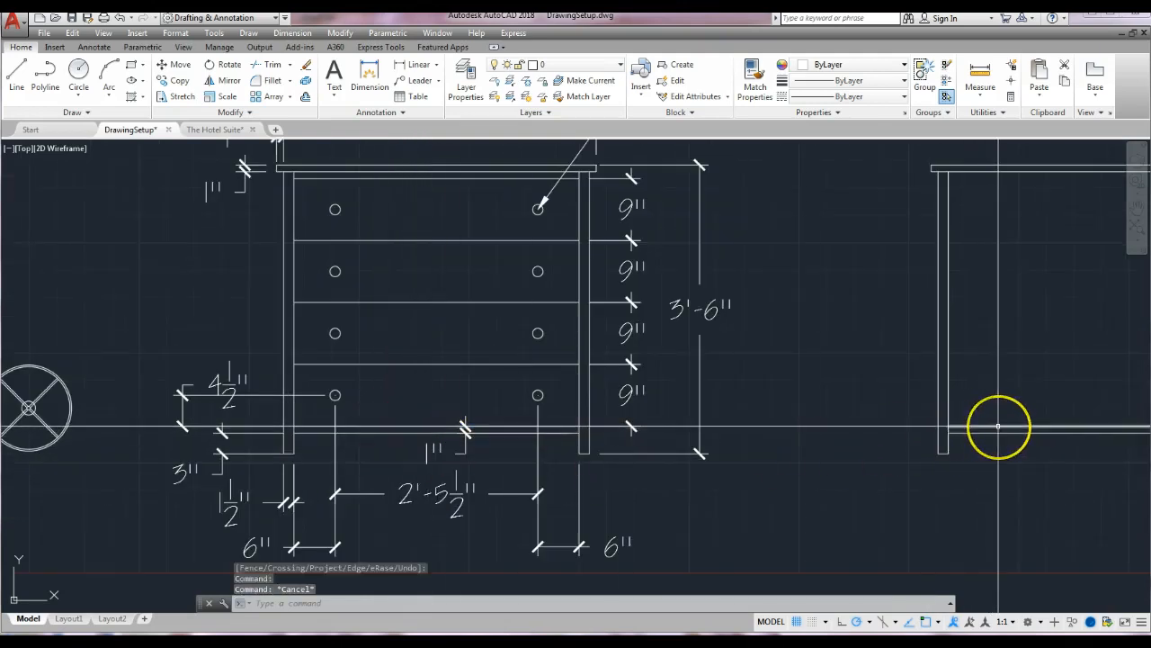
click(999, 425)
mouse_move(990, 483)
middle_down()
mouse_move(758, 484)
mouse_move(781, 486)
middle_up()
key(Escape)
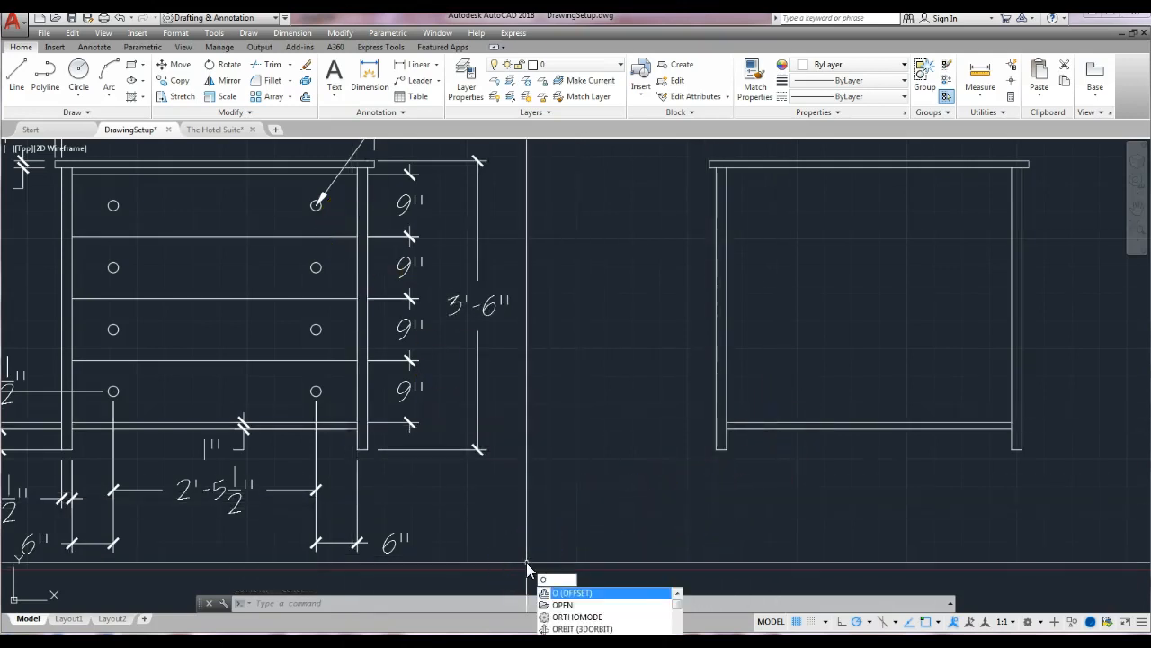
Offset the bottom rail's upper line 9" upward three times in succession to mark the drawer divisions
key(Return)
text(9)
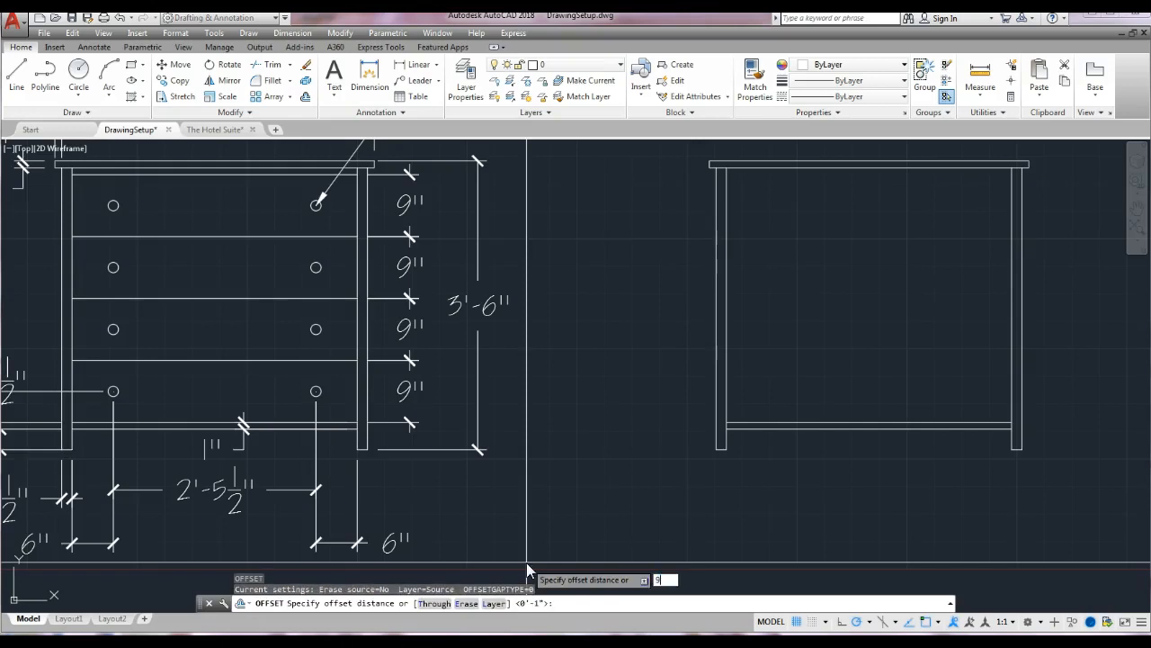
text(")
key(Return)
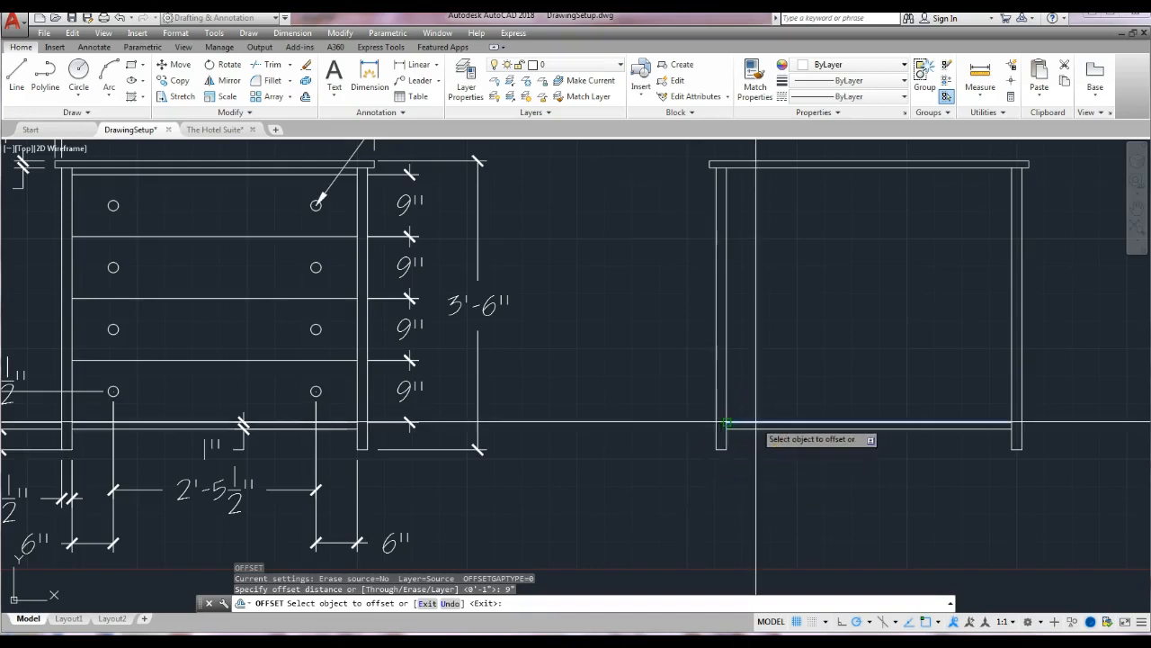
click(756, 422)
click(780, 322)
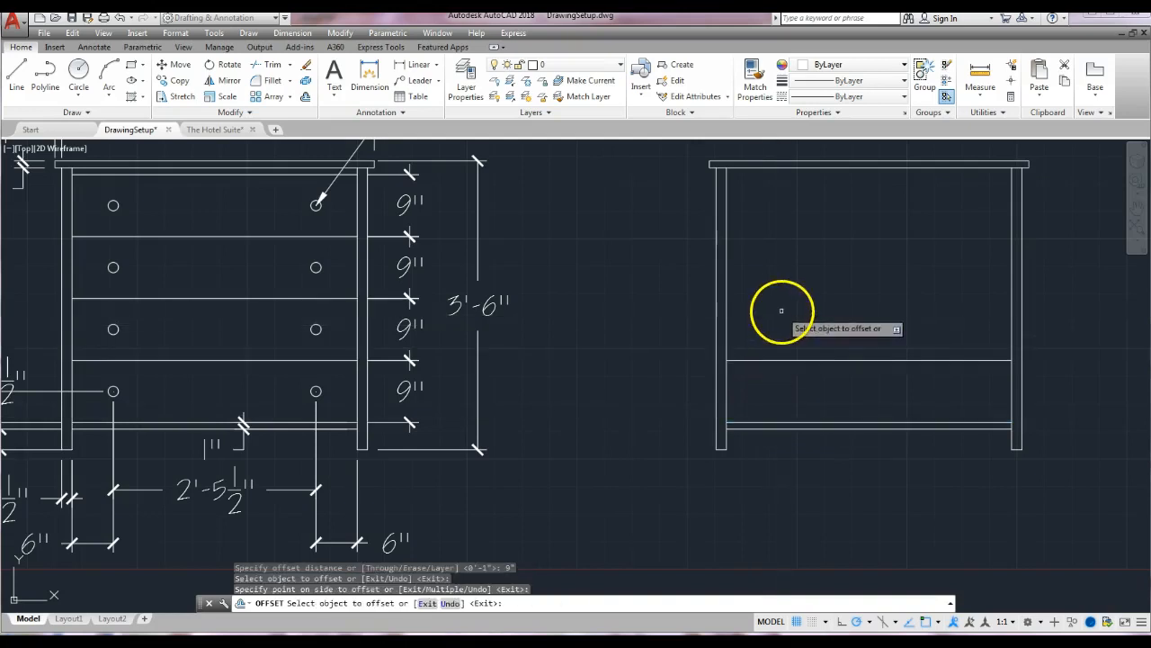
click(785, 360)
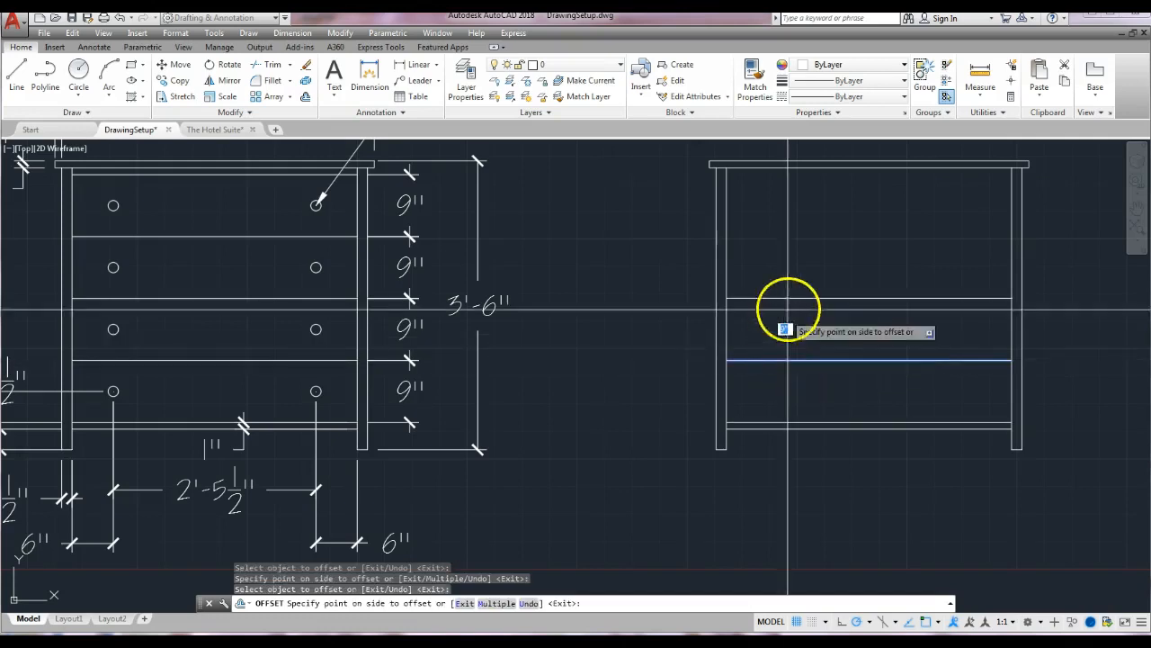
click(807, 239)
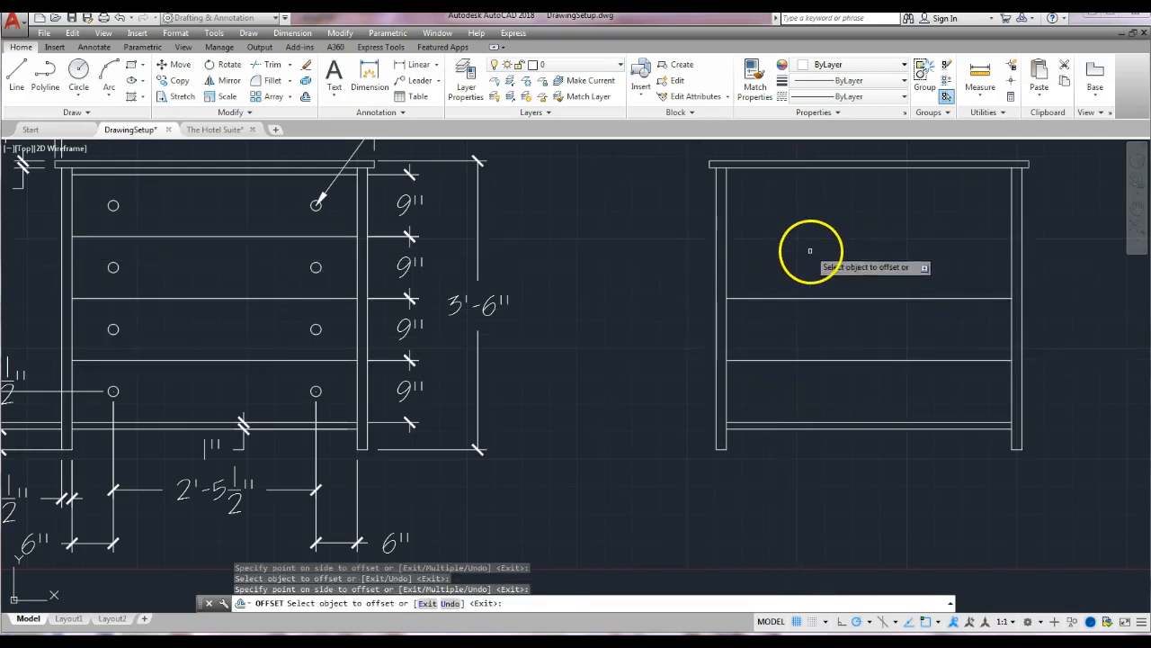
click(821, 297)
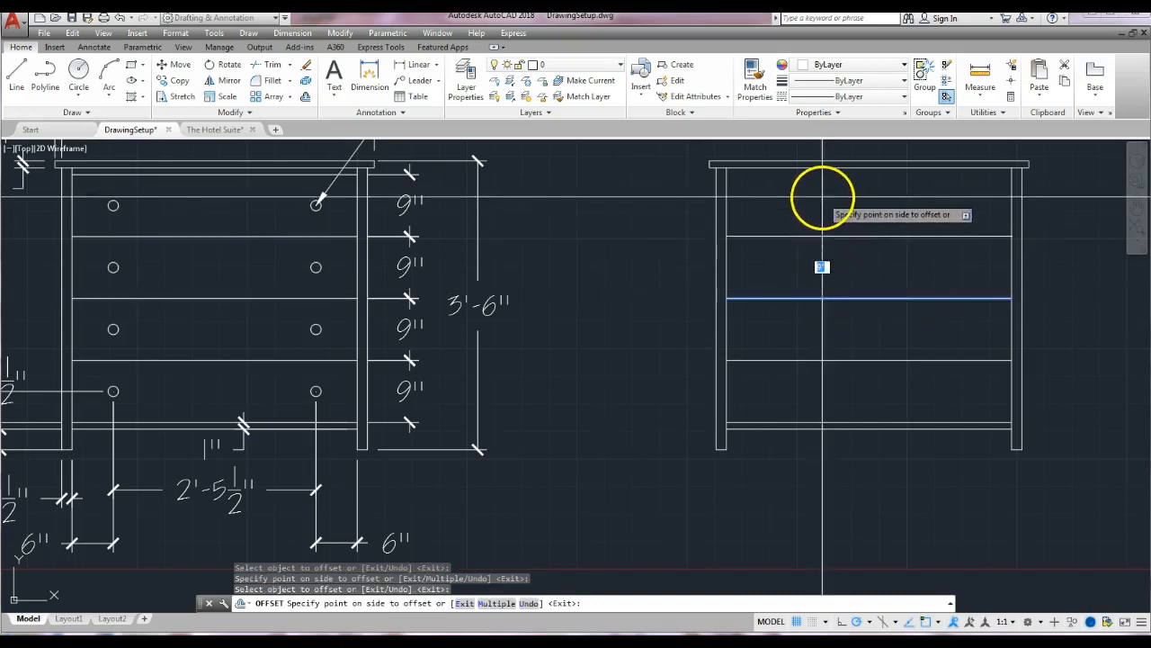
click(815, 202)
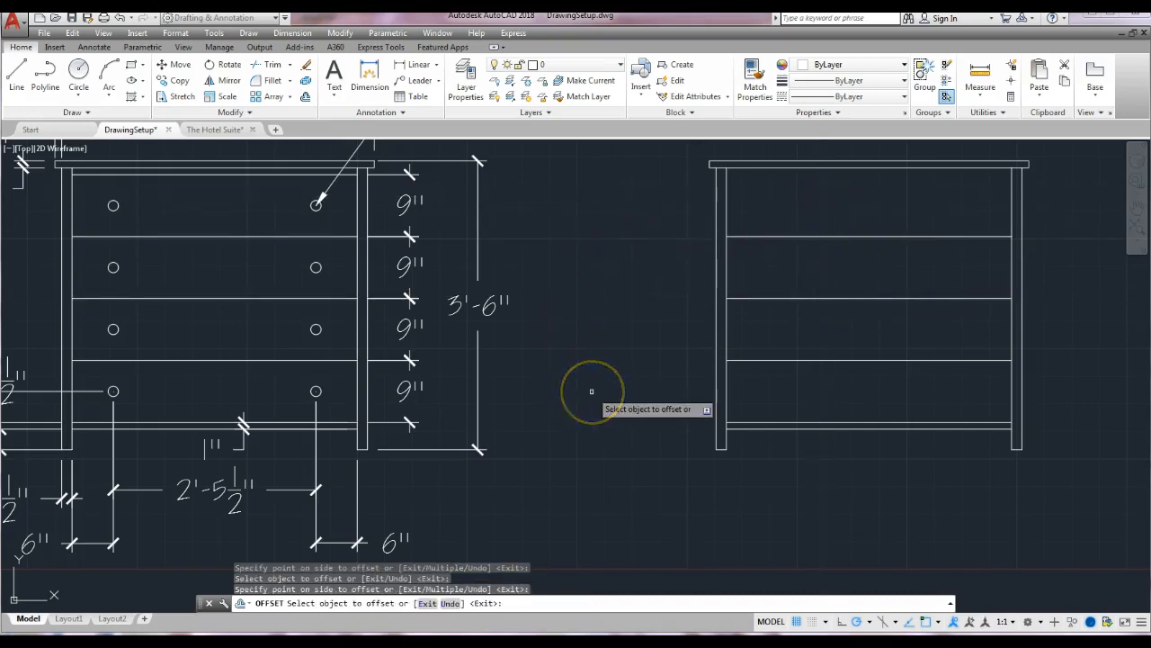
Offset the highest drawer division line 9" upward to form the top drawer's upper edge
scroll(591, 392, down, 2)
middle_drag(591, 391, 652, 386)
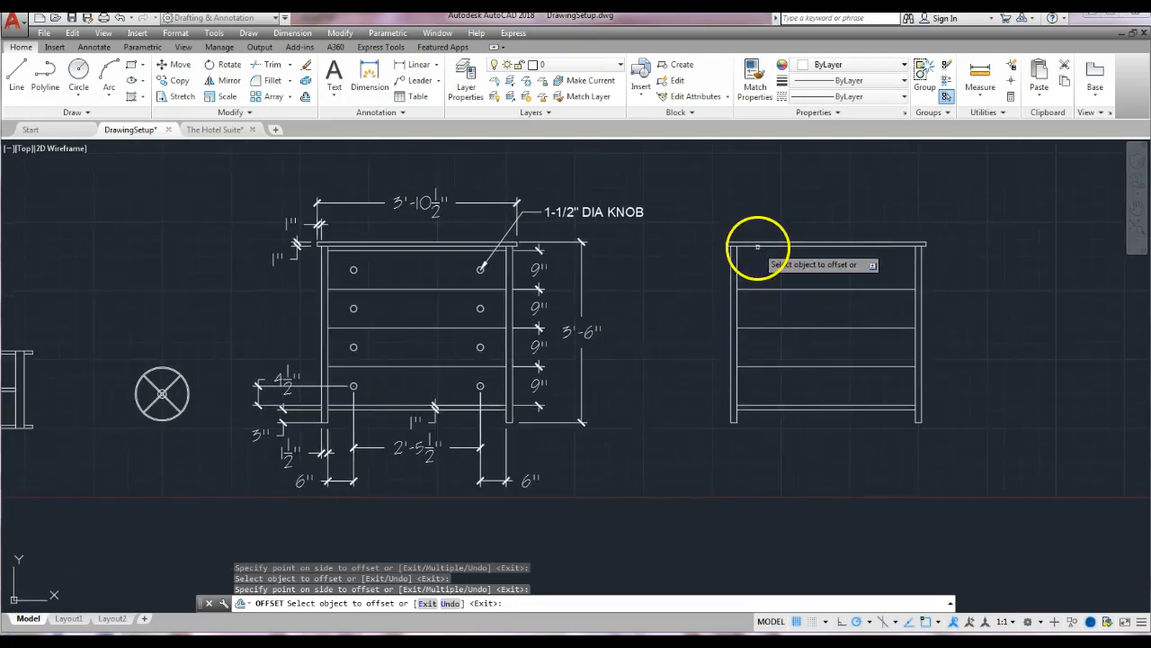
scroll(768, 284, up, 4)
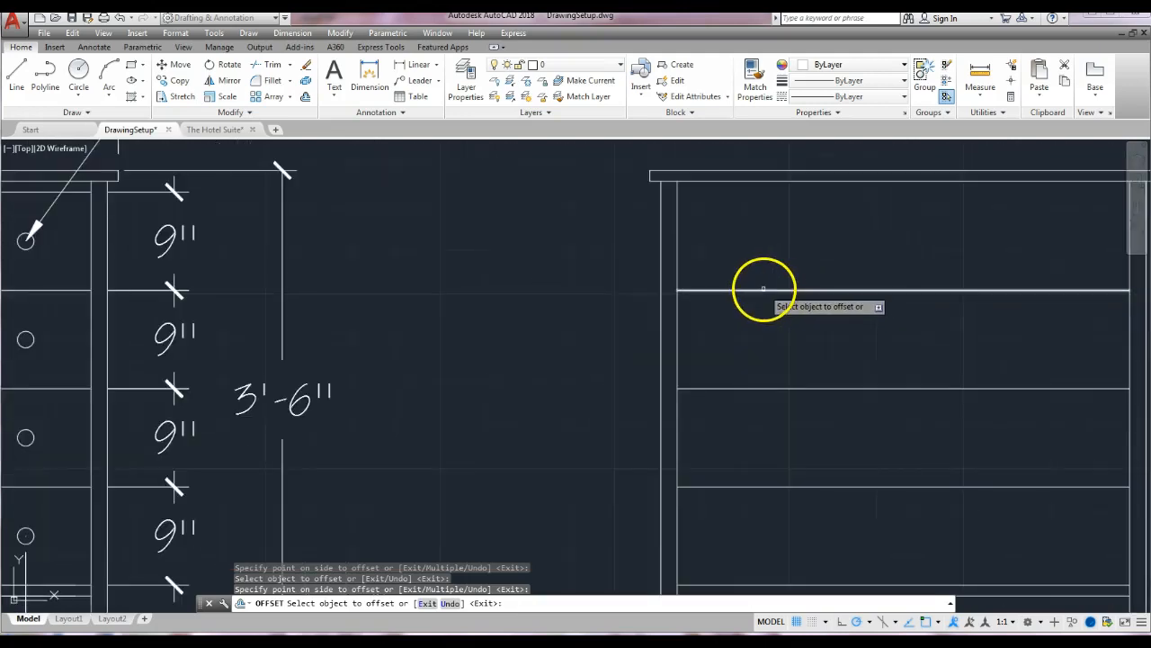
scroll(763, 290, down, 2)
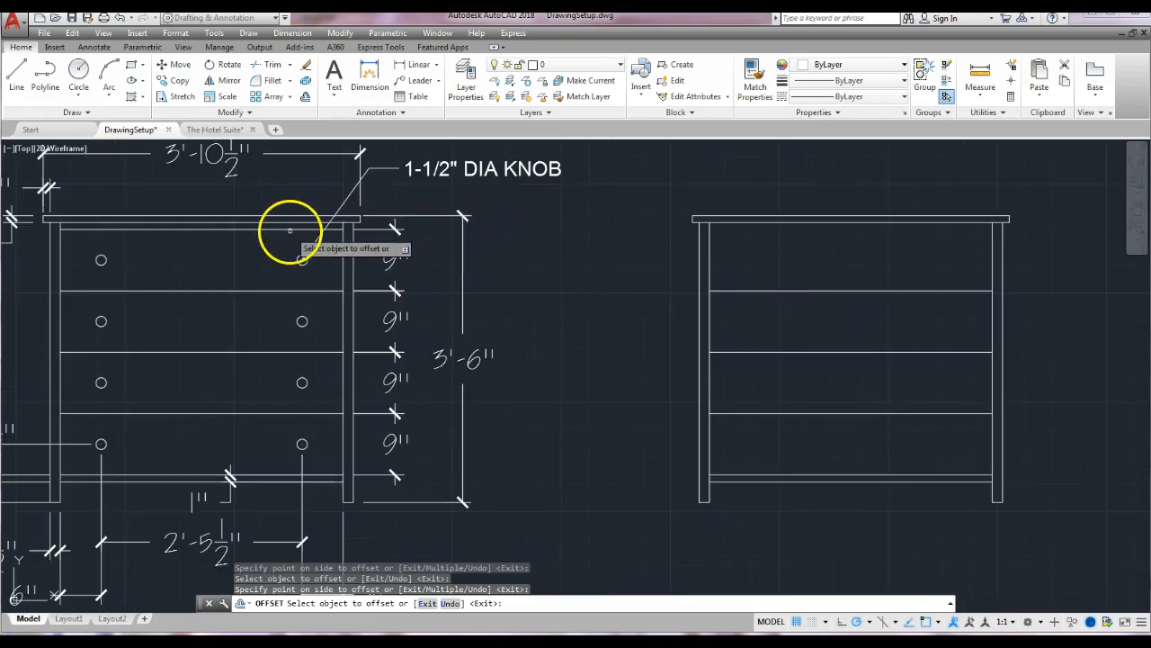
click(821, 290)
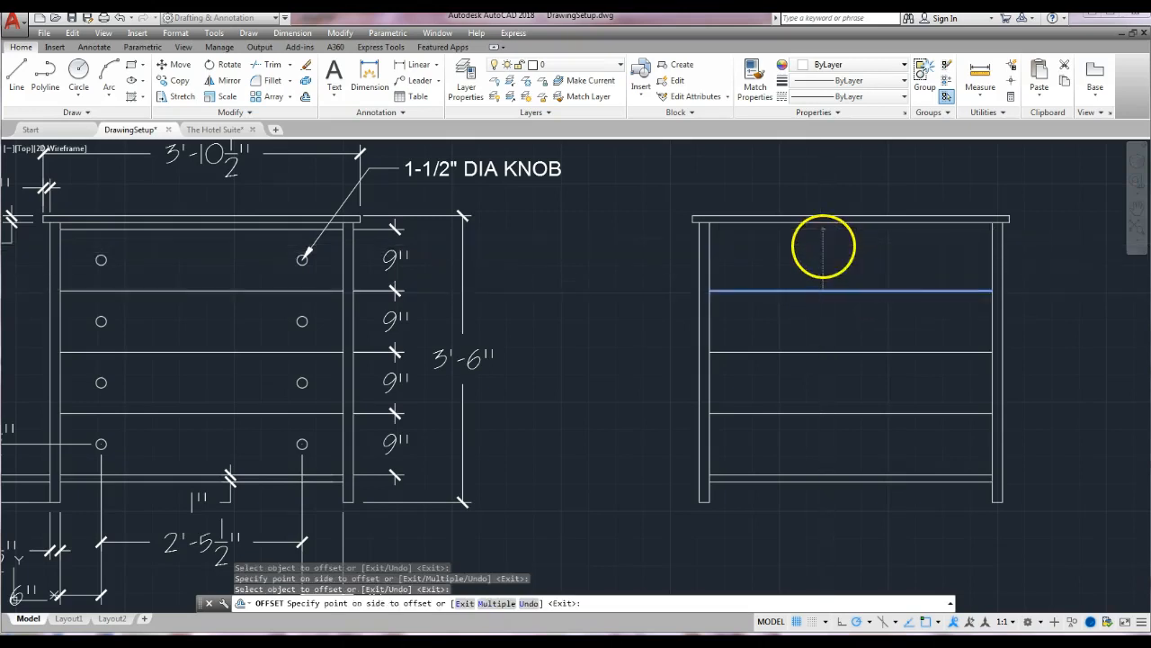
click(751, 188)
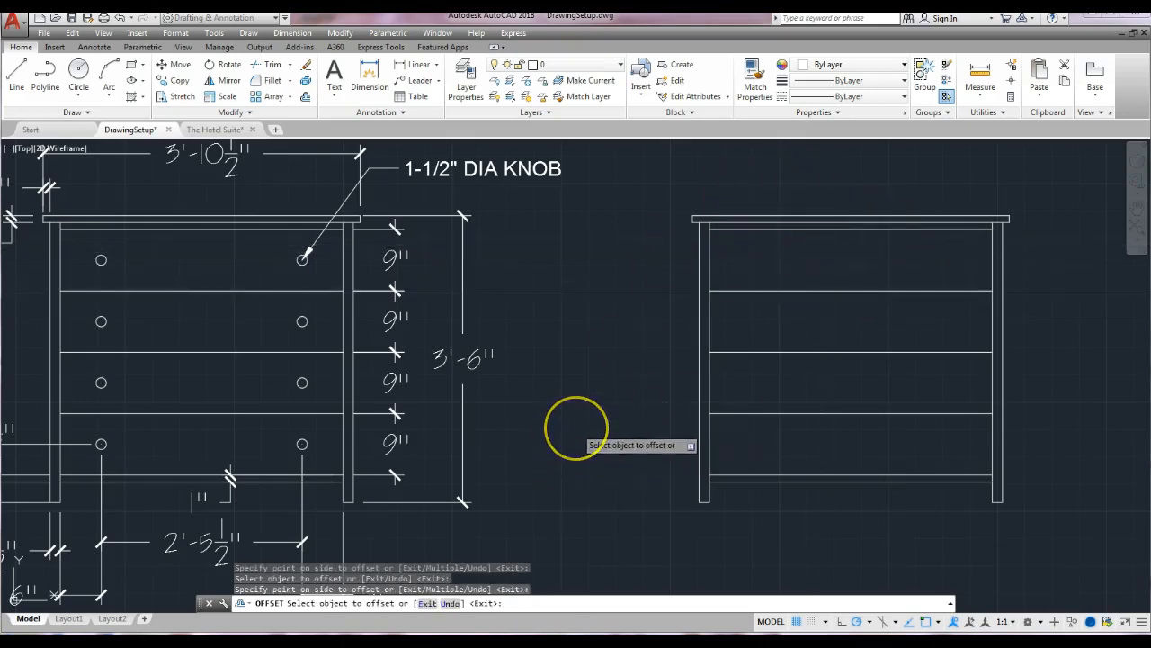
key(Return)
key(Escape)
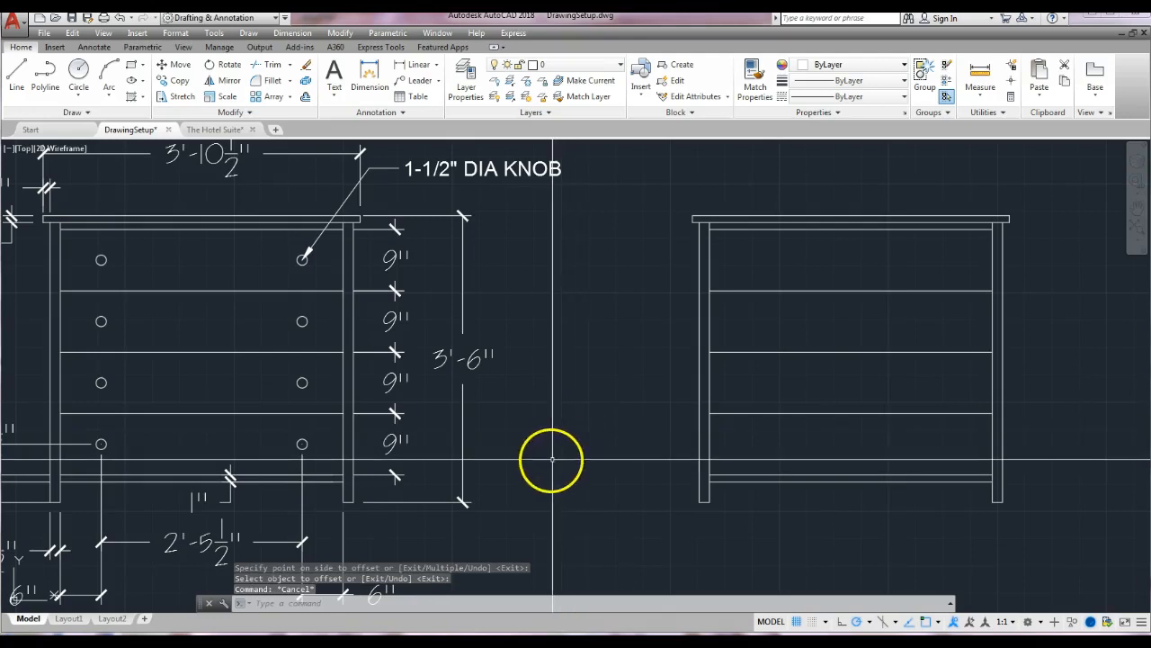
Draw horizontal construction lines through the corner where the bottom rail's upper line meets the left leg, and 4.5" above it
scroll(568, 442, down, 4)
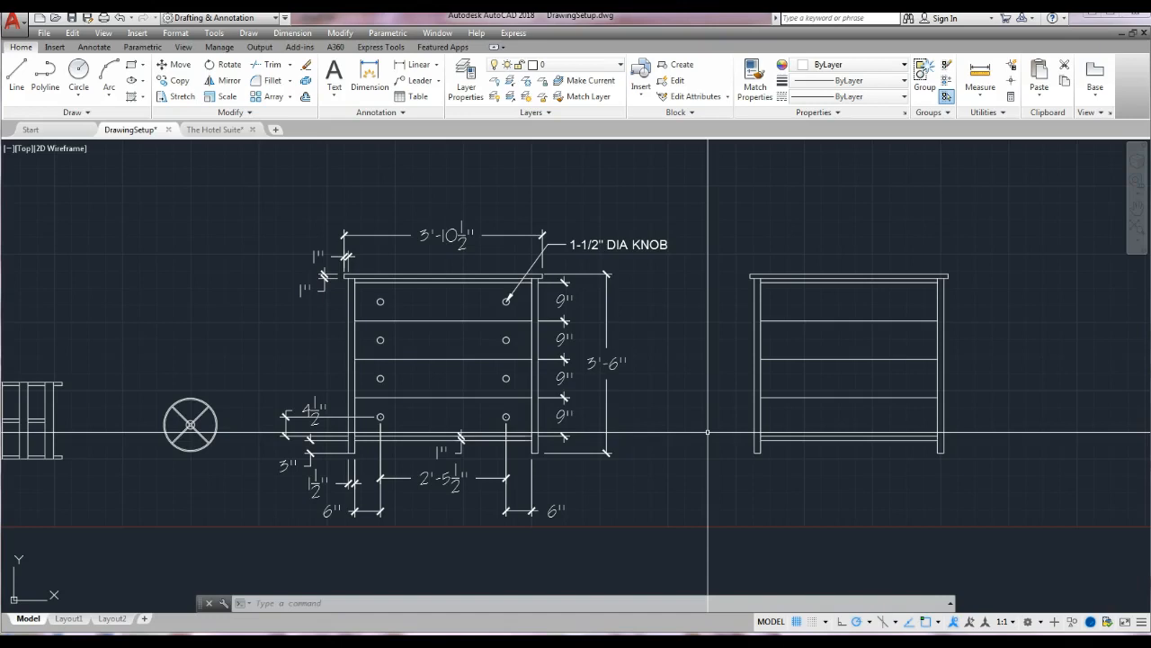
click(88, 114)
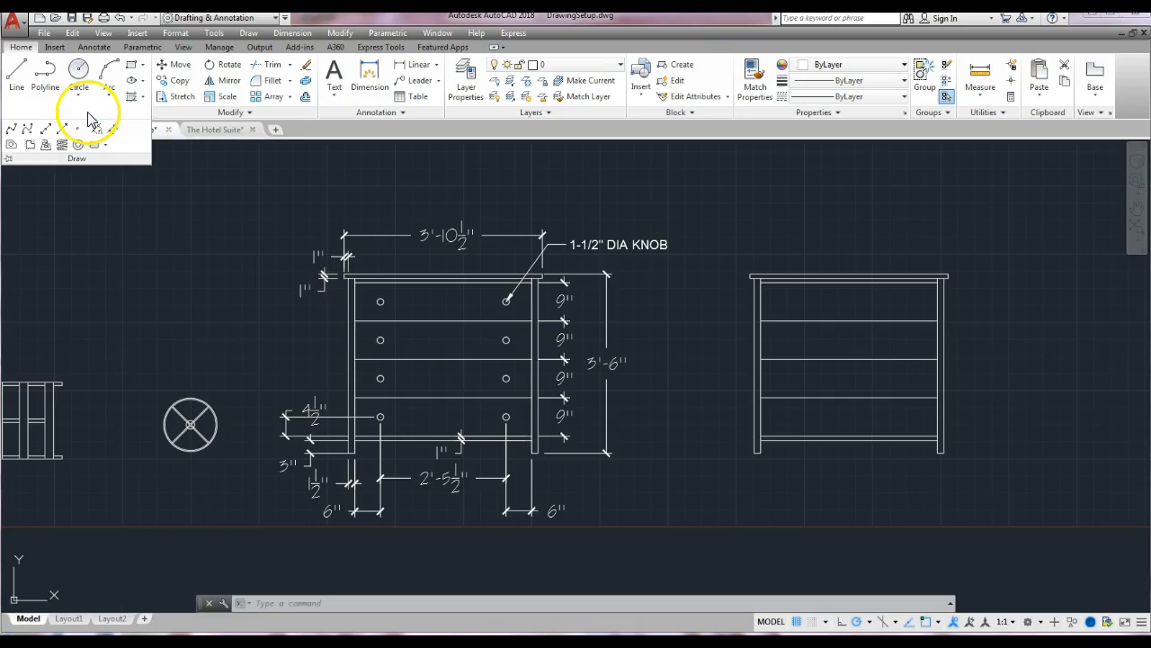
click(47, 131)
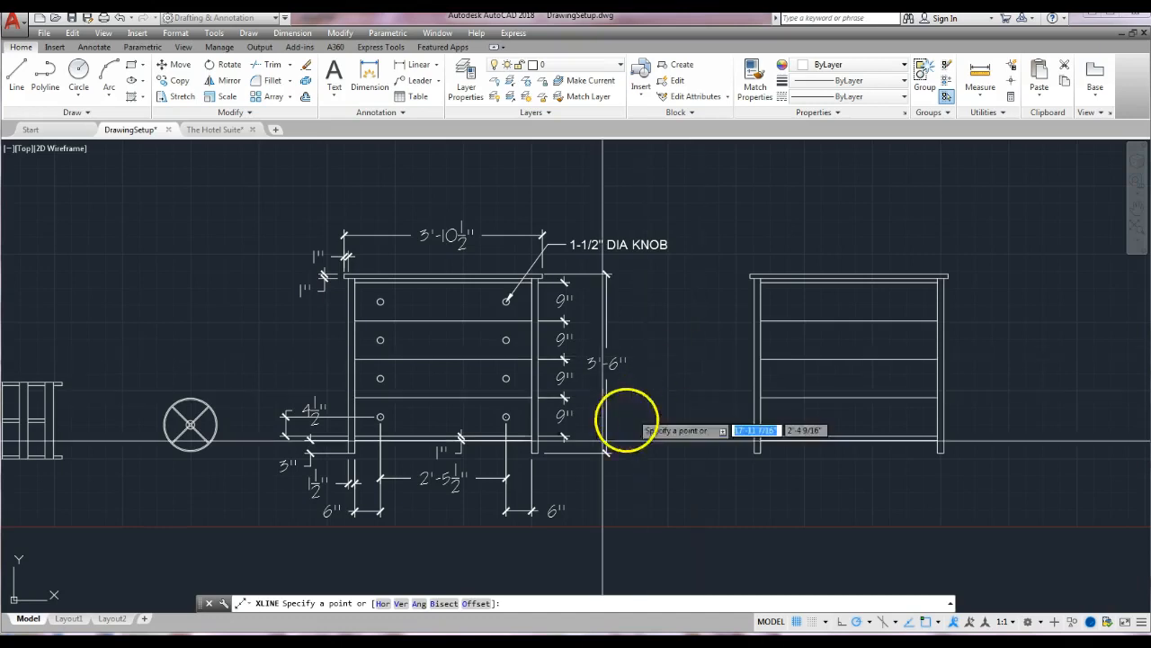
click(383, 604)
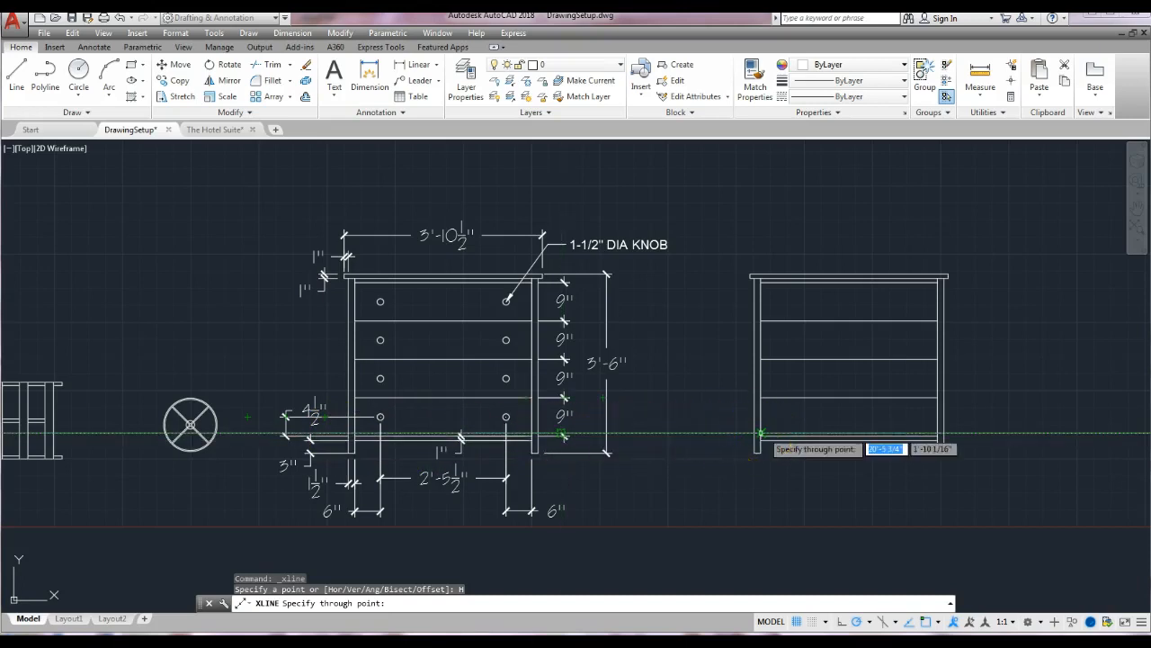
scroll(760, 433, up, 5)
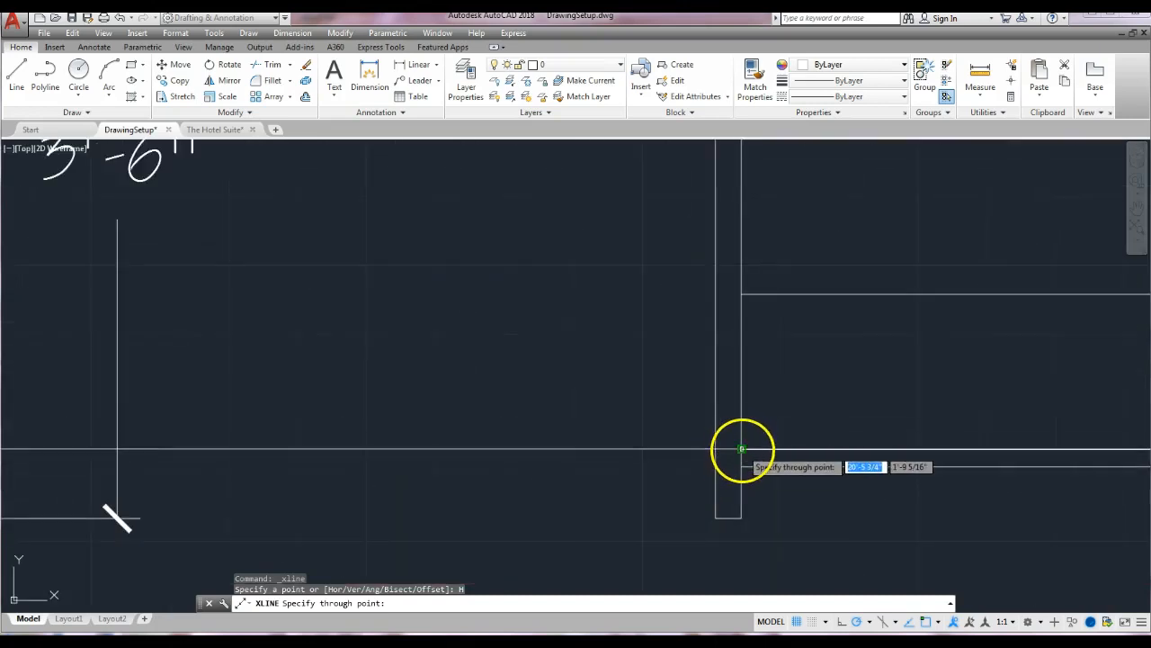
click(742, 447)
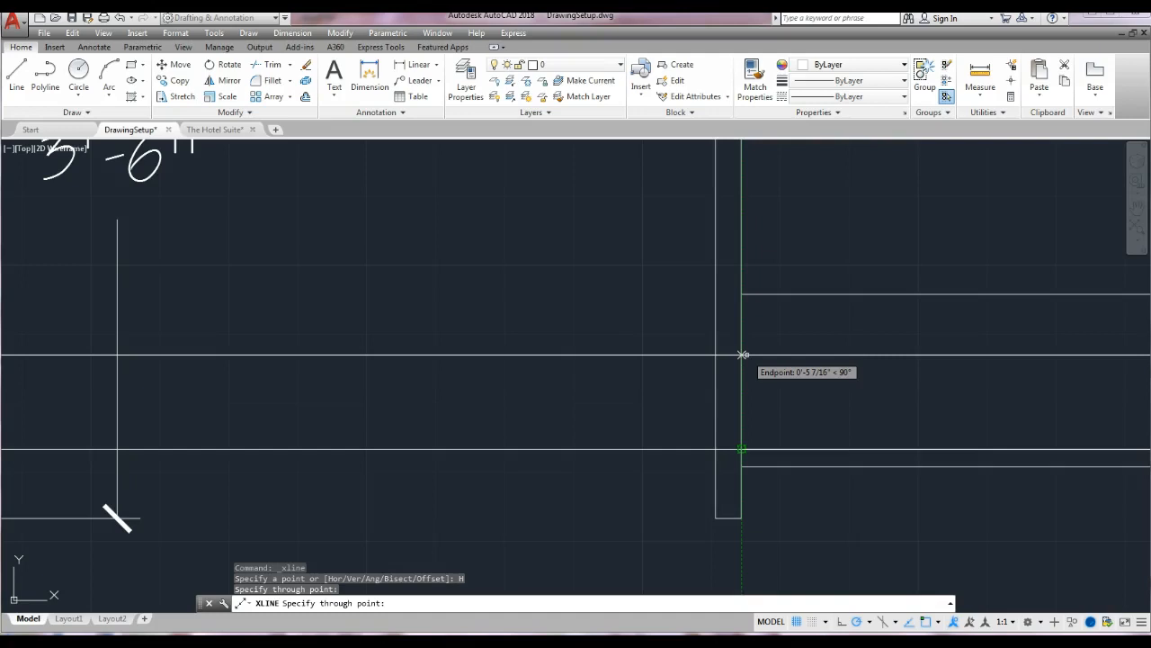
text(.5)
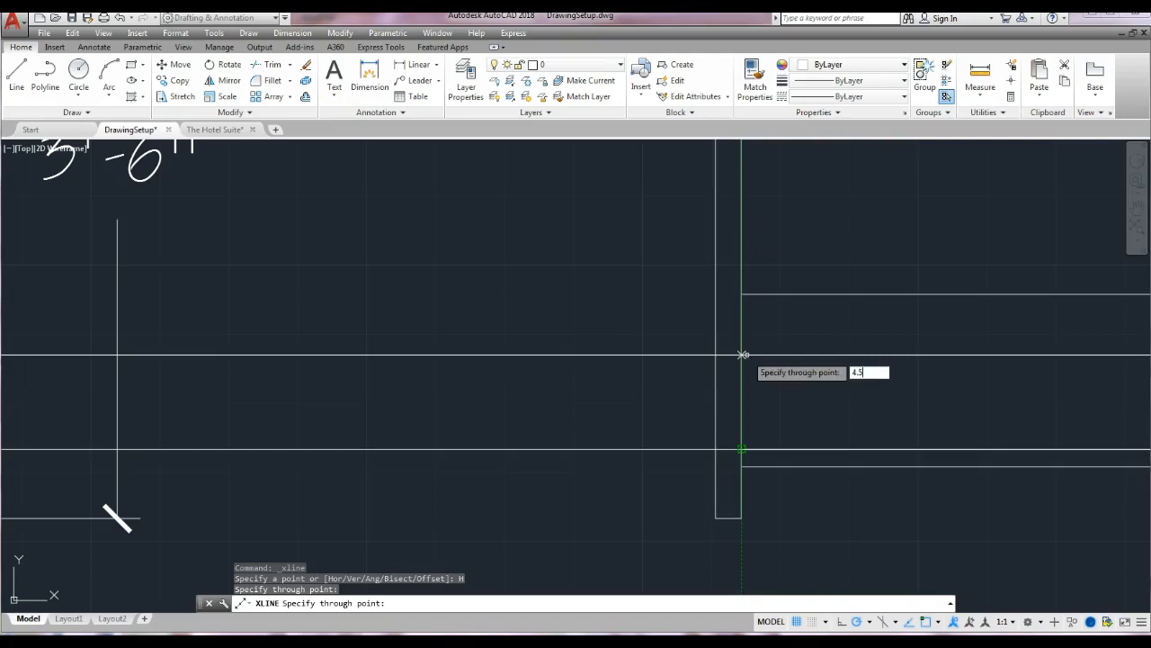
key(Return)
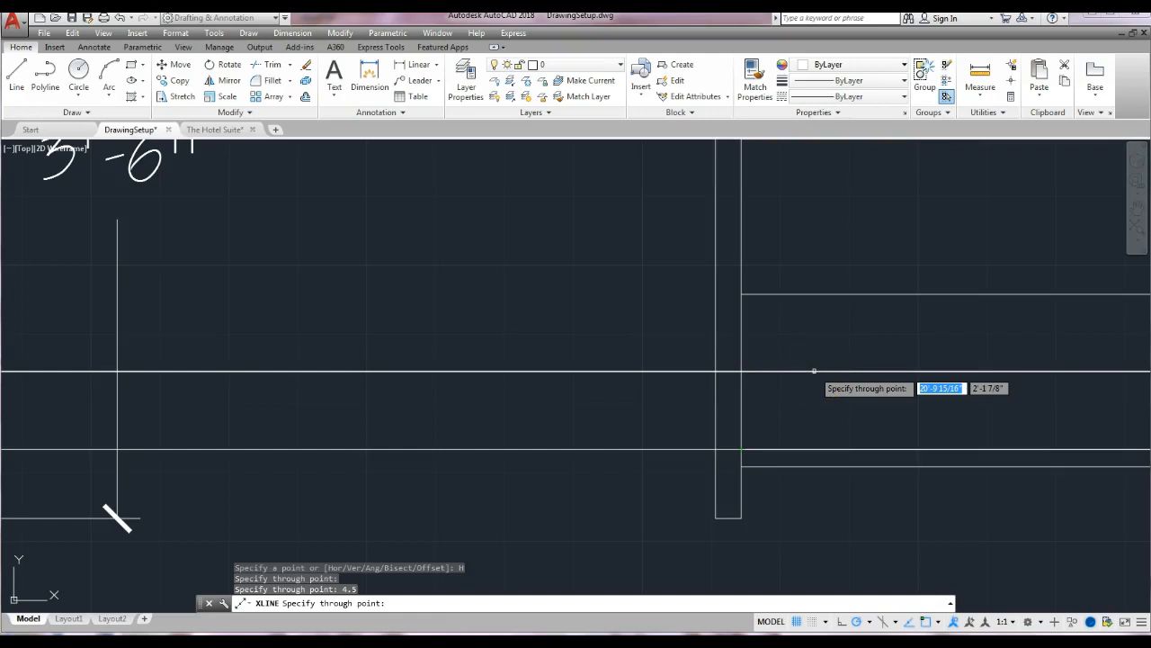
Try to add another horizontal construction line 9" above the drawer-centre line
scroll(689, 342, down, 4)
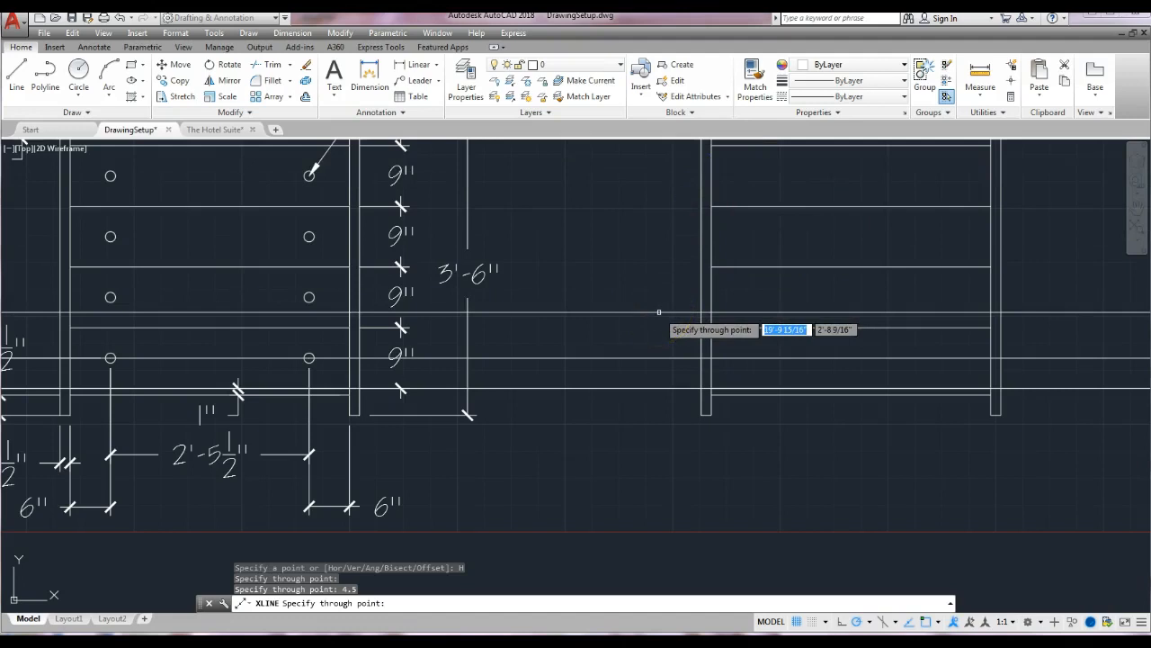
key(Return)
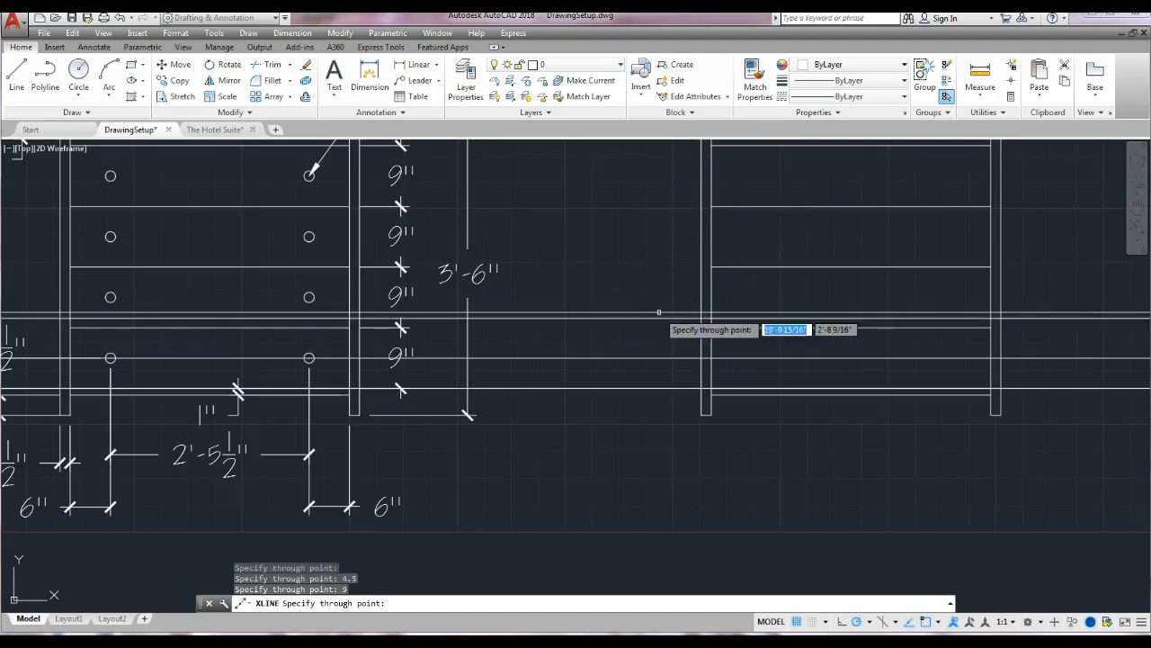
key(Escape)
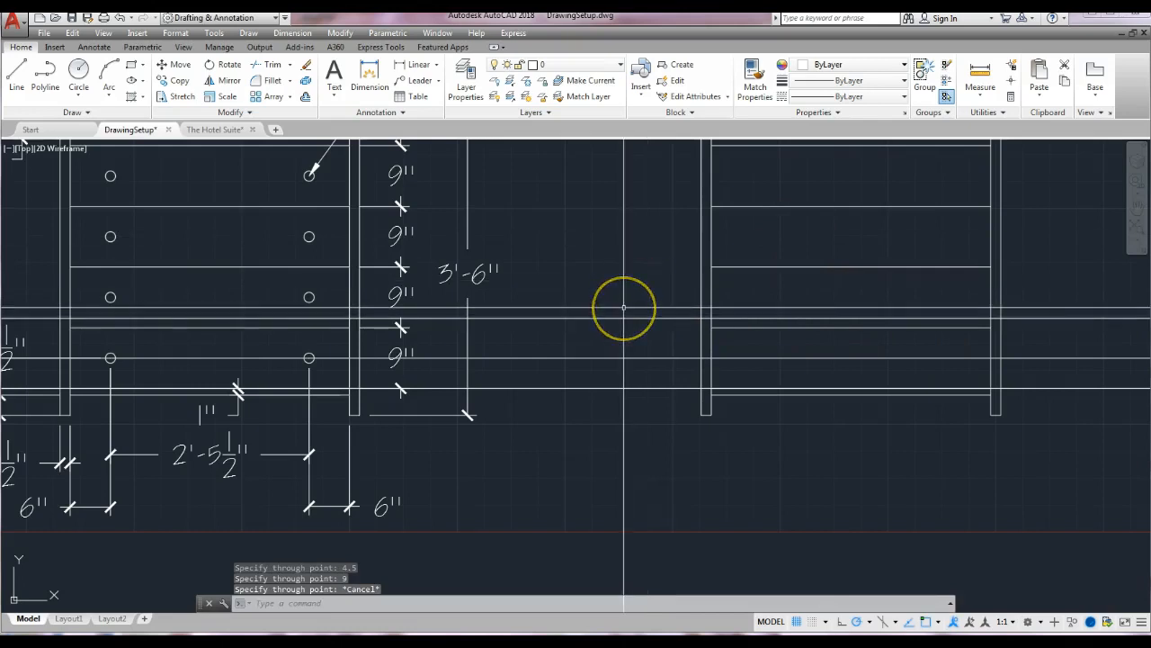
Undo the horizontal construction lines and redo them
click(623, 307)
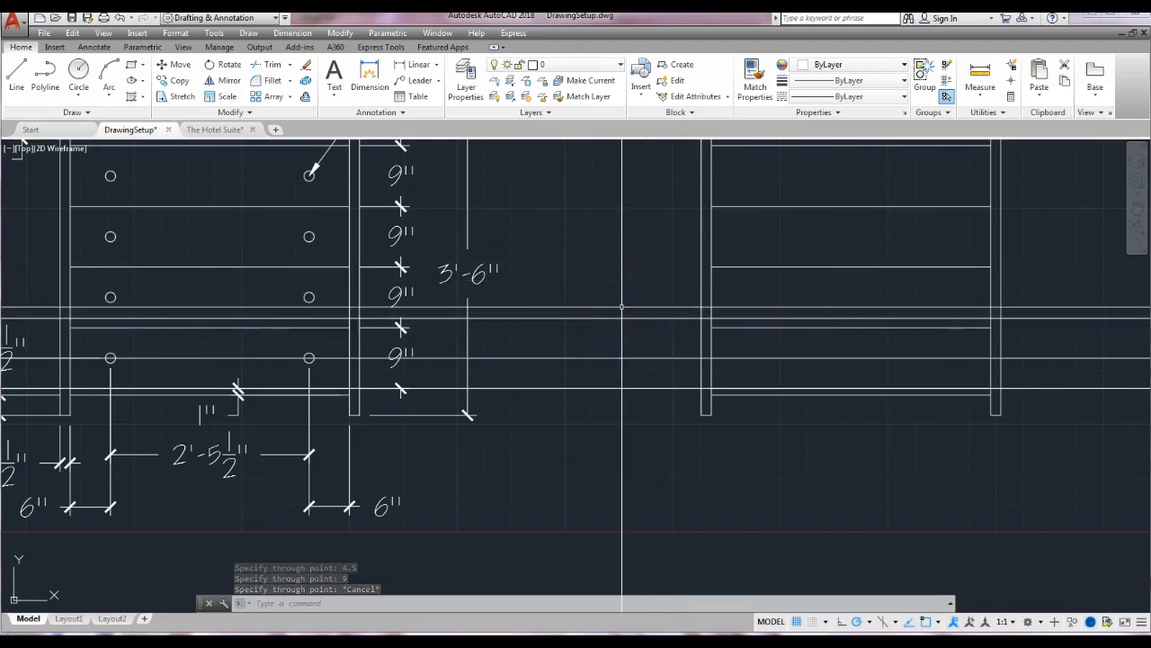
key(ctrl+z)
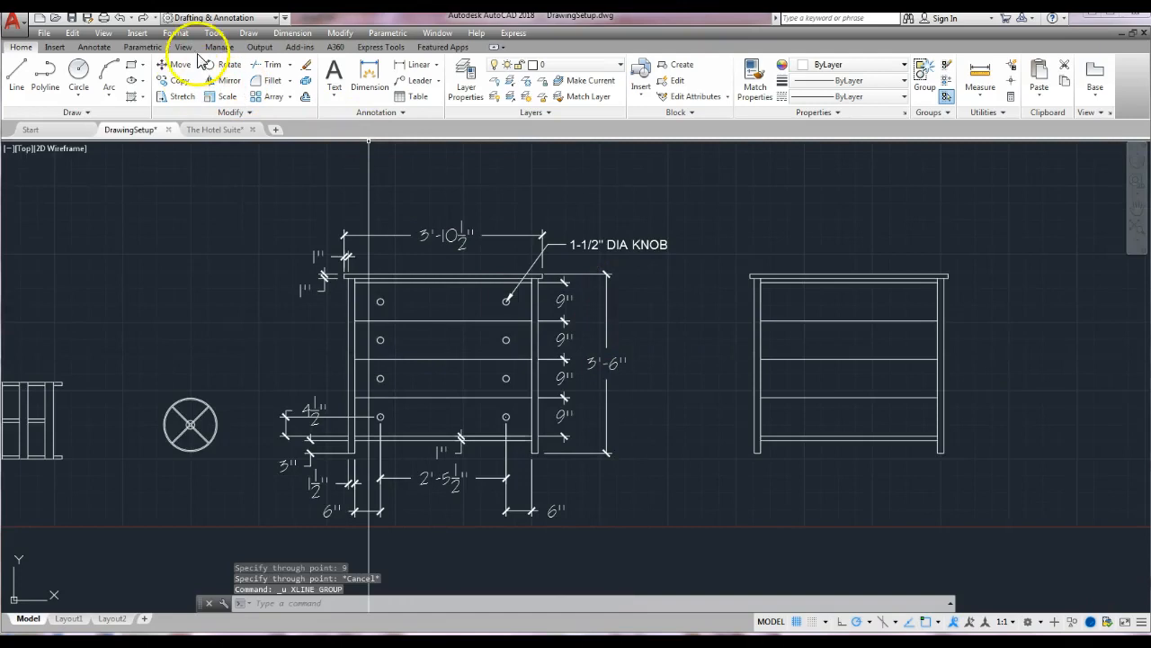
click(140, 17)
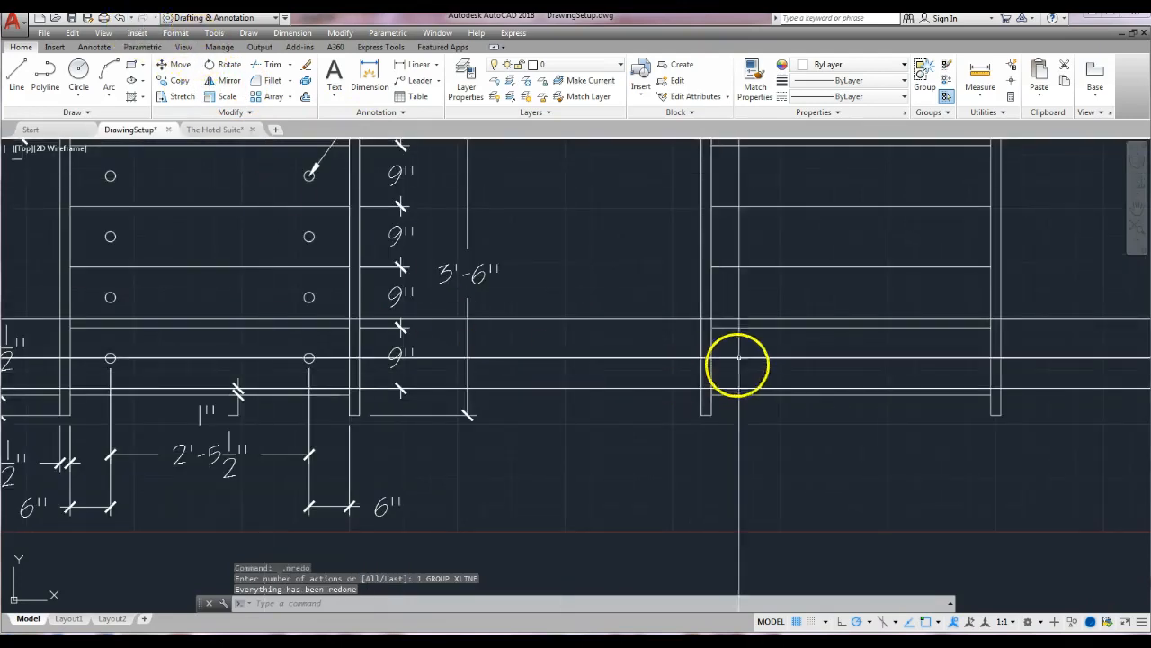
key(Return)
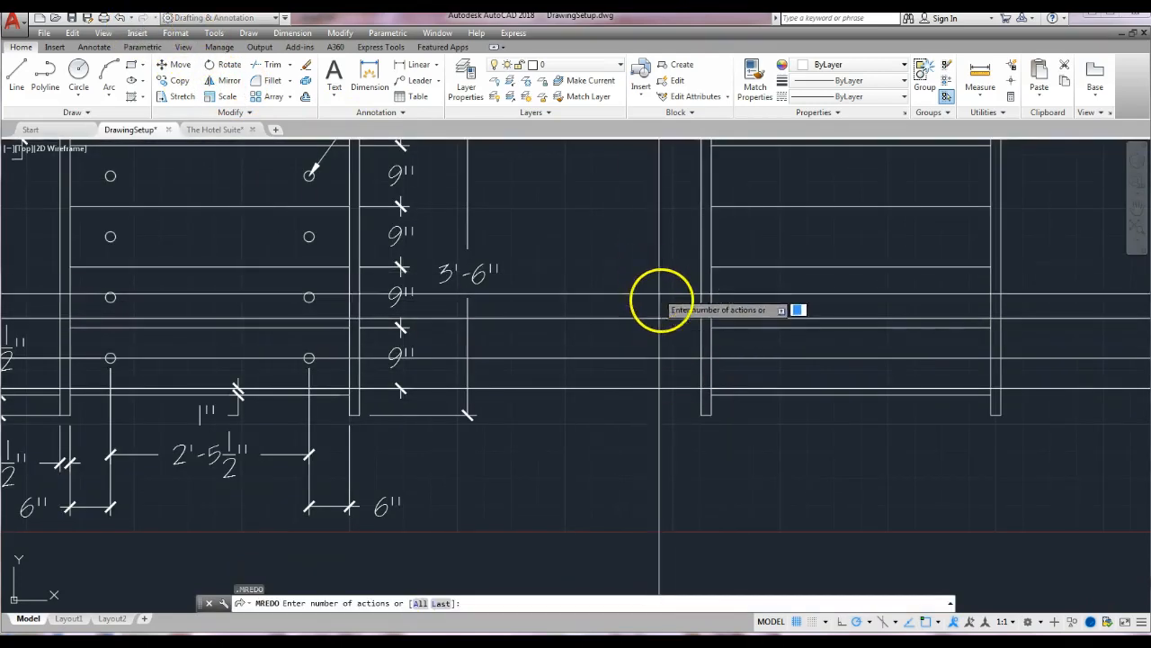
key(Return)
key(Return)
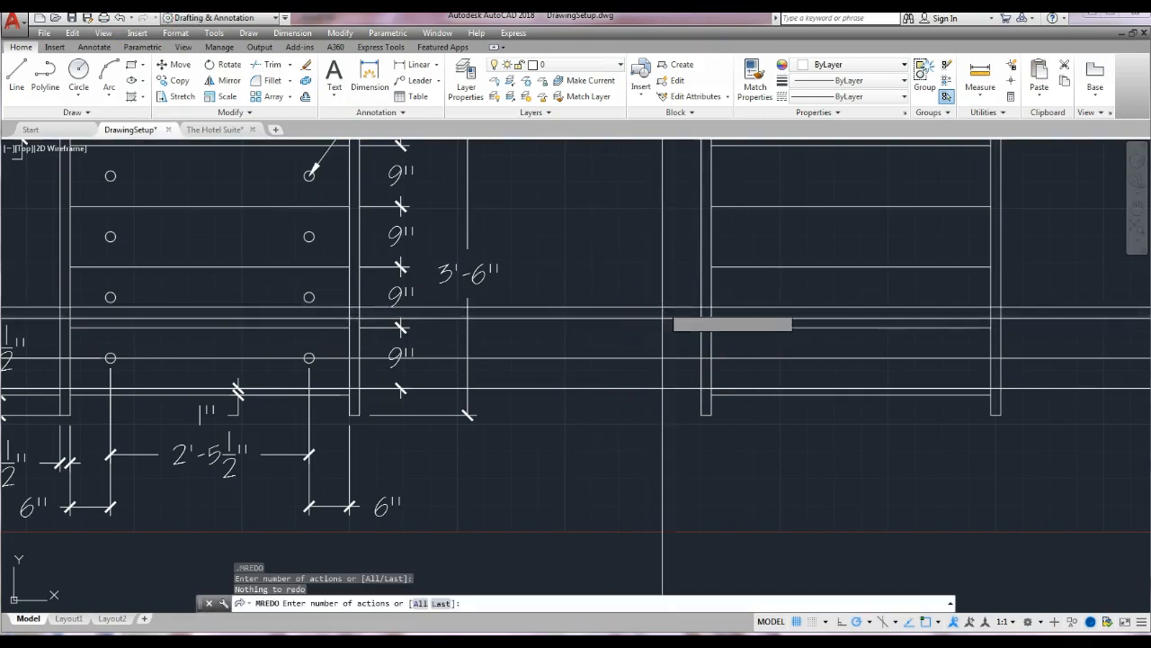
key(Escape)
Erase the misplaced horizontal construction line just above the lowest drawer division
text(e)
key(Return)
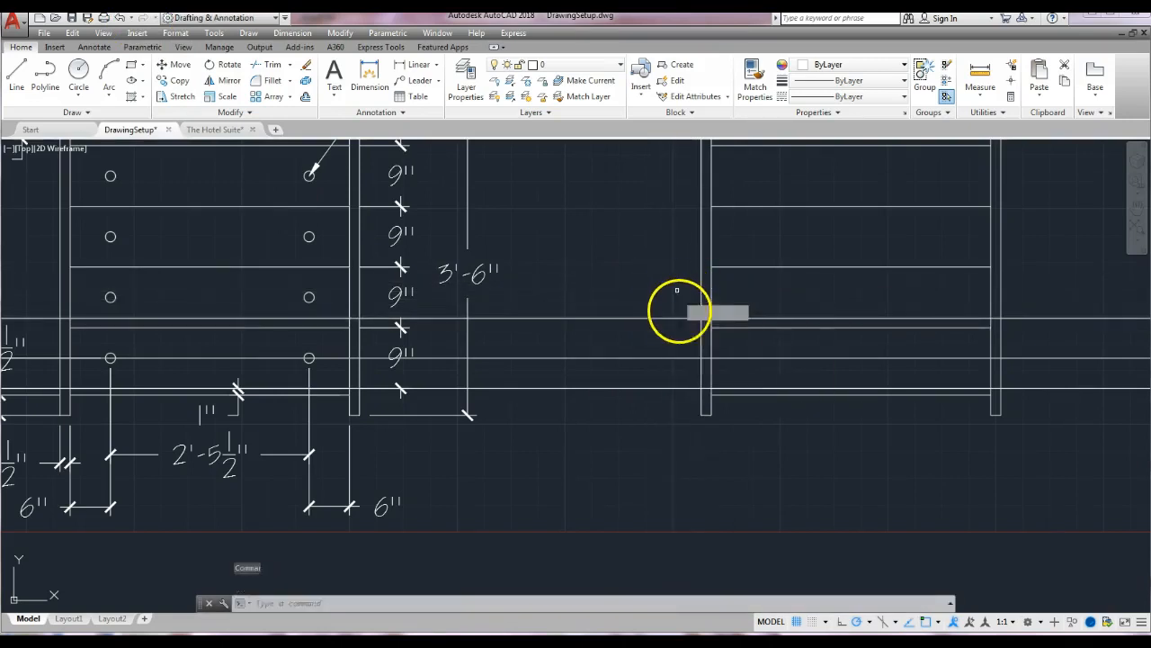
click(671, 317)
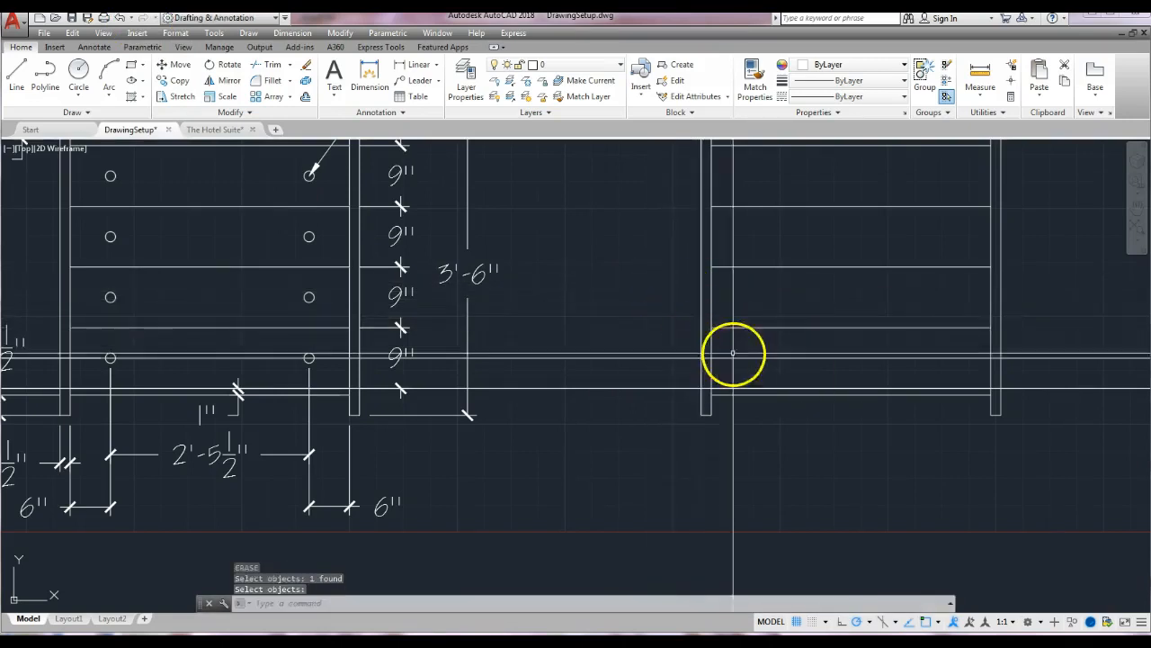
key(Escape)
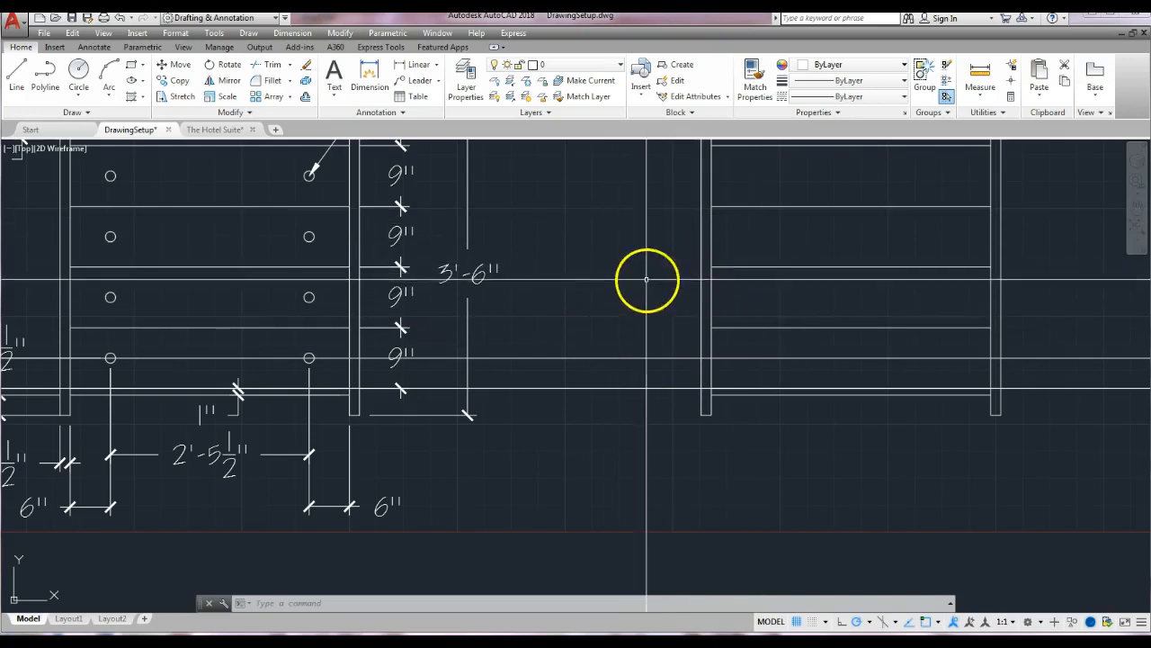
Offset the bottom drawer's centre construction line 9" upward three times in succession to mark the knob heights of the other drawers
text(o)
key(Return)
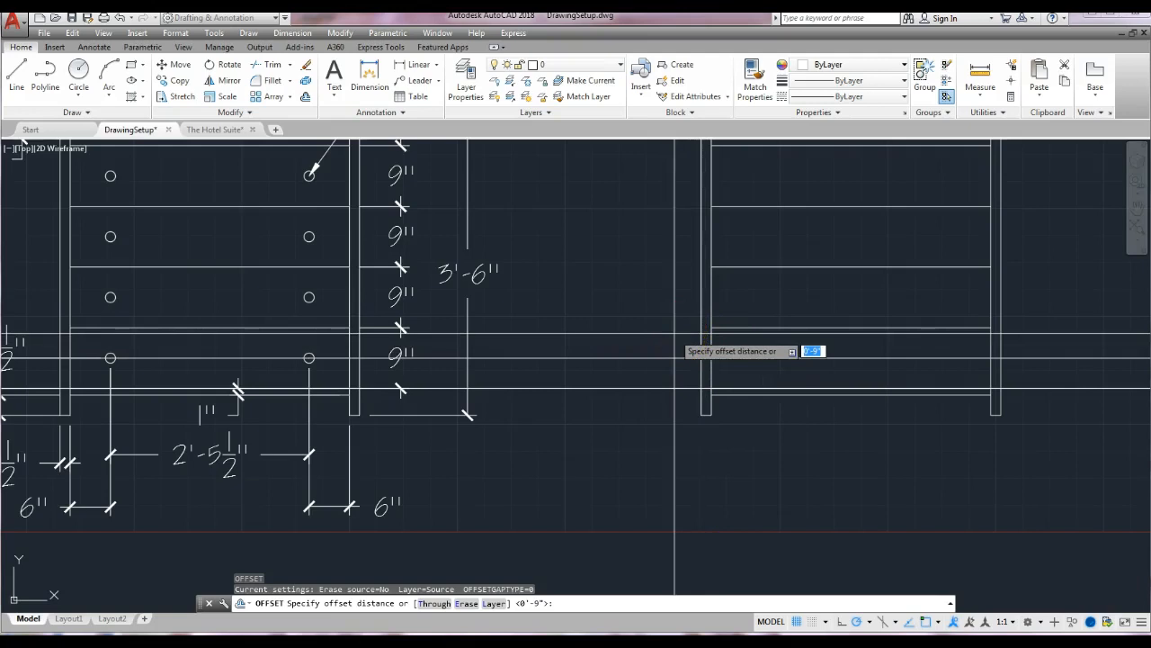
key(Return)
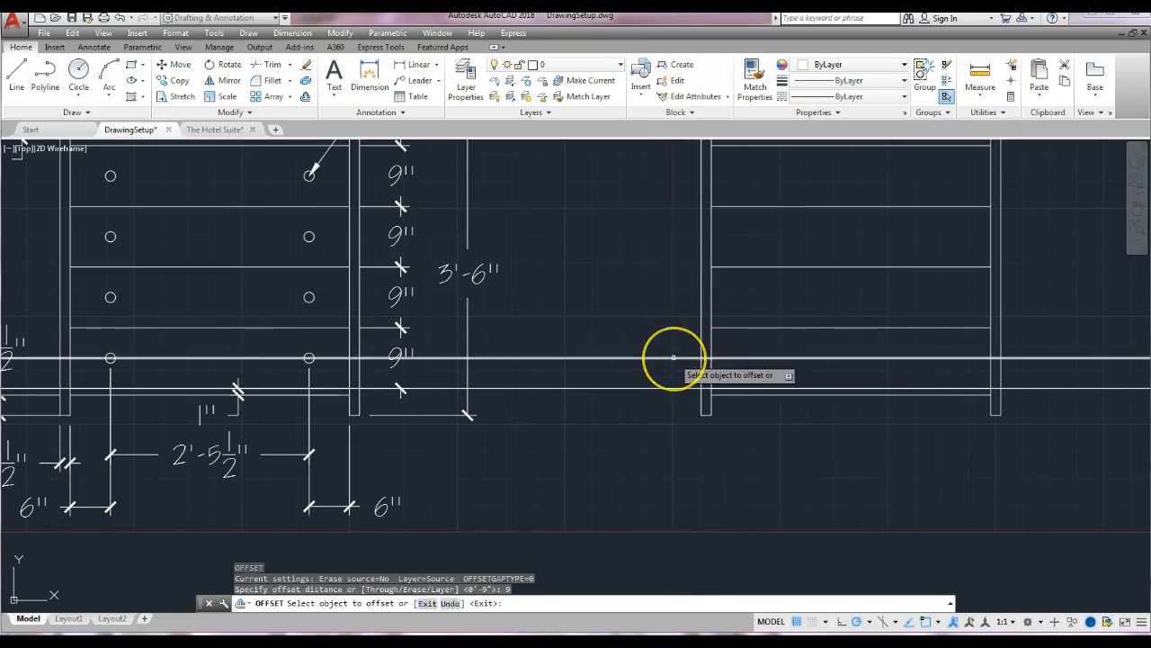
click(673, 357)
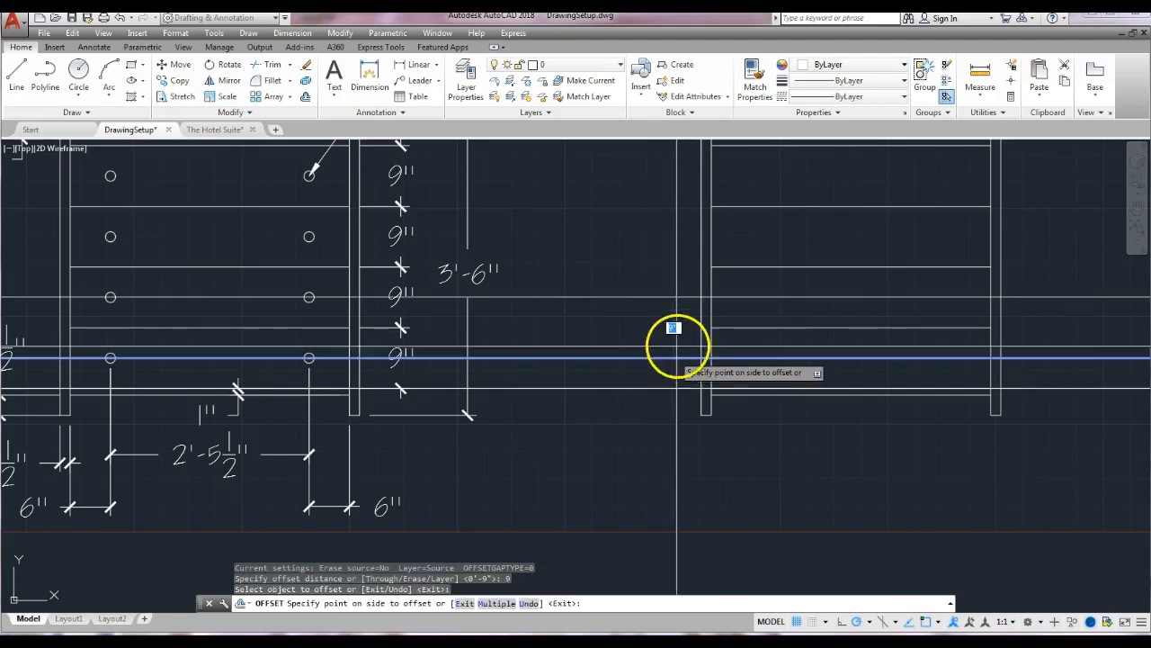
click(676, 286)
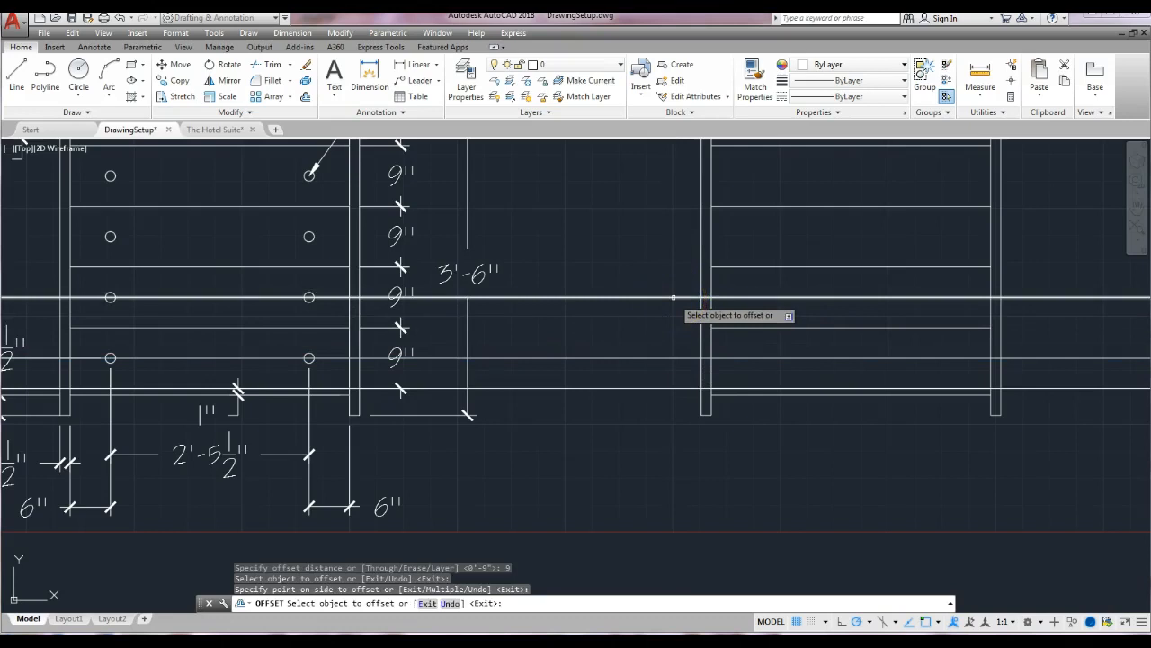
click(674, 296)
click(676, 248)
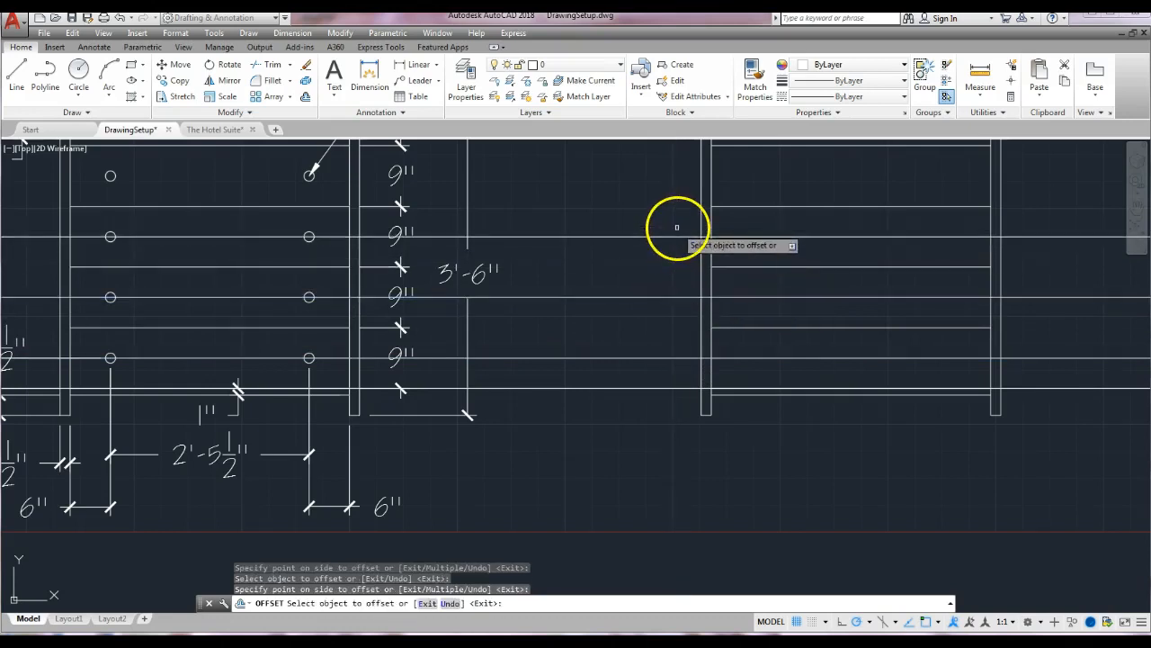
click(674, 237)
click(679, 178)
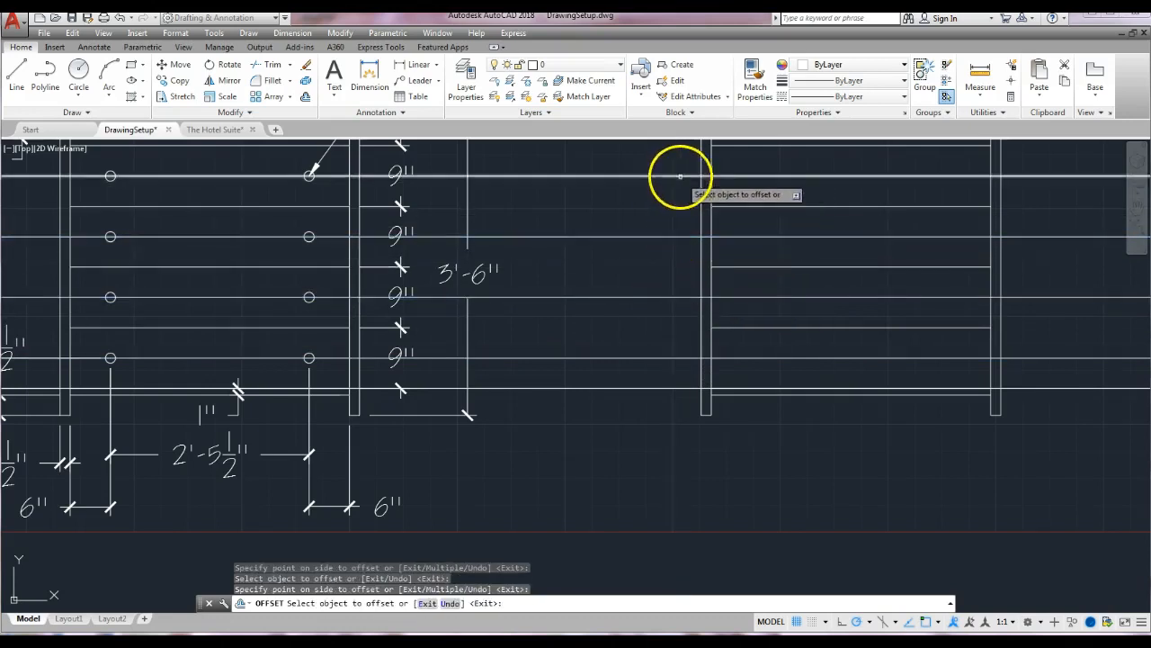
Draw vertical construction lines along the left leg's inner edge and 6" to its right to locate the left knobs
scroll(779, 266, down, 2)
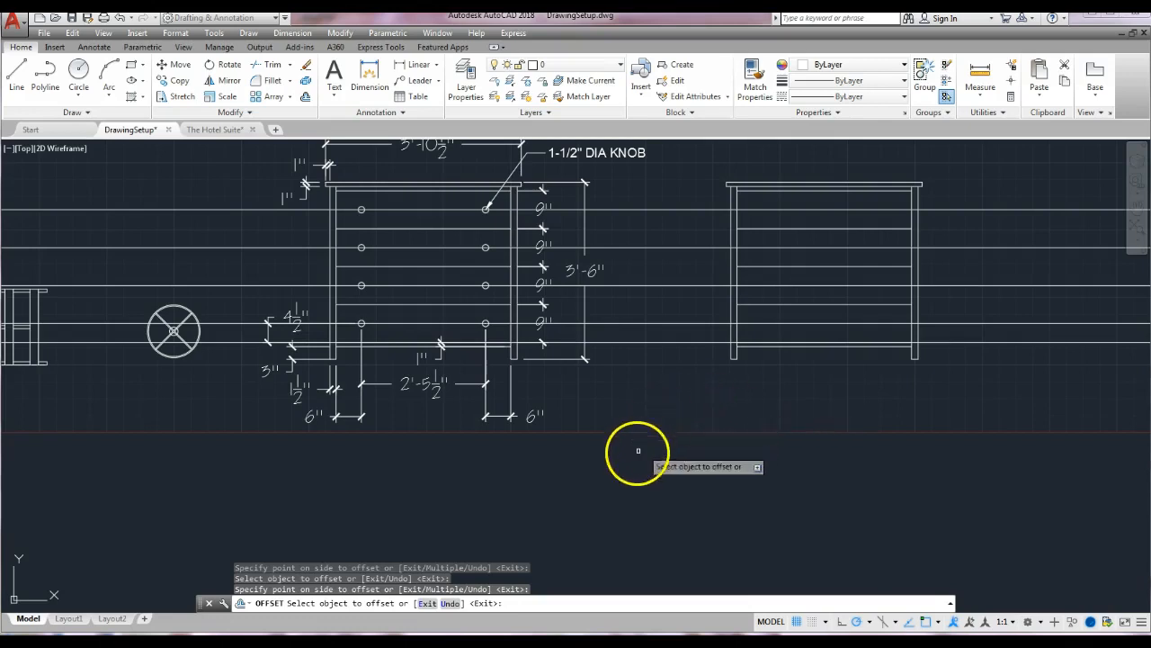
click(77, 112)
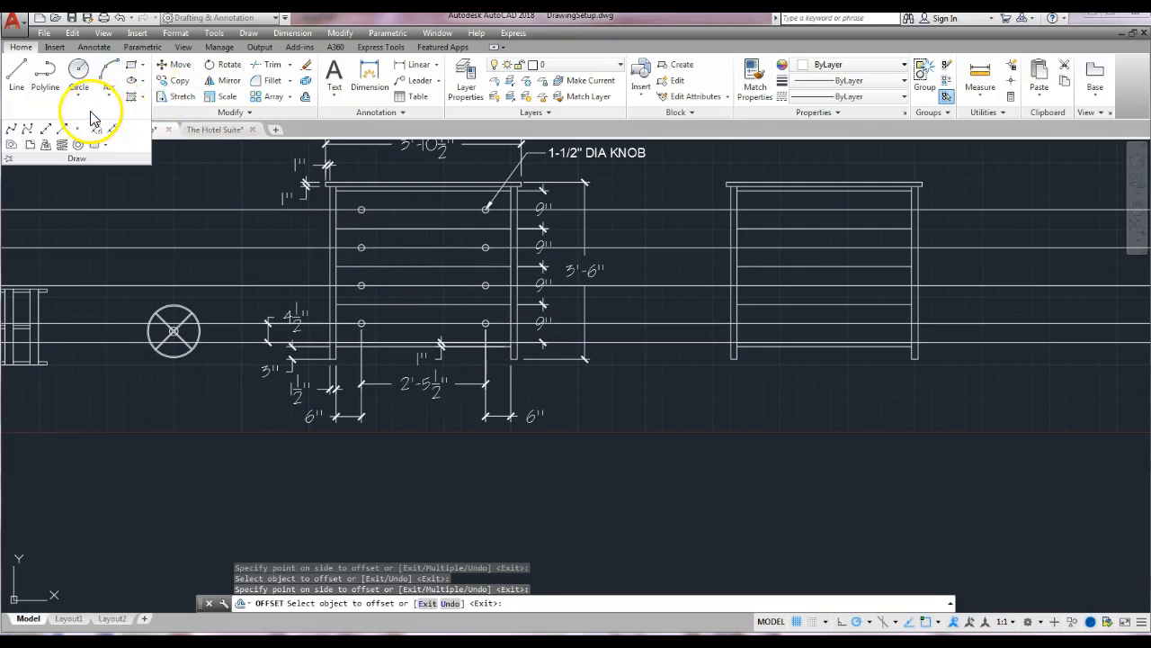
click(45, 131)
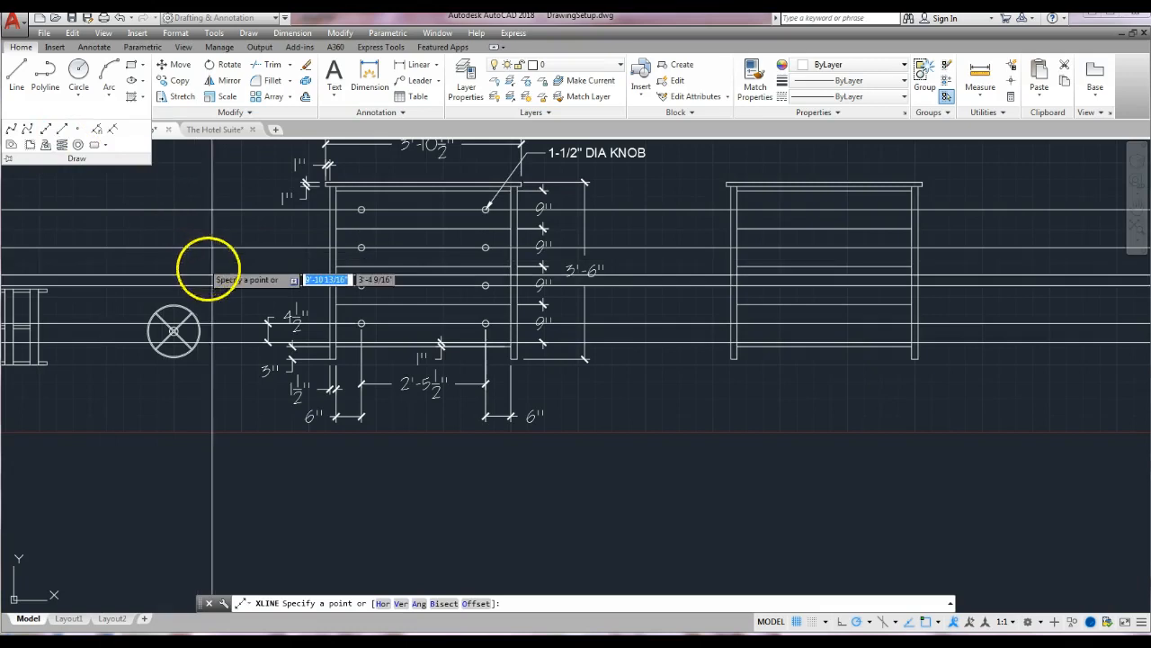
click(406, 609)
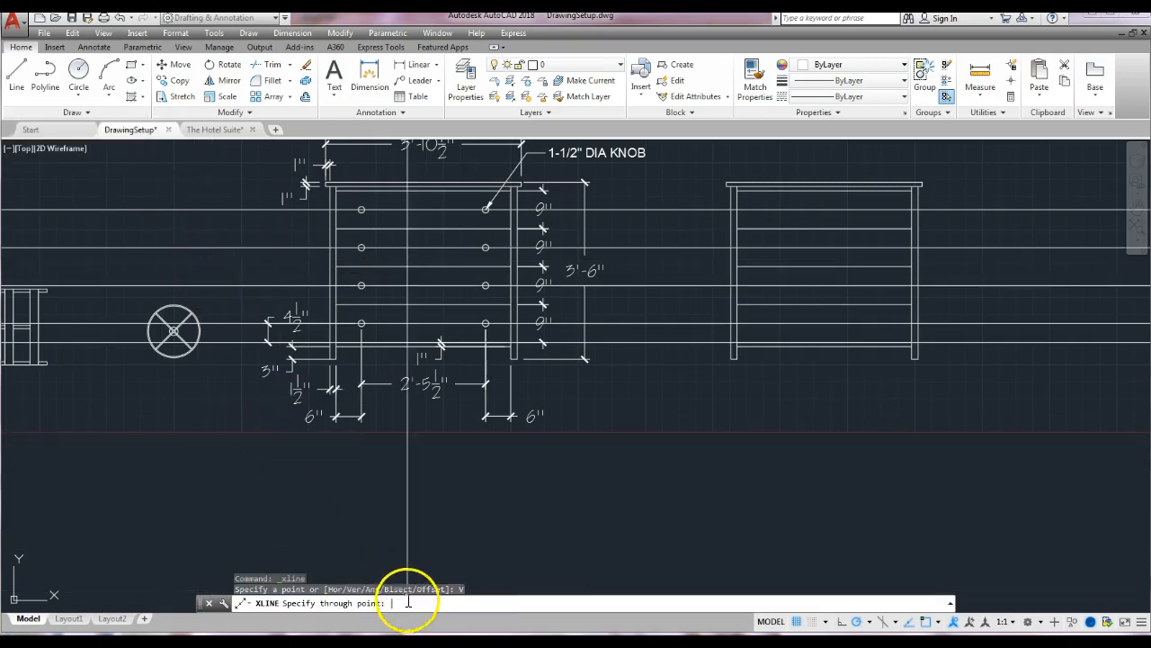
scroll(727, 331, up, 4)
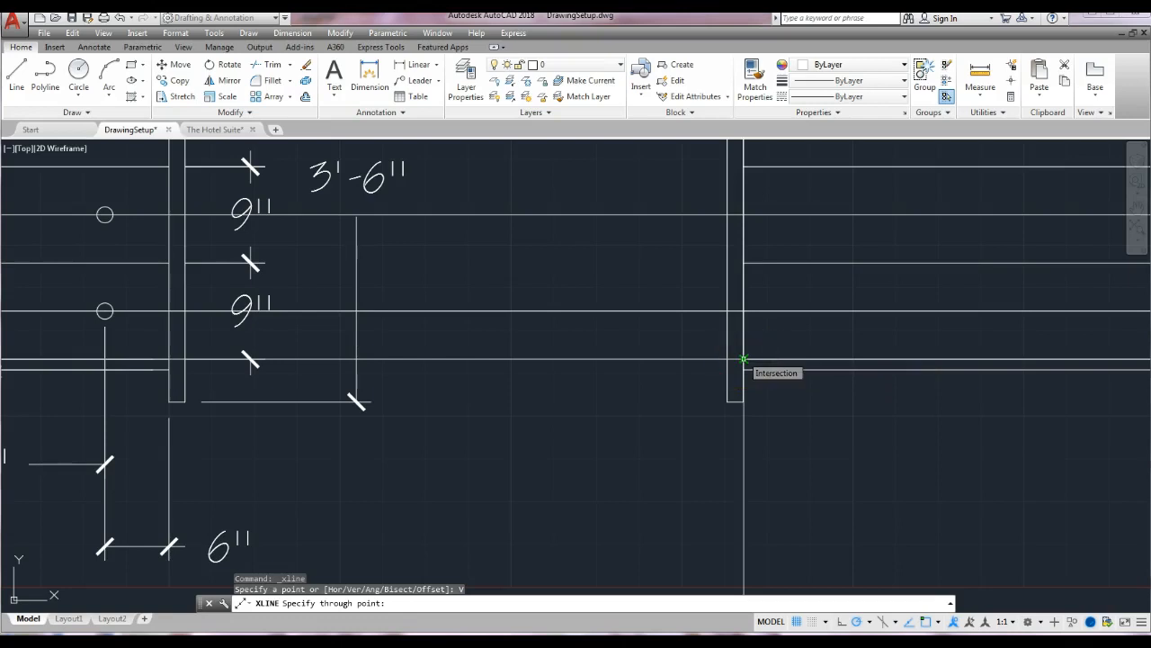
click(743, 359)
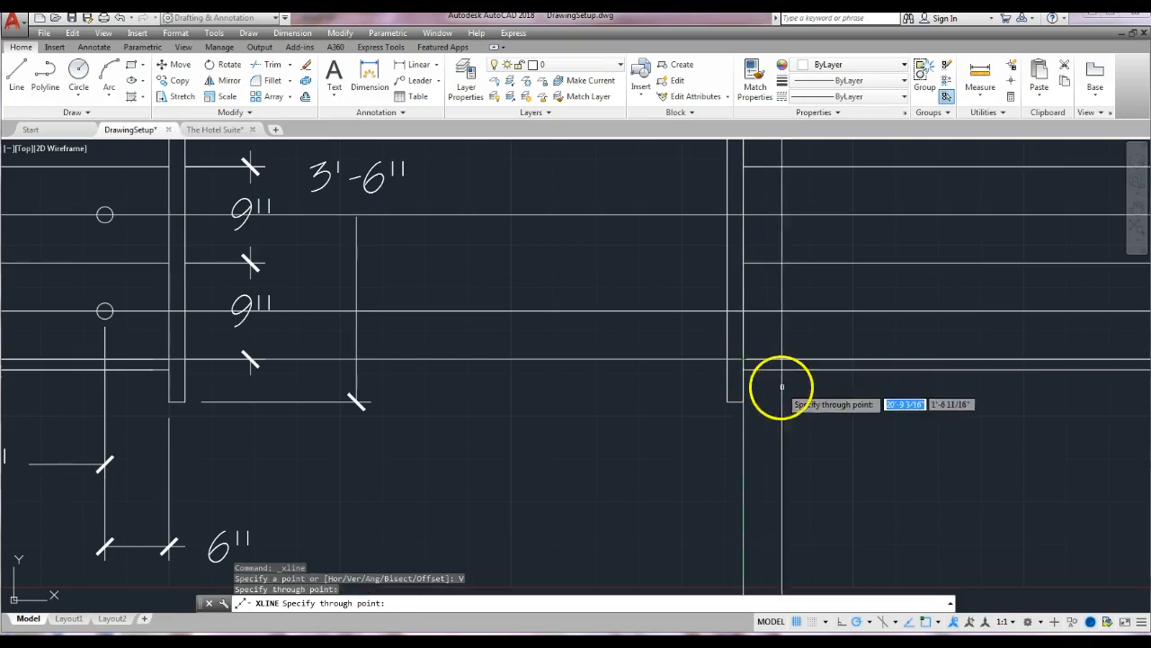
scroll(805, 388, down, 4)
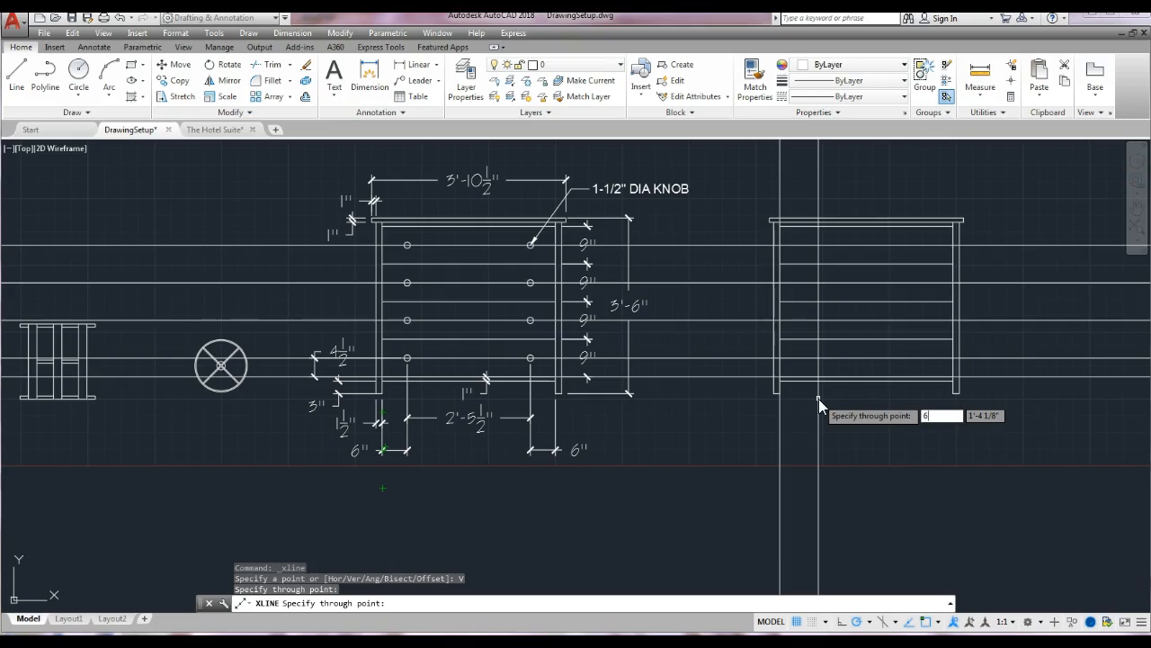
key(Return)
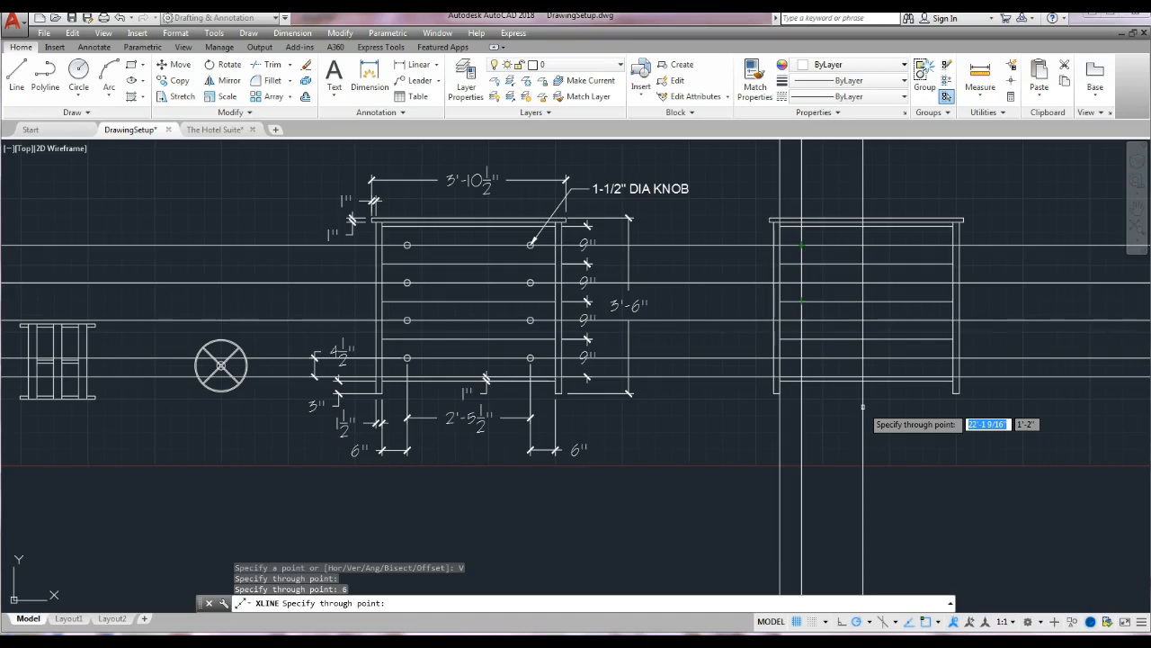
key(Return)
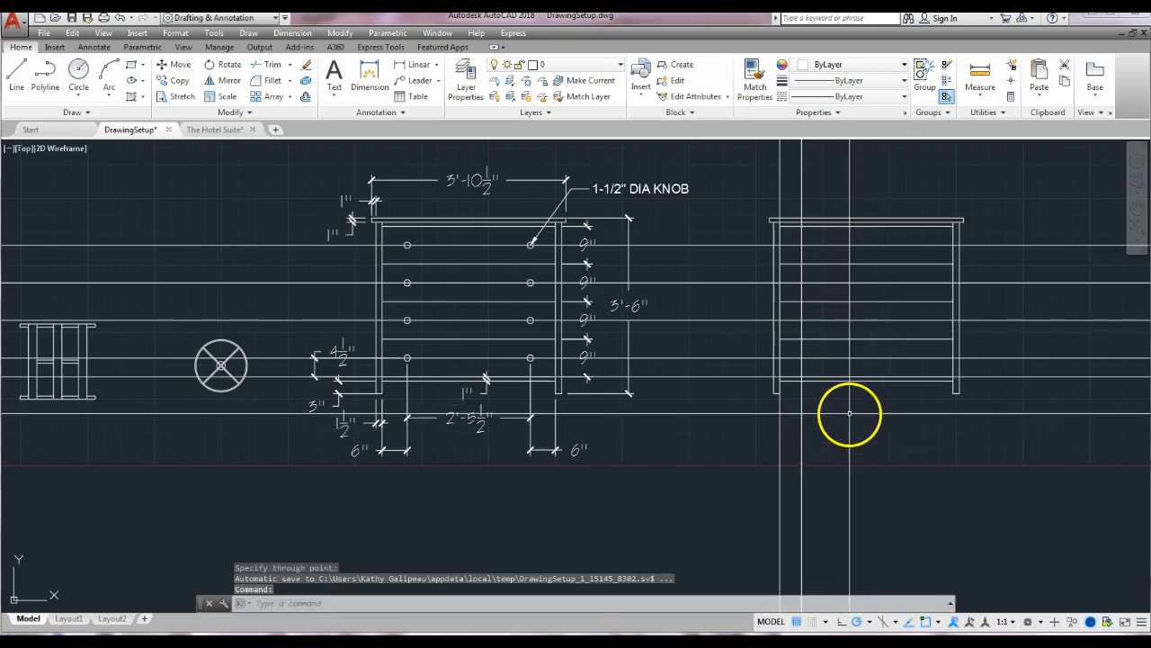
Draw vertical construction lines along the right leg's inner edge and 6" to its left to locate the right knobs
key(Return)
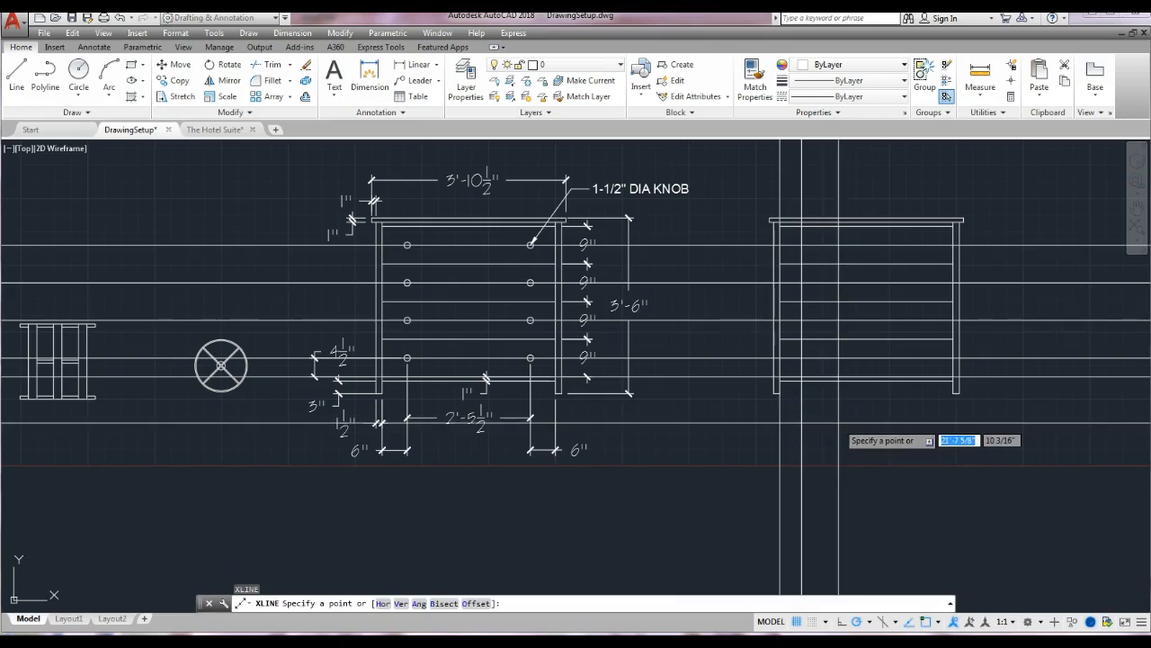
click(401, 604)
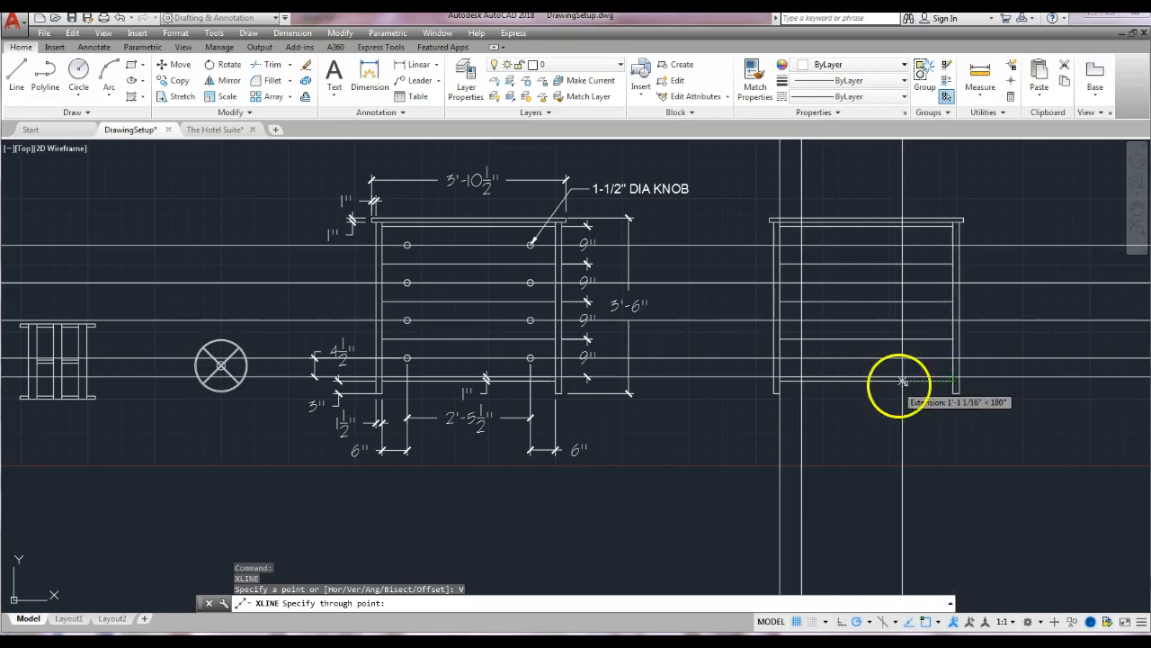
click(953, 376)
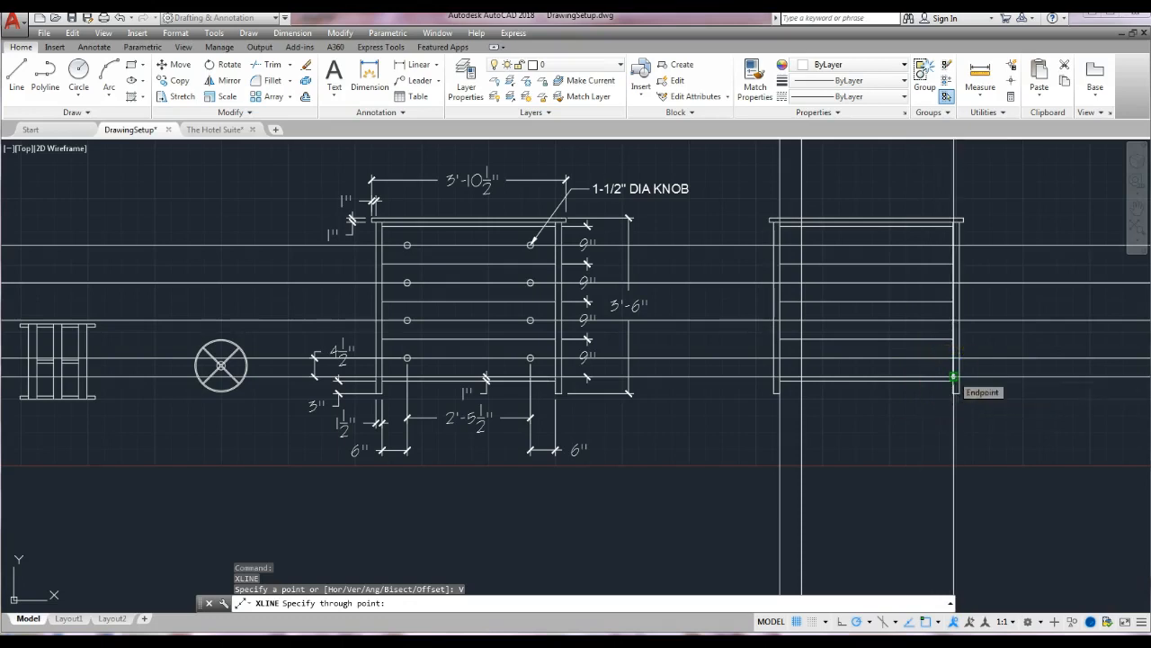
click(953, 376)
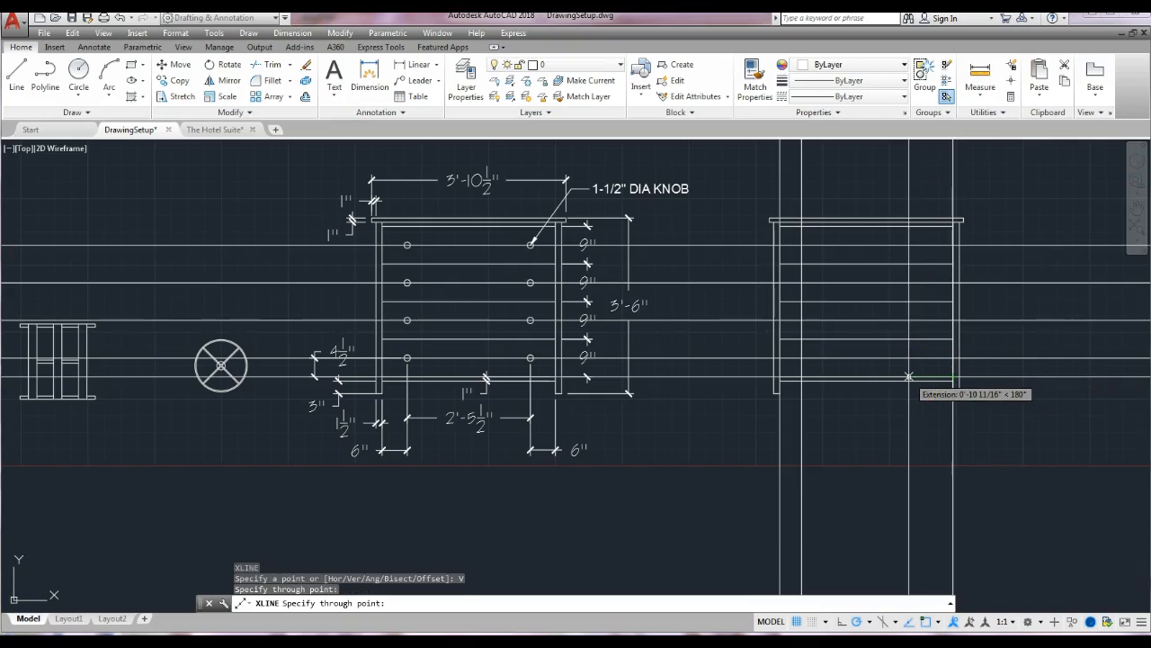
text(6)
key(Return)
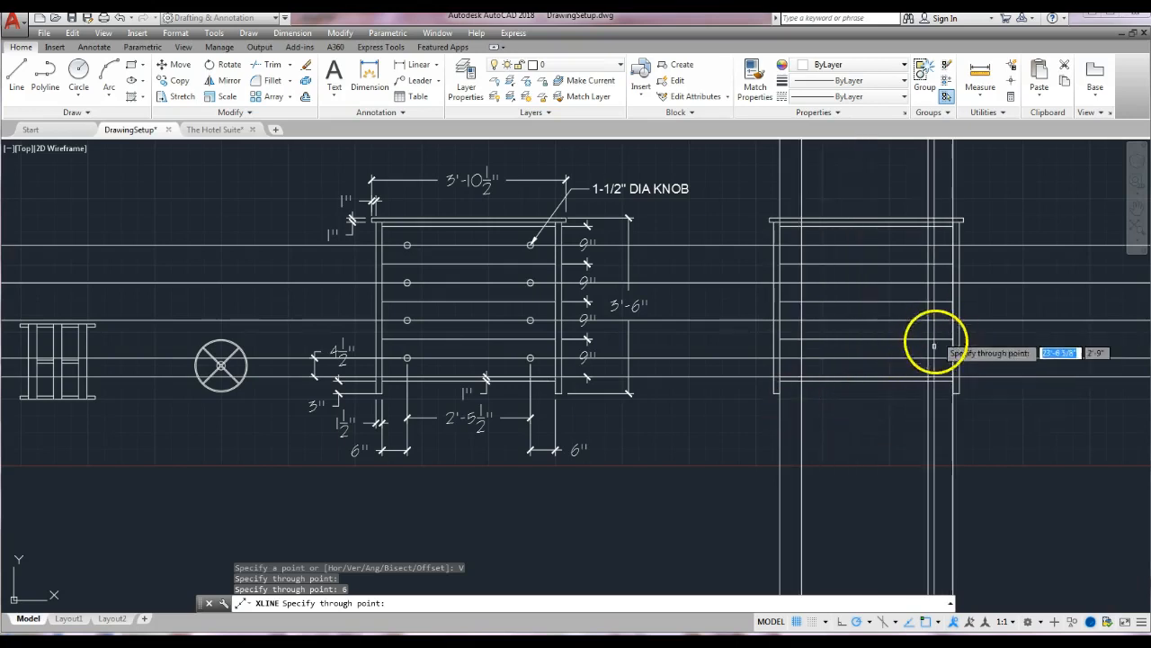
click(876, 405)
key(Escape)
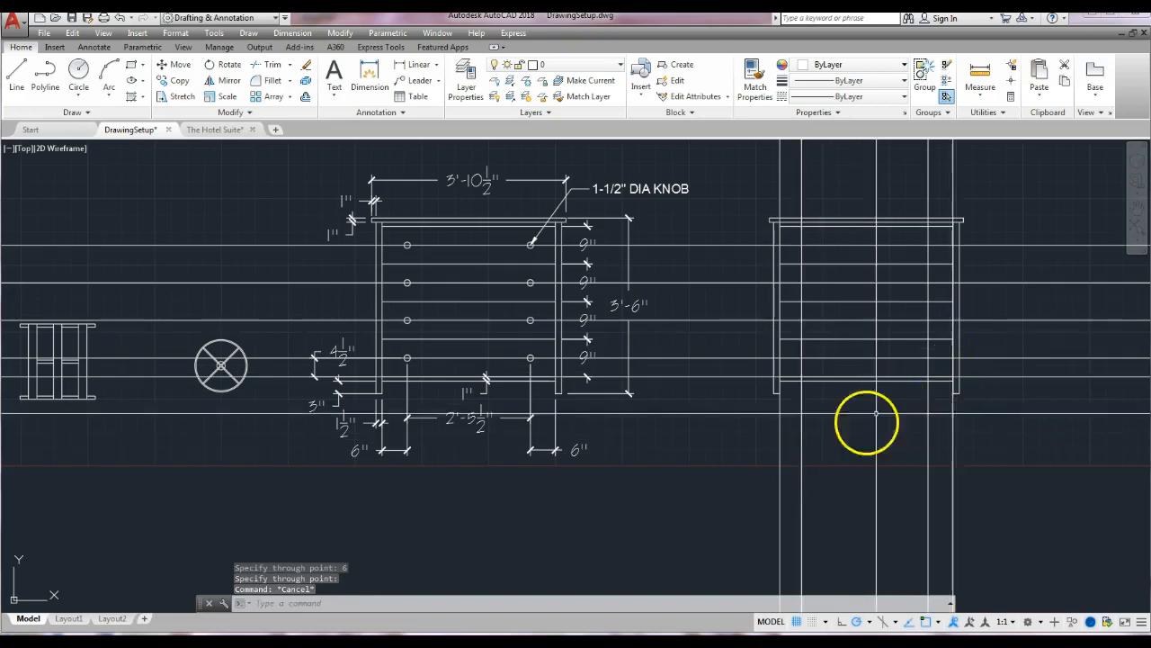
key(Escape)
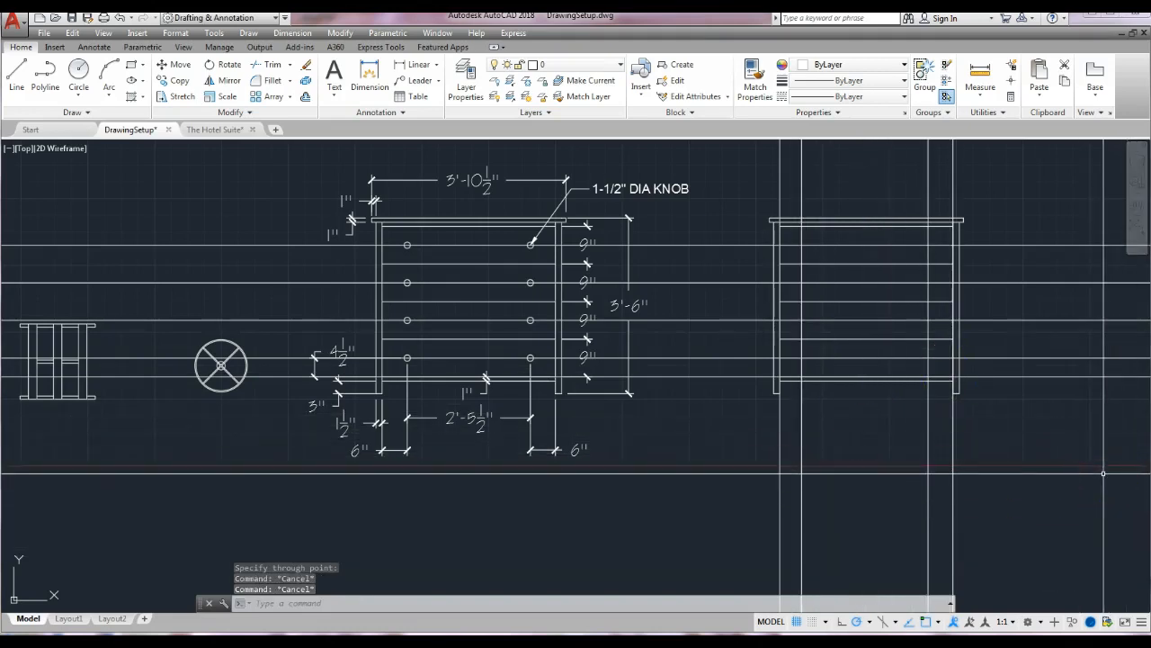
Draw a 1-1/2" diameter circle for the bottom drawer's left knob, centred on the intersection of its construction lines
scroll(832, 369, up, 4)
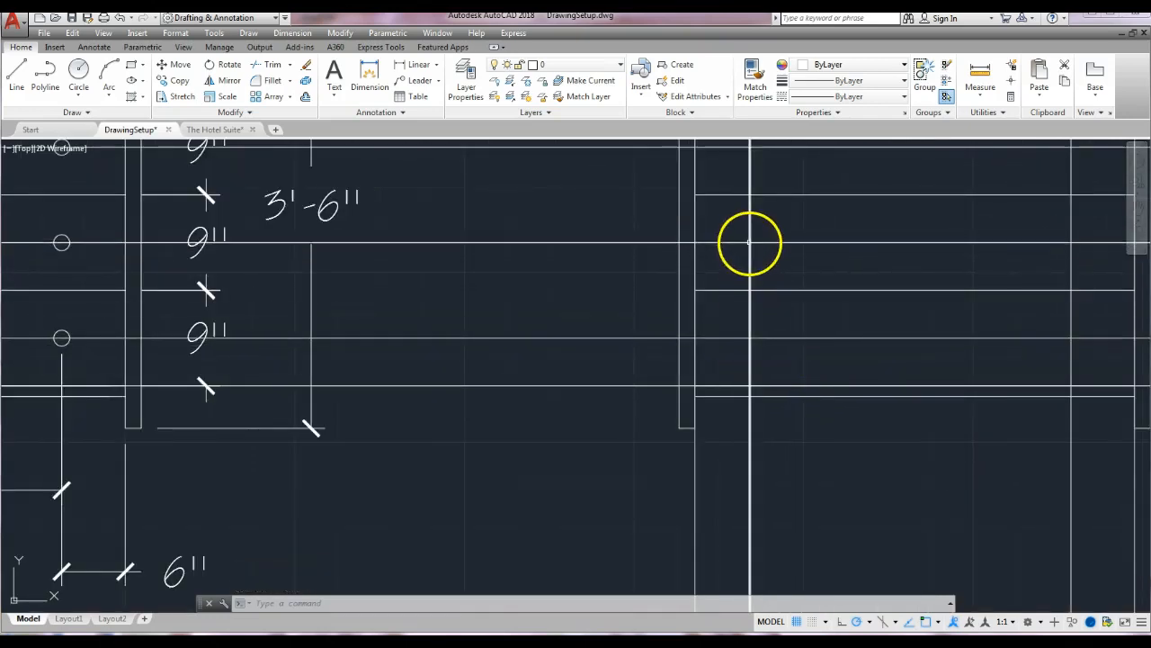
scroll(767, 222, down, 2)
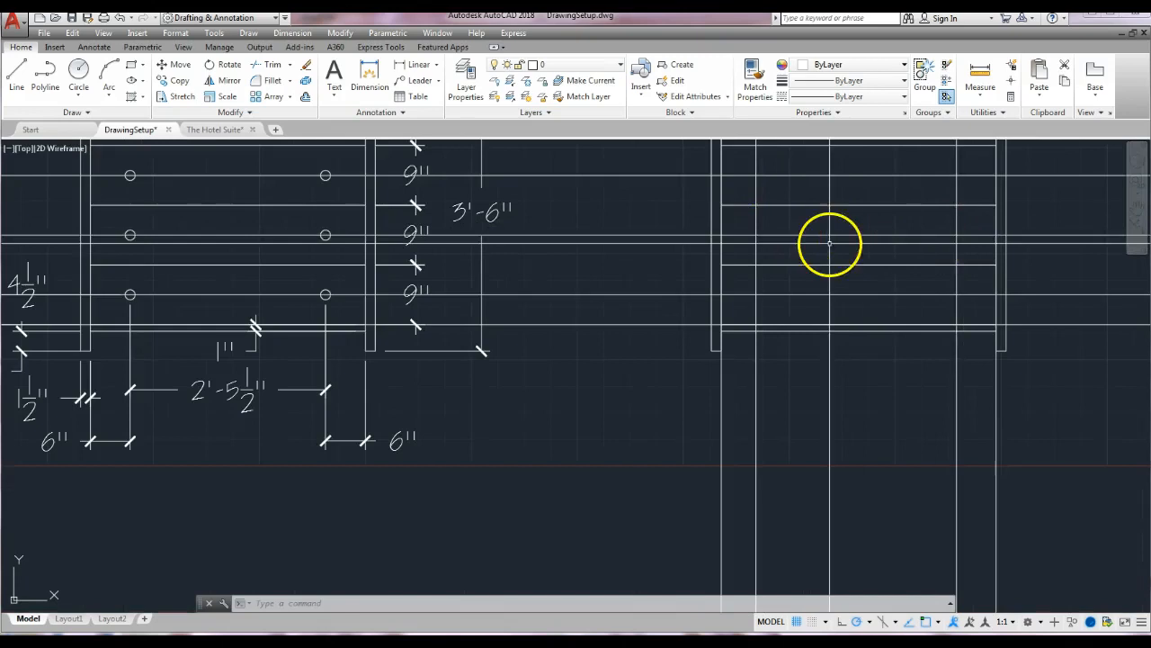
scroll(847, 272, down, 2)
middle_drag(972, 341, 969, 401)
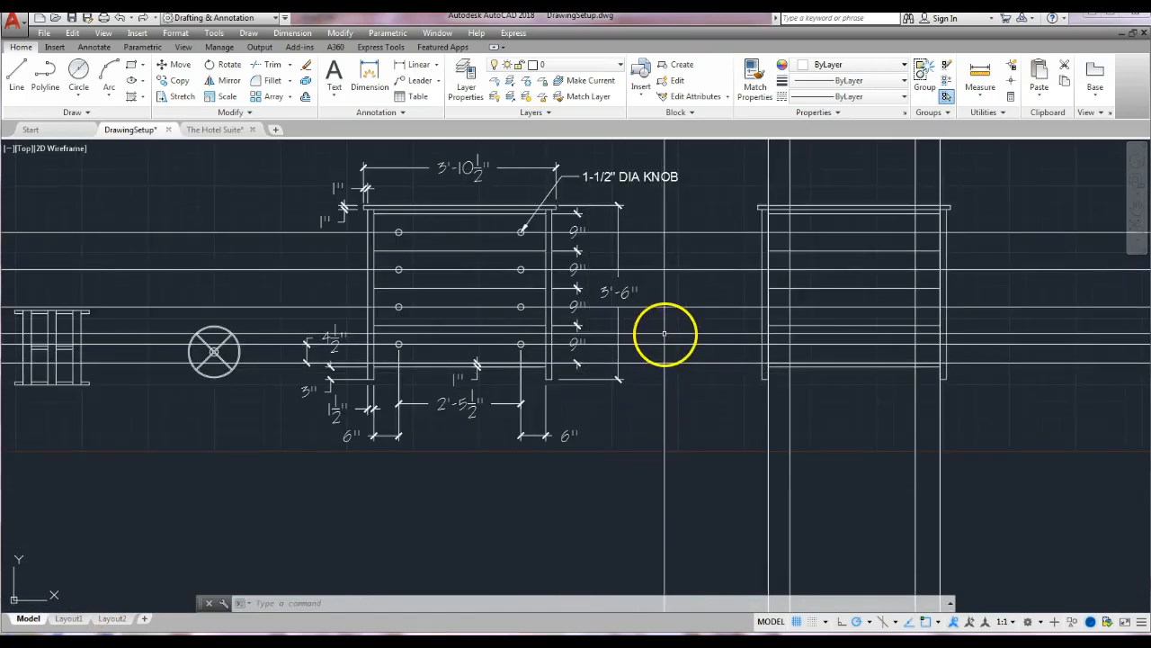
middle_drag(846, 304, 714, 338)
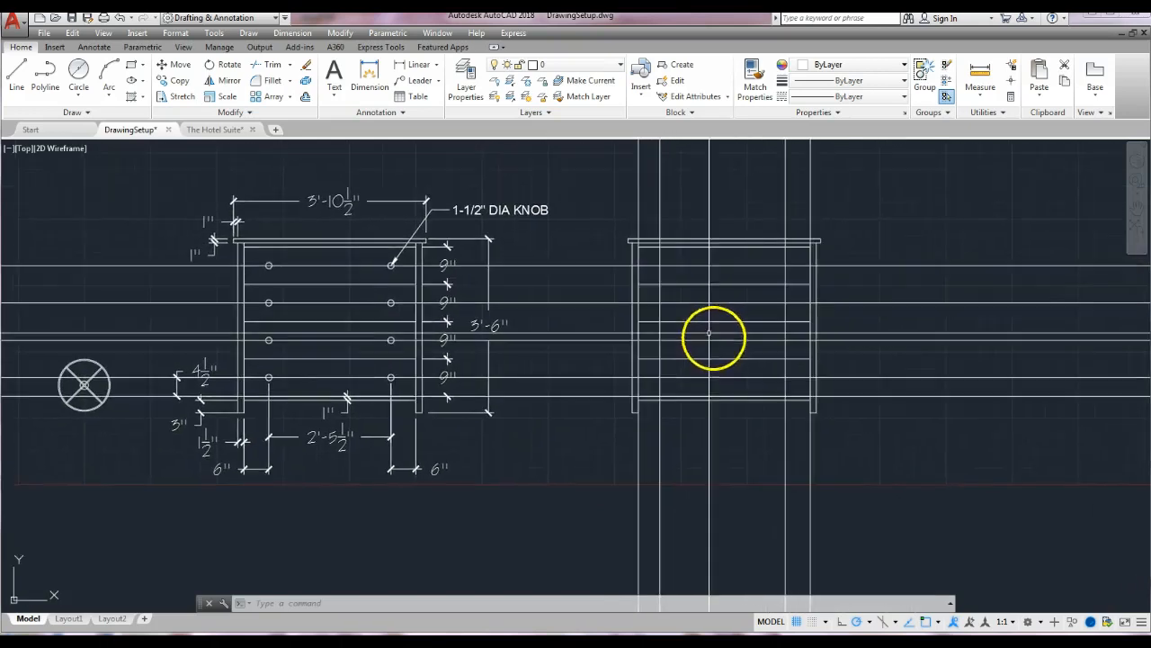
click(78, 72)
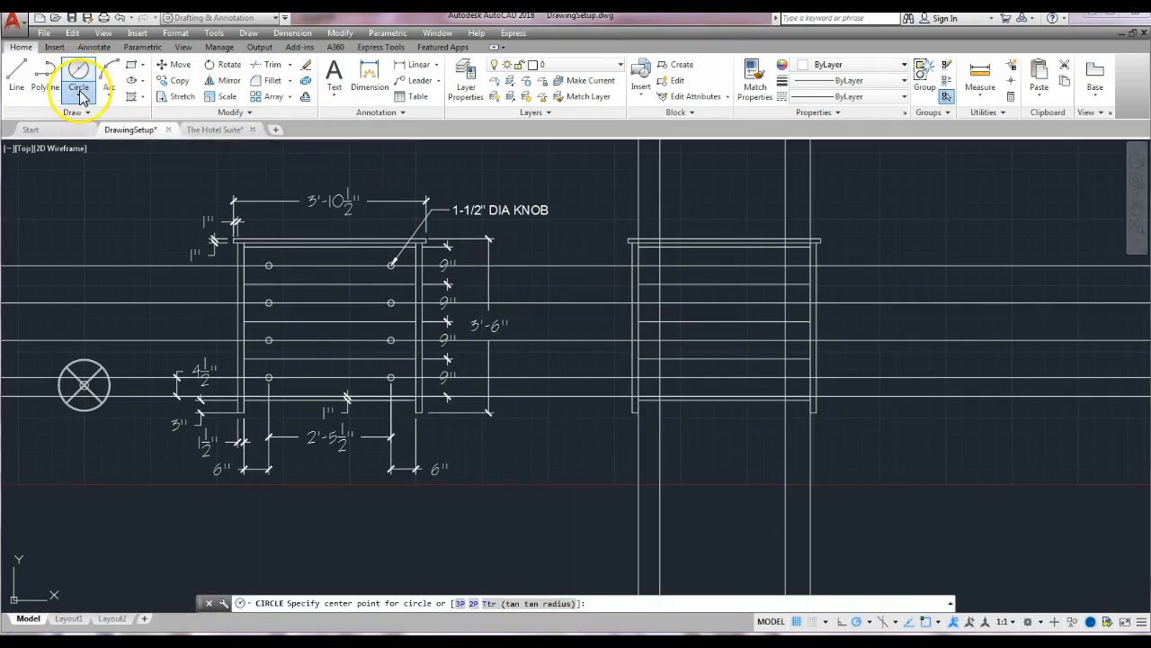
click(78, 93)
click(97, 147)
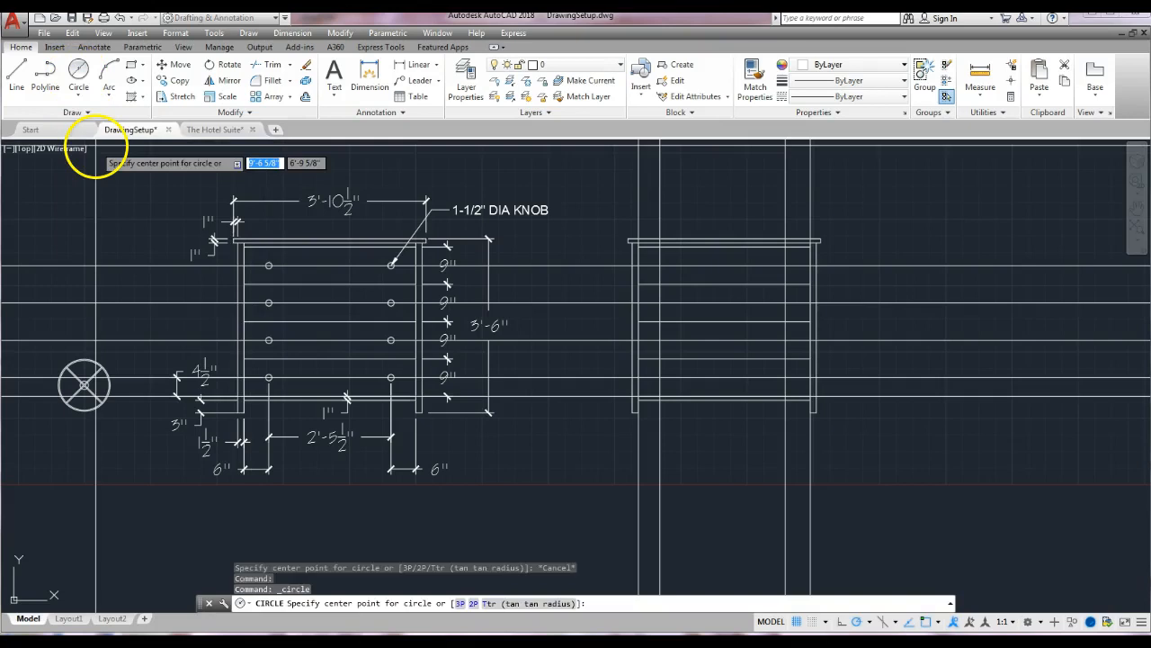
click(78, 92)
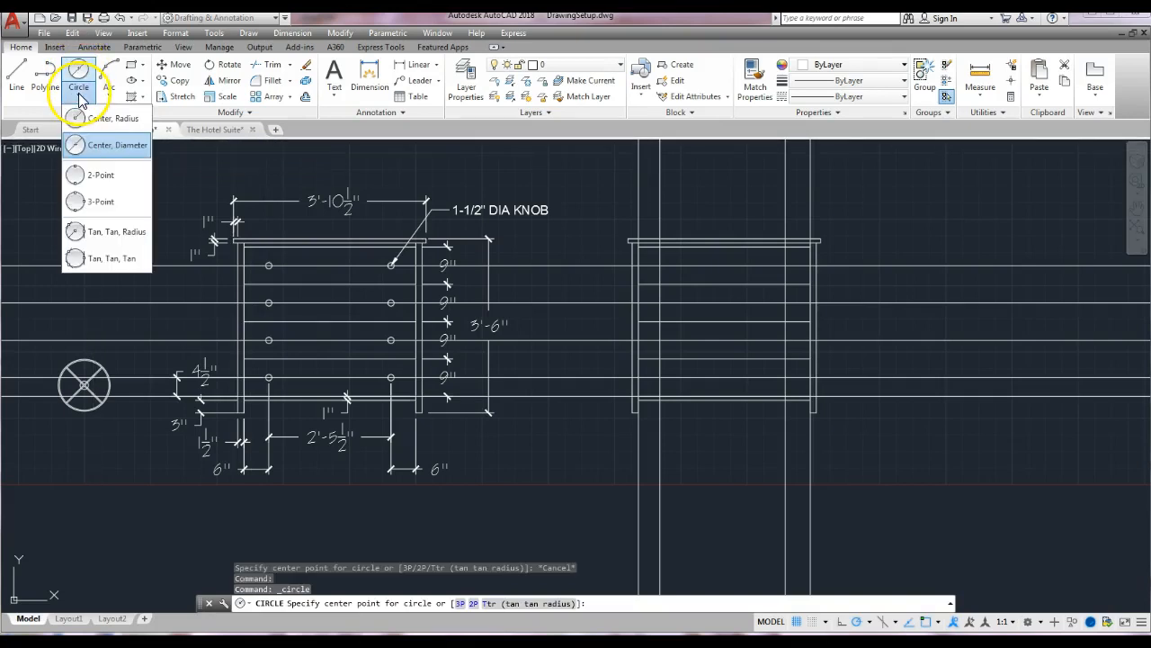
click(90, 147)
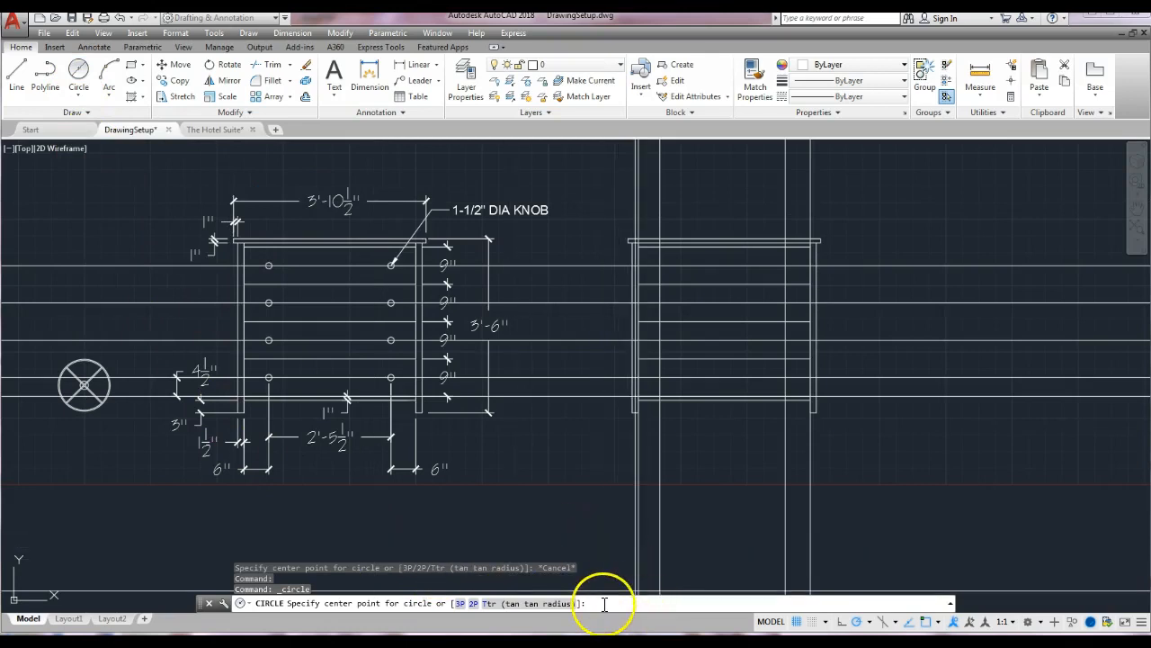
scroll(666, 378, up, 4)
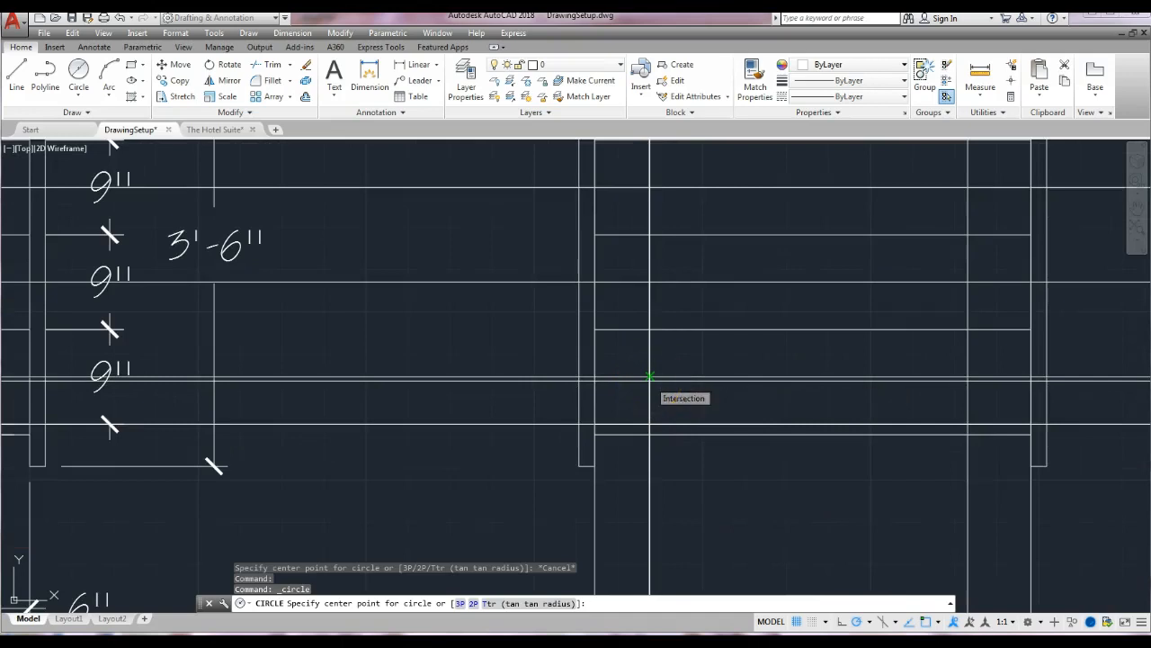
scroll(648, 378, down, 2)
scroll(649, 379, down, 2)
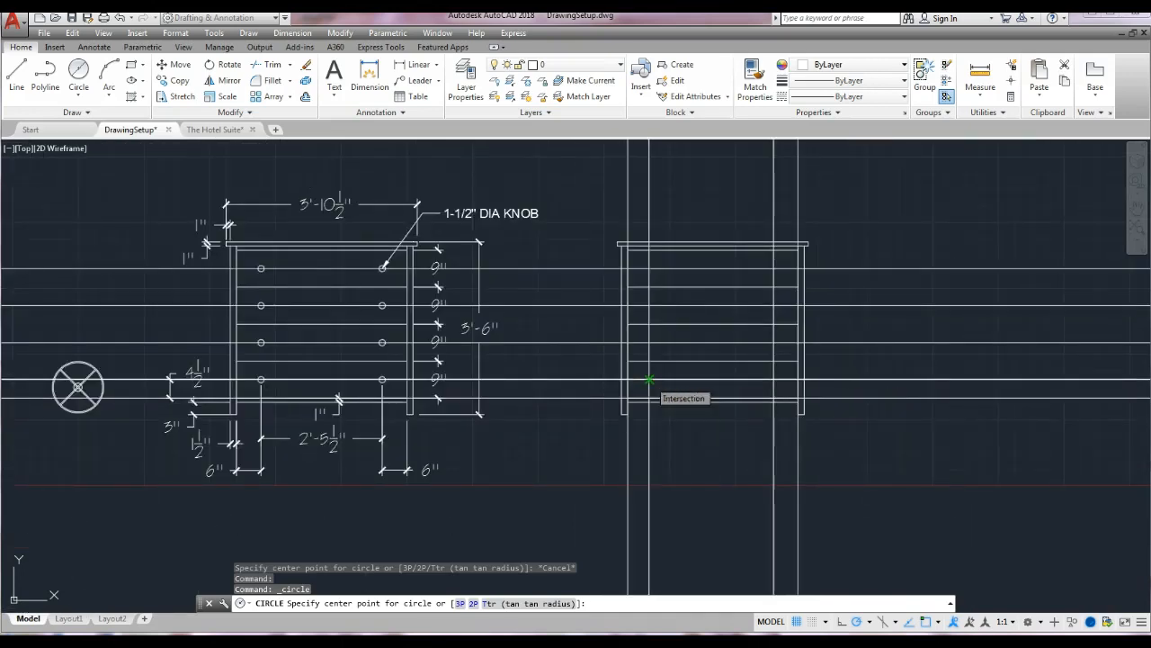
scroll(649, 379, up, 4)
click(644, 379)
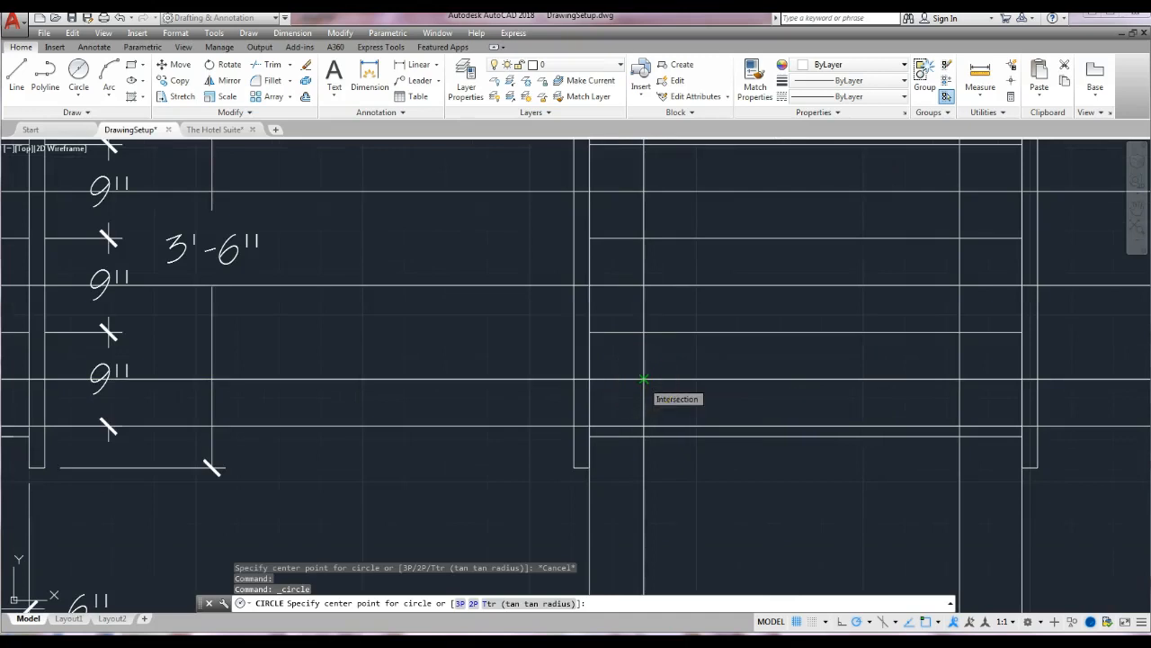
click(645, 379)
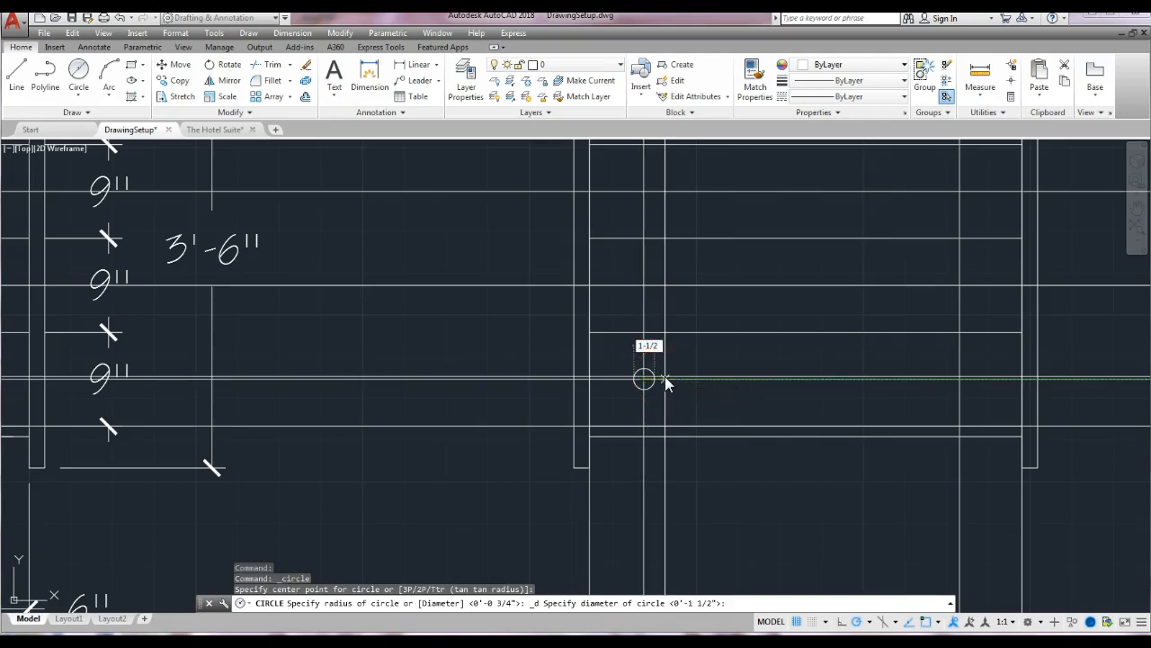
text(1-1/2)
key(Return)
Try a circle of radius 1.5" at the left knob intersection of the second drawer from the bottom, and undo it
key(Return)
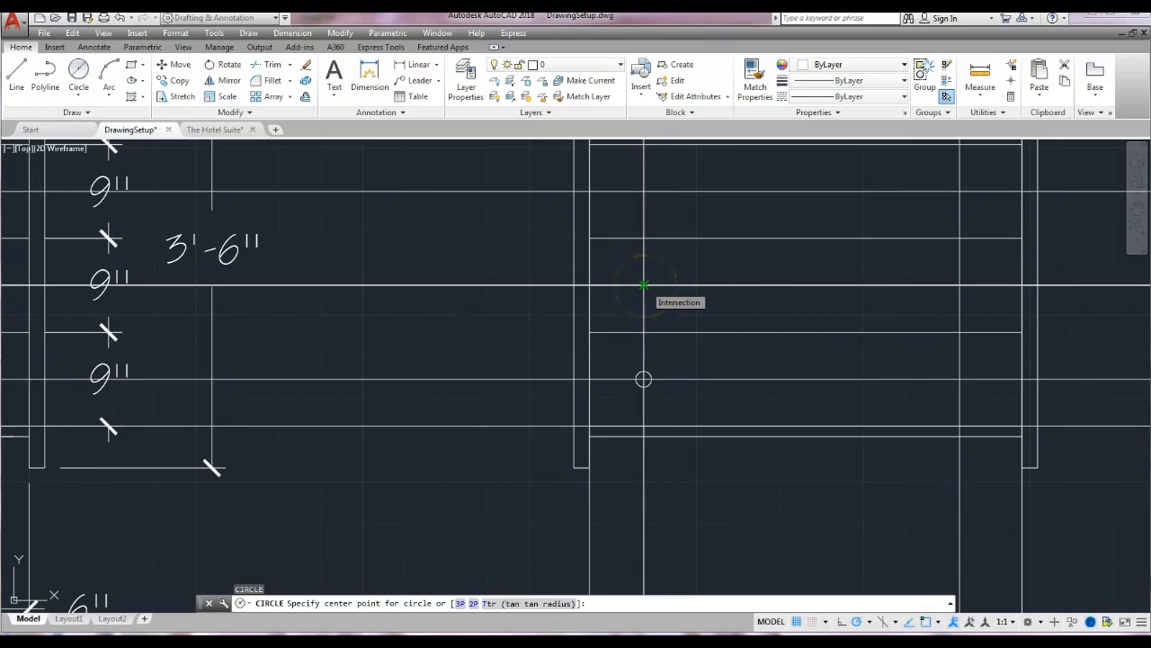
click(657, 284)
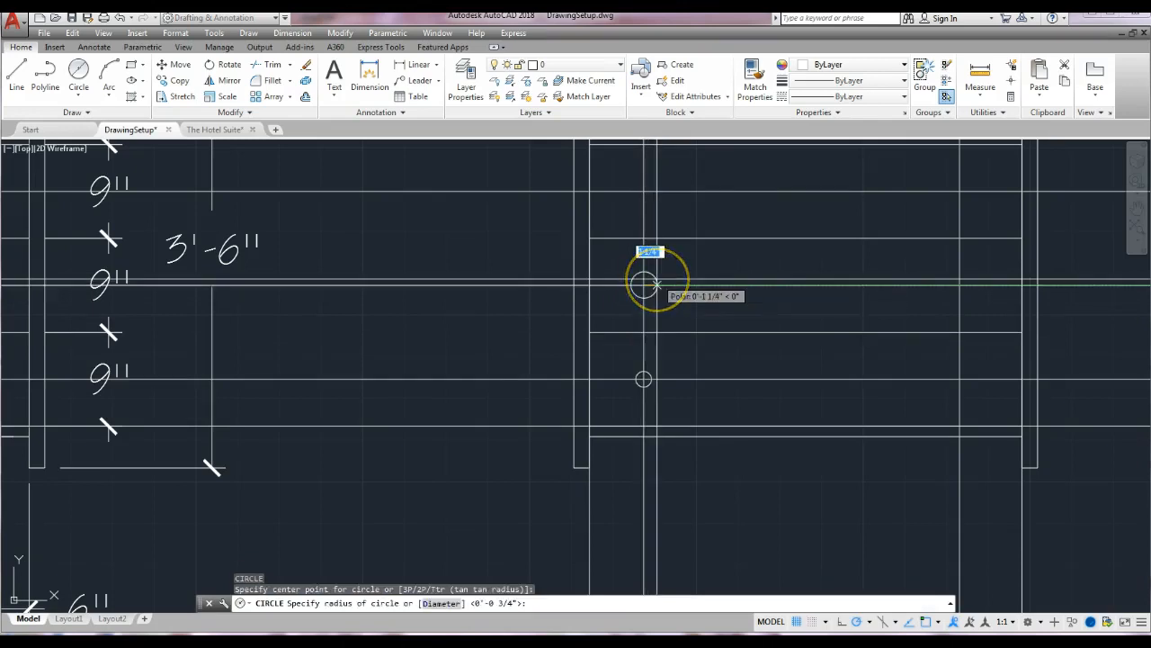
text(1.5)
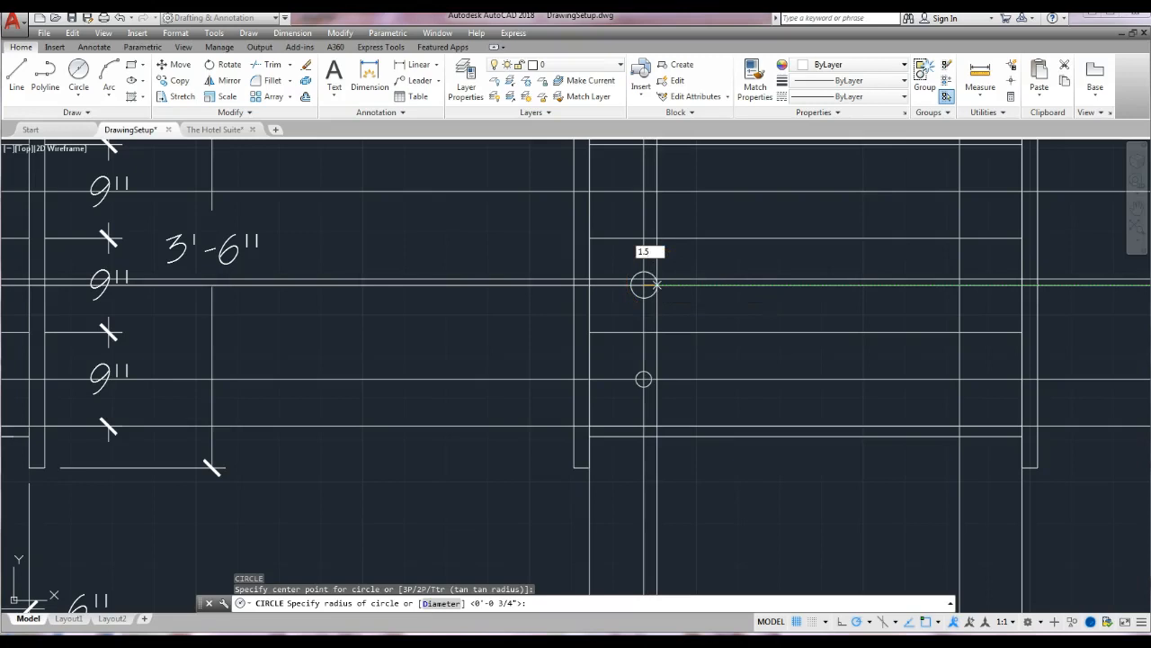
key(Return)
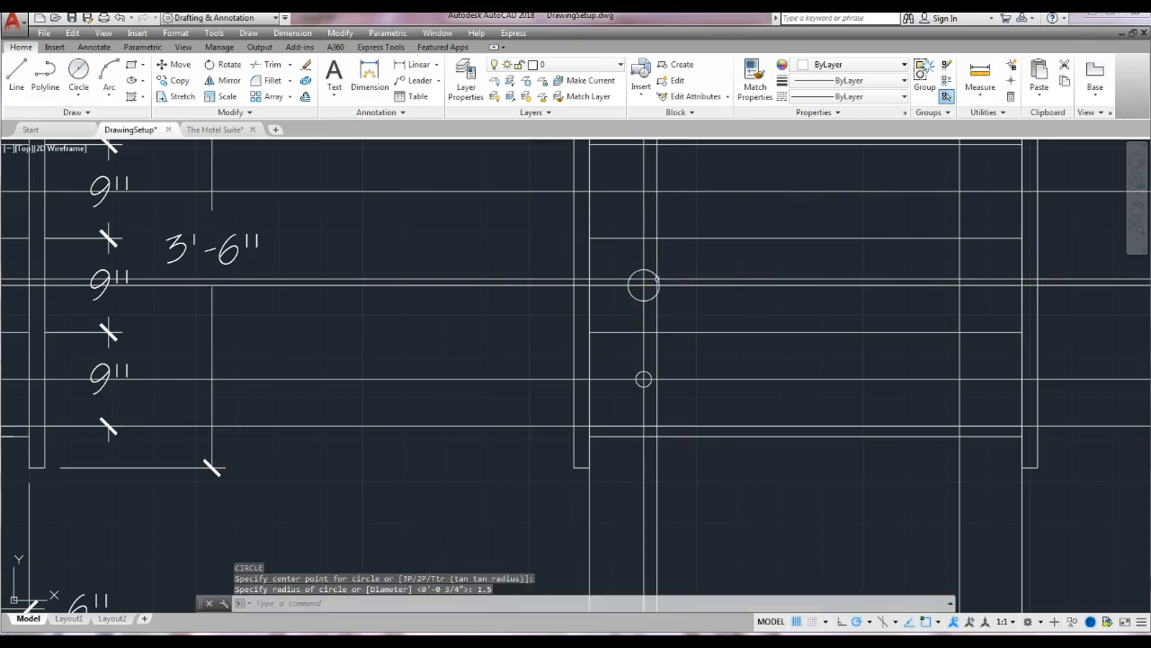
key(ctrl+z)
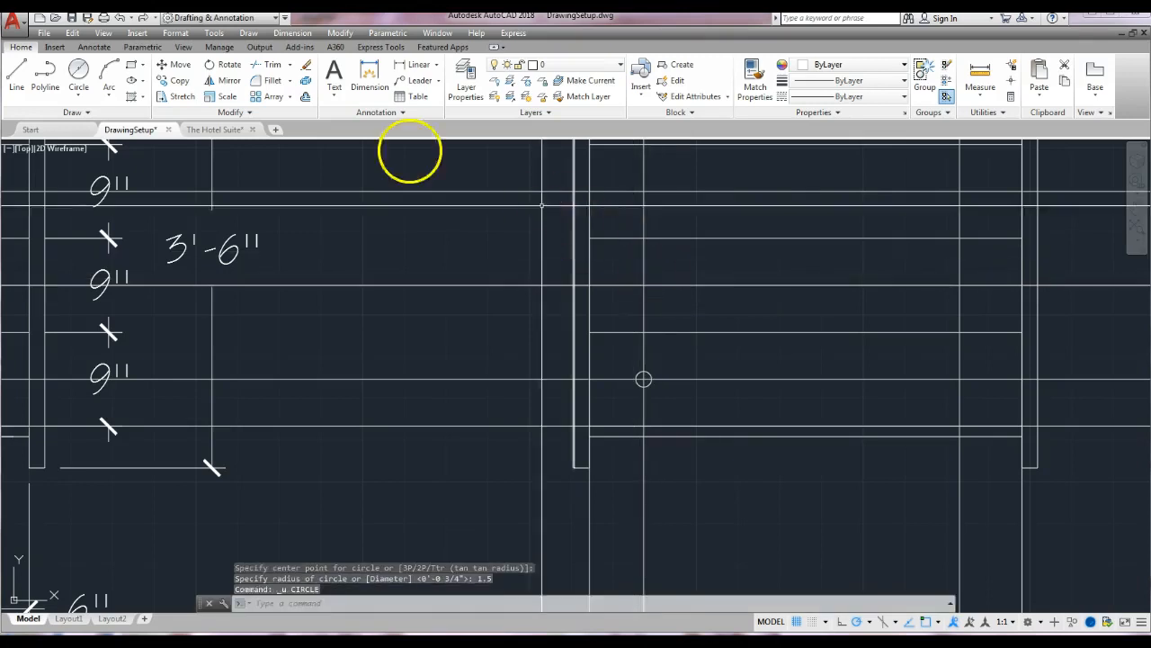
Draw a 1.5" diameter circle for the left knob of the second drawer from the bottom, centred on the construction line intersection
click(86, 92)
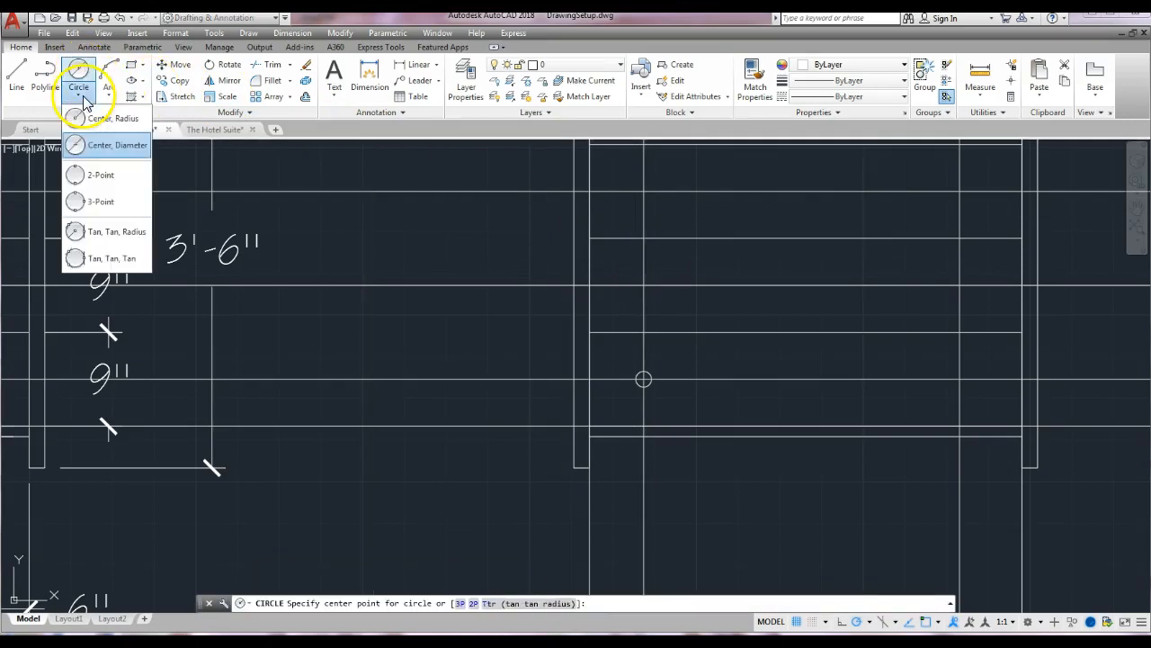
click(68, 144)
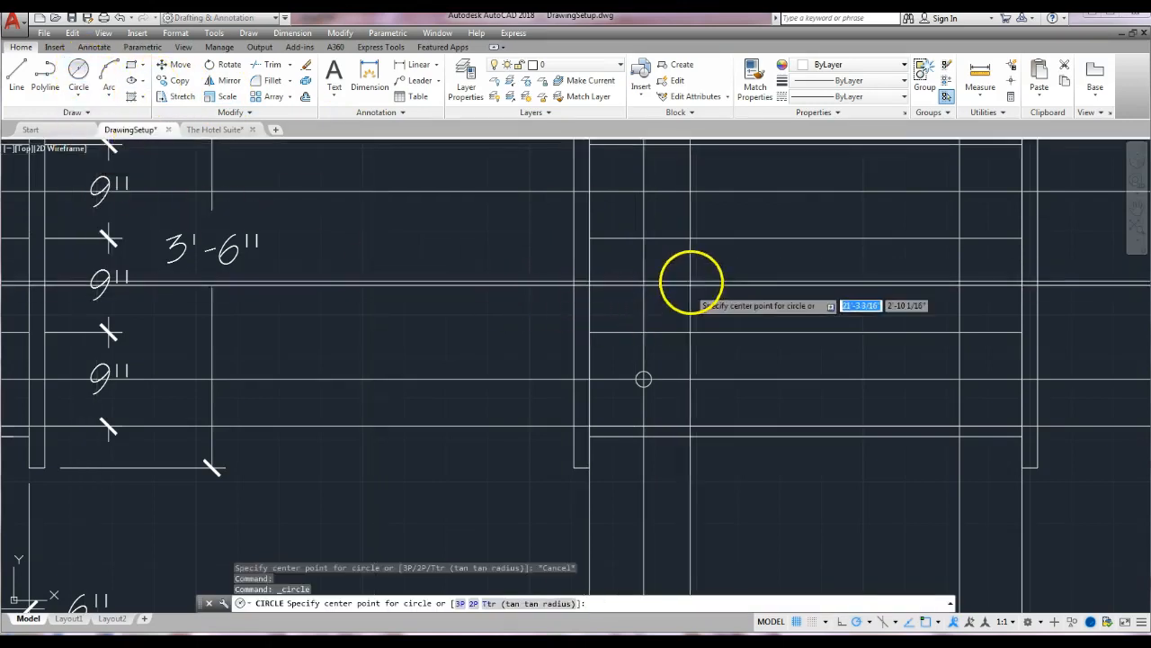
click(645, 286)
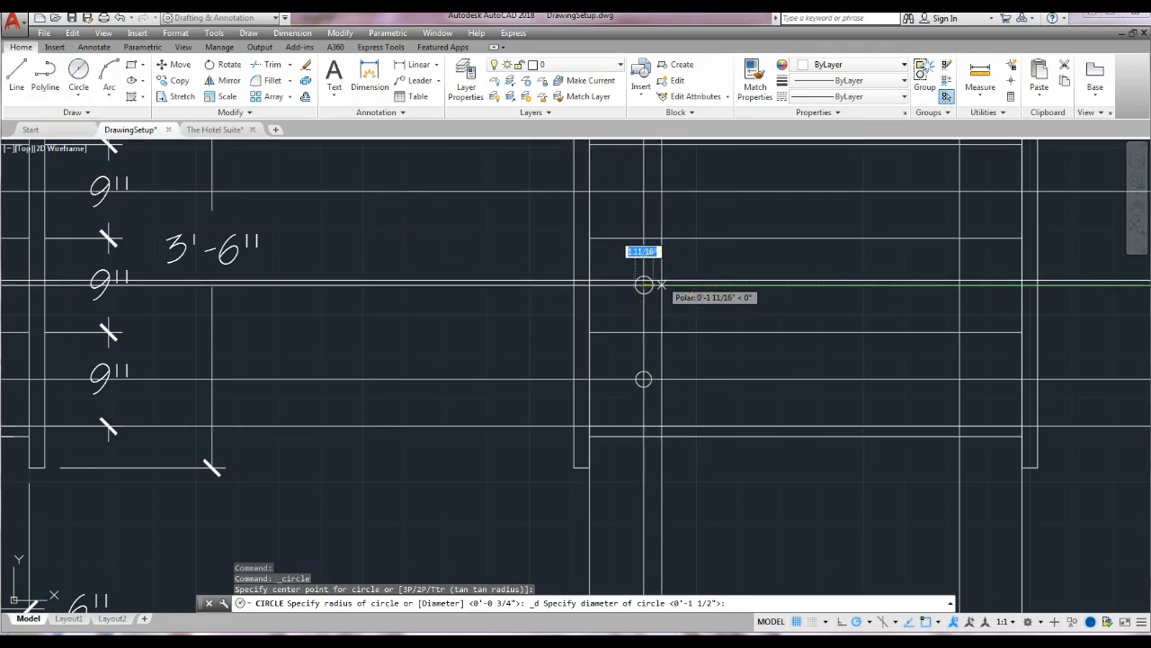
text(1.5)
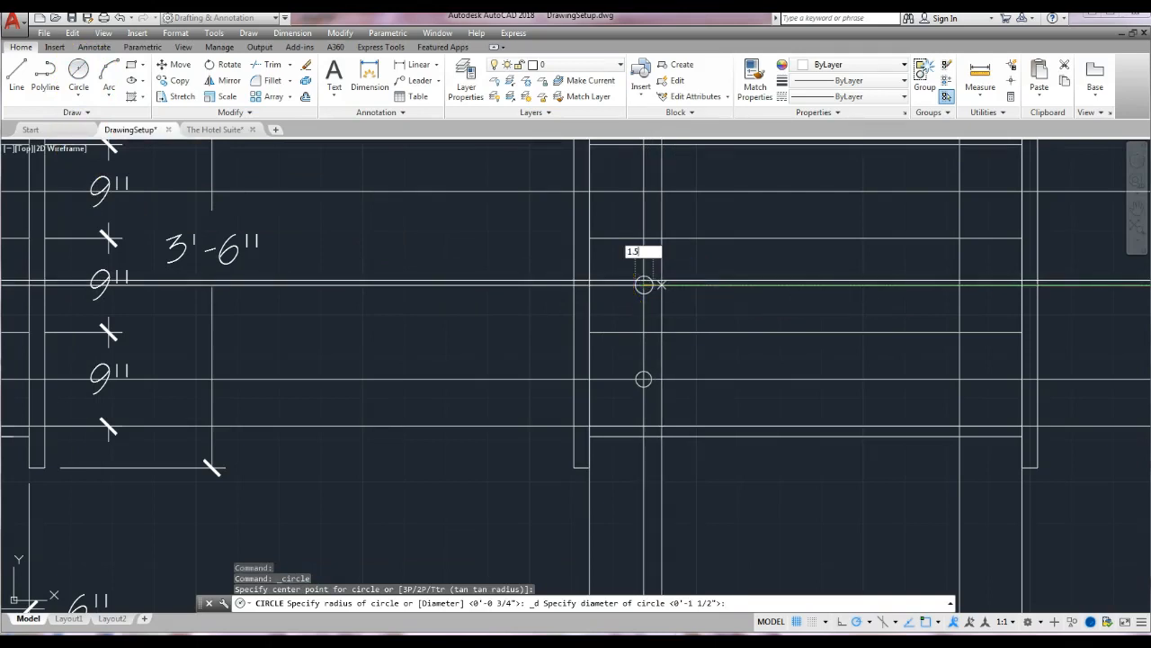
key(Return)
Draw a 1.5" diameter circle at the left construction line intersection of the third drawer from the bottom
middle_drag(689, 229, 709, 344)
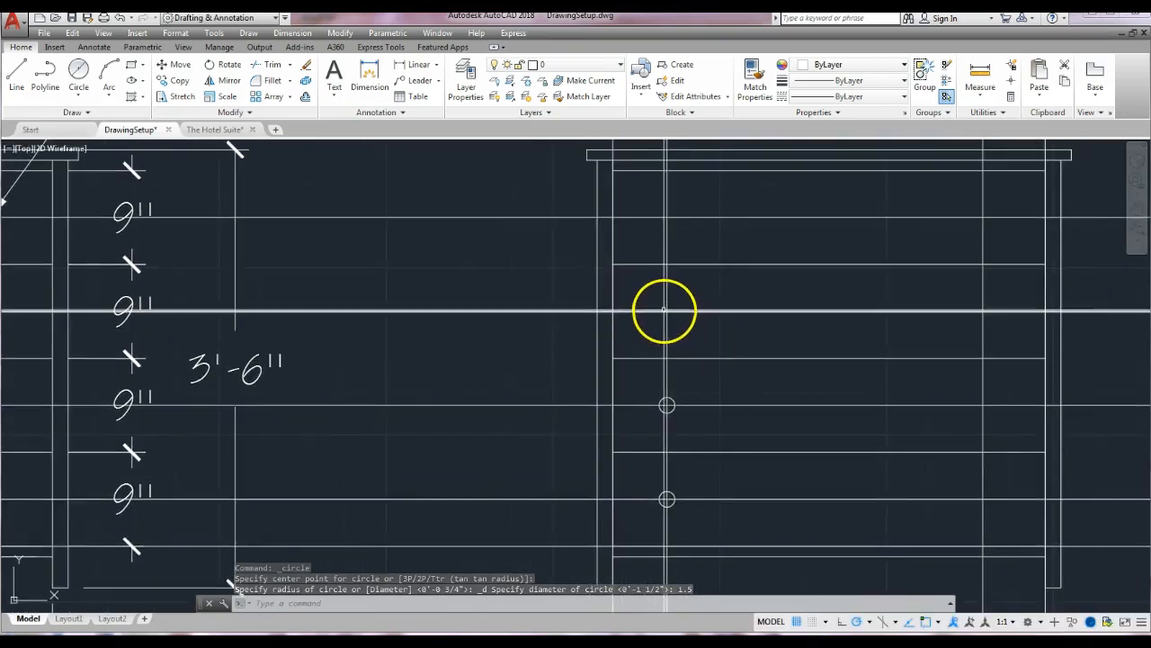
click(79, 77)
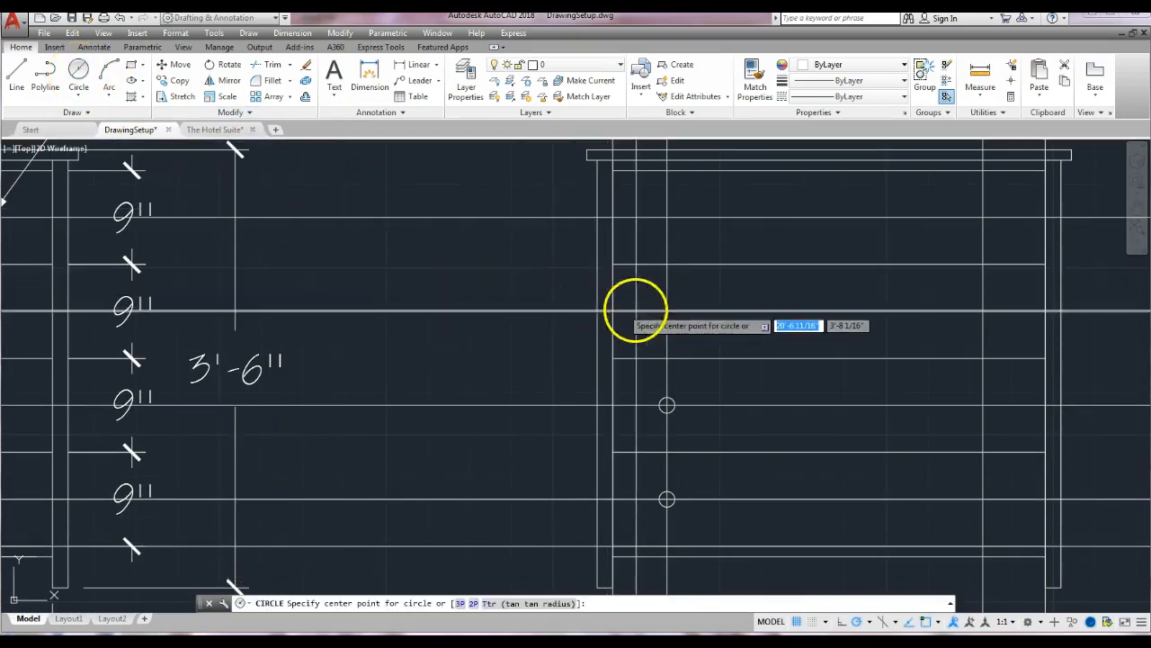
click(667, 311)
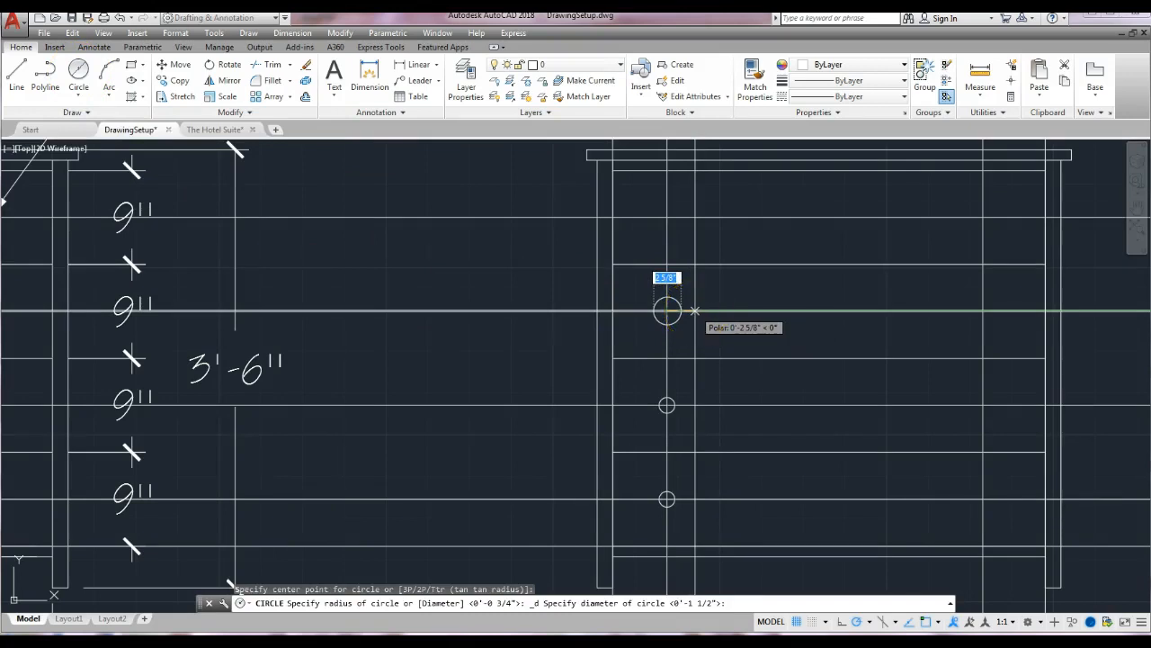
text(D)
key(Return)
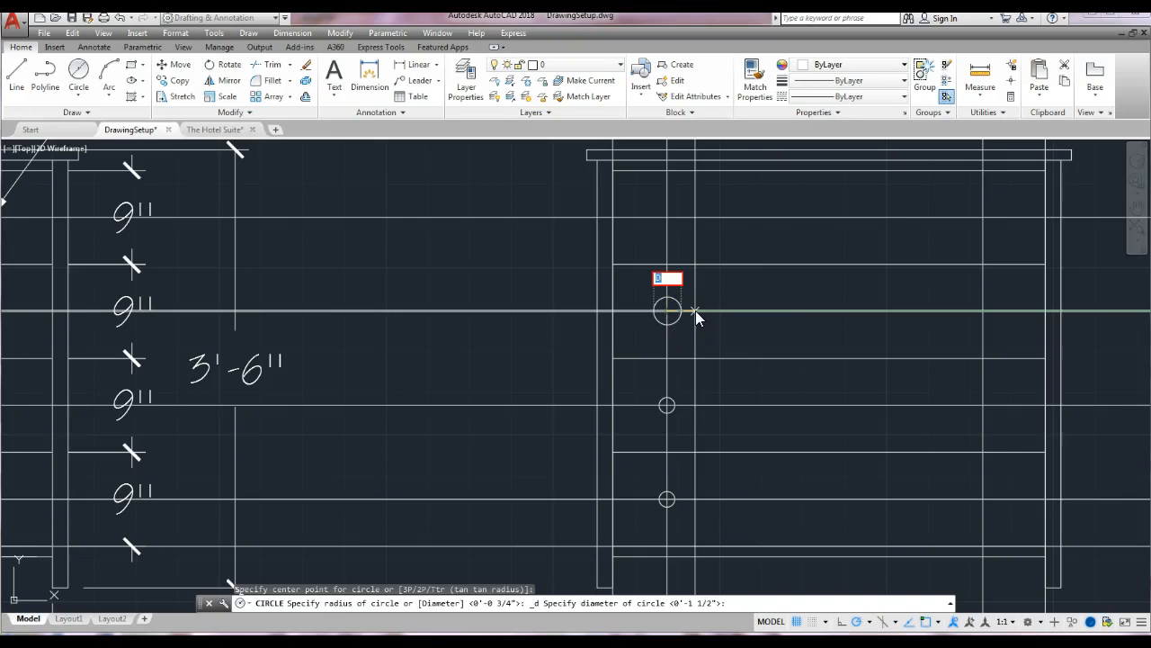
key(BackSpace)
key(Escape)
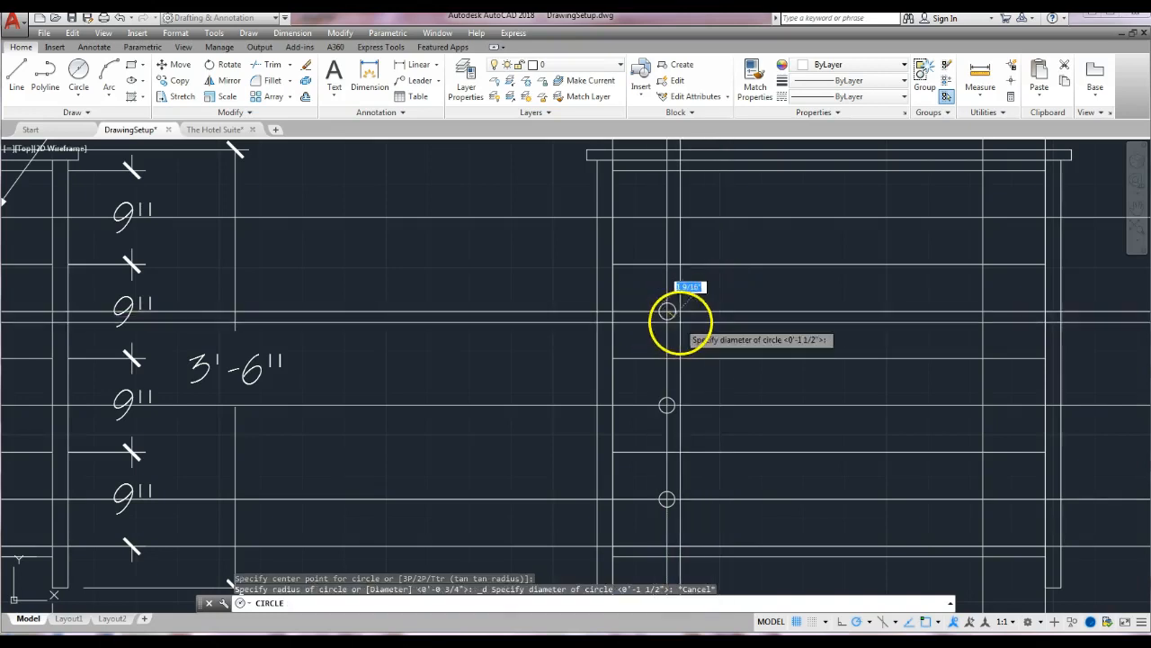
text(1.5)
key(Return)
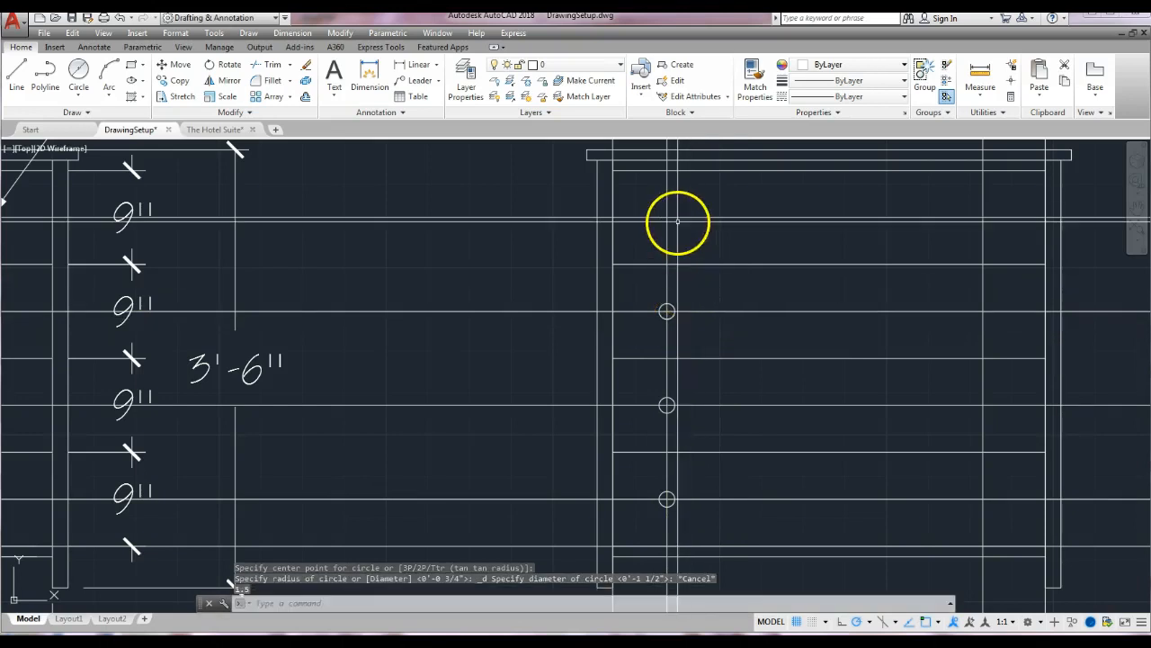
Try a circle of radius 1.5" at the top drawer's left knob intersection, and undo it
key(Return)
click(666, 217)
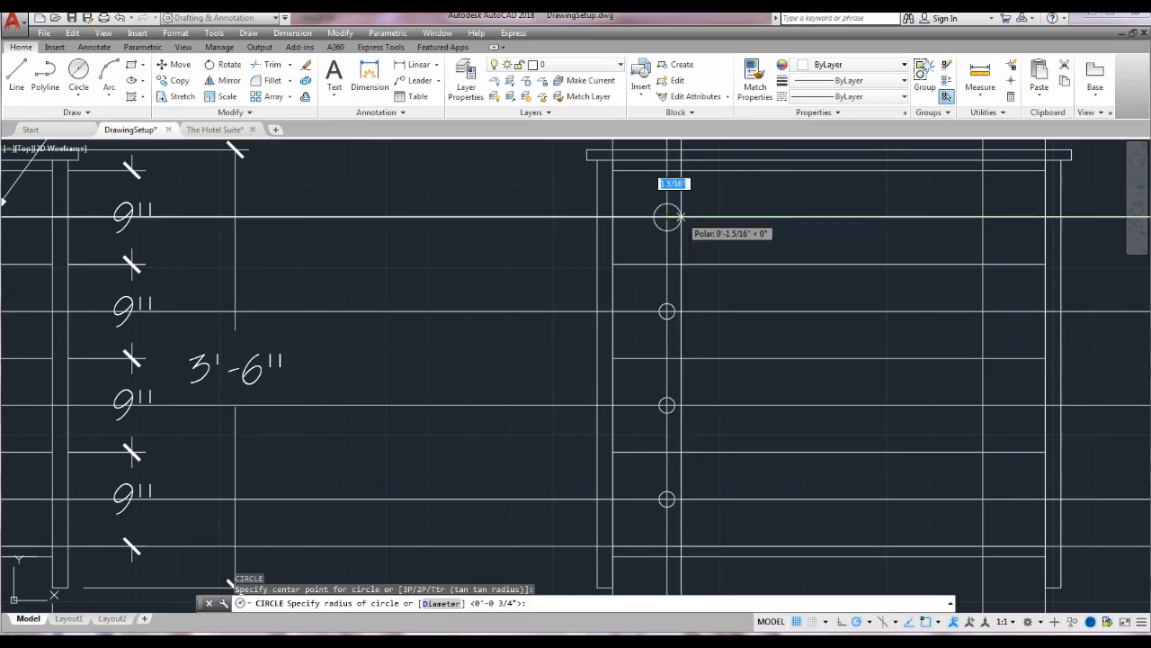
text(1.5)
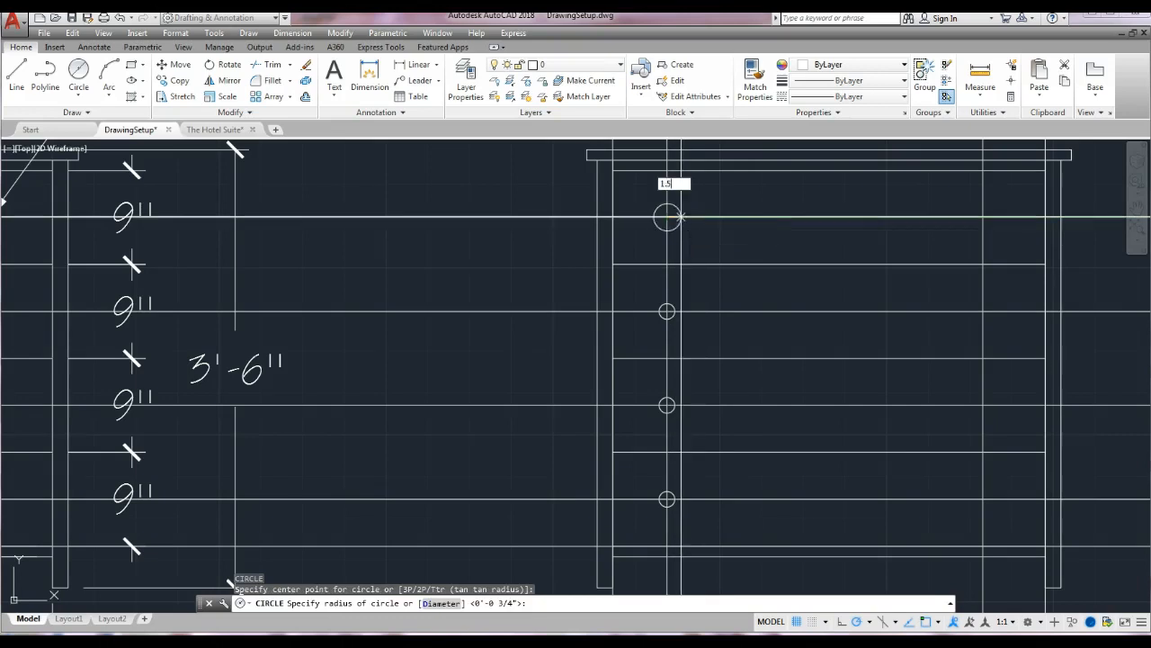
key(Return)
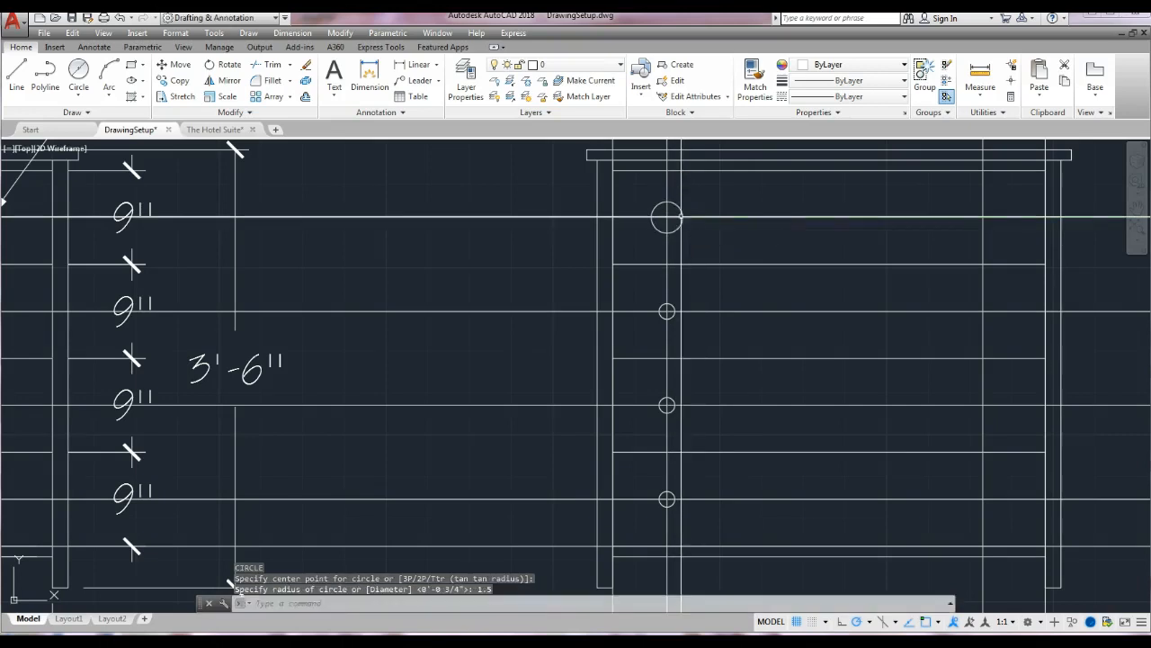
key(ctrl+z)
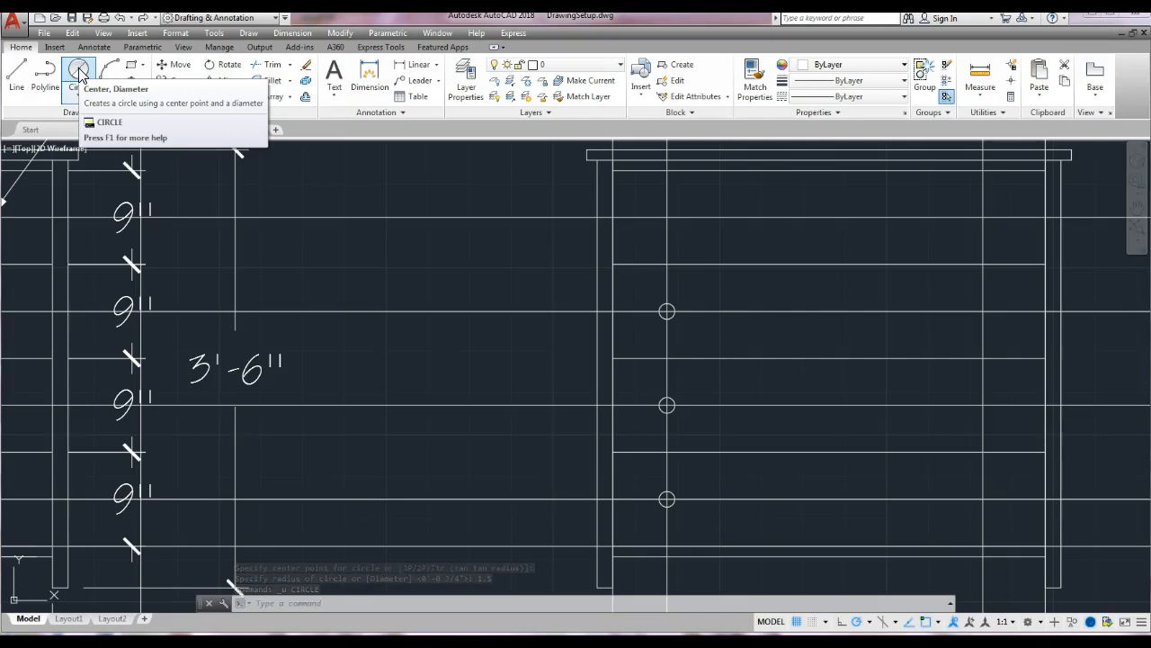
Draw a 1.5" diameter circle for the top drawer's left knob, centred on the construction line intersection
click(79, 92)
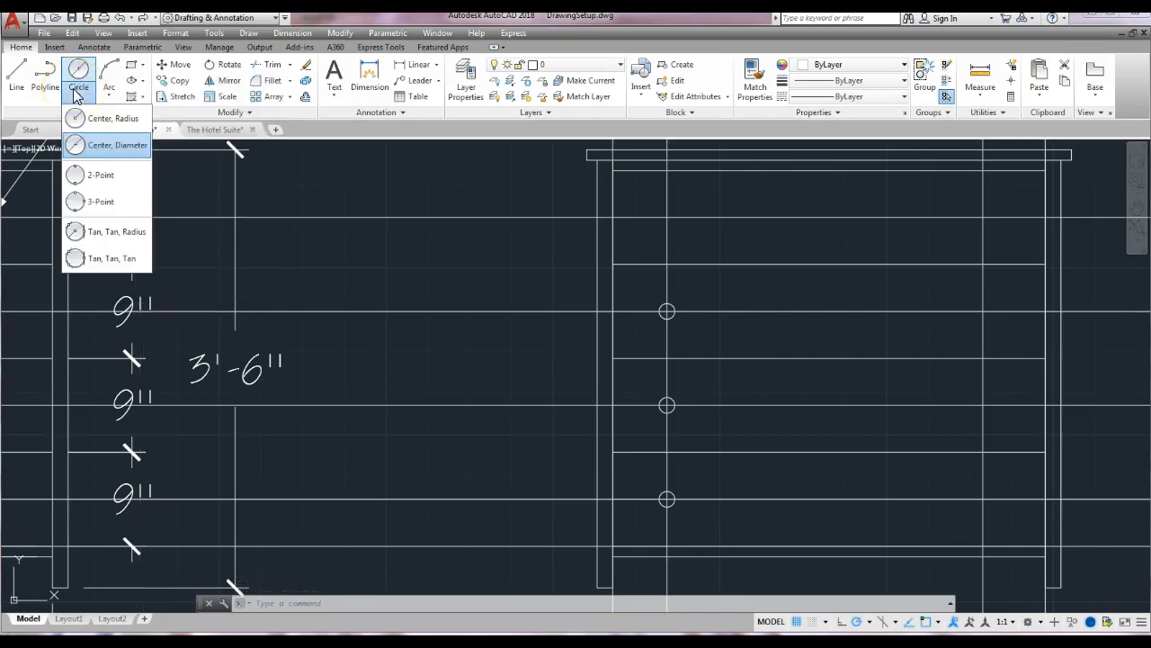
click(94, 144)
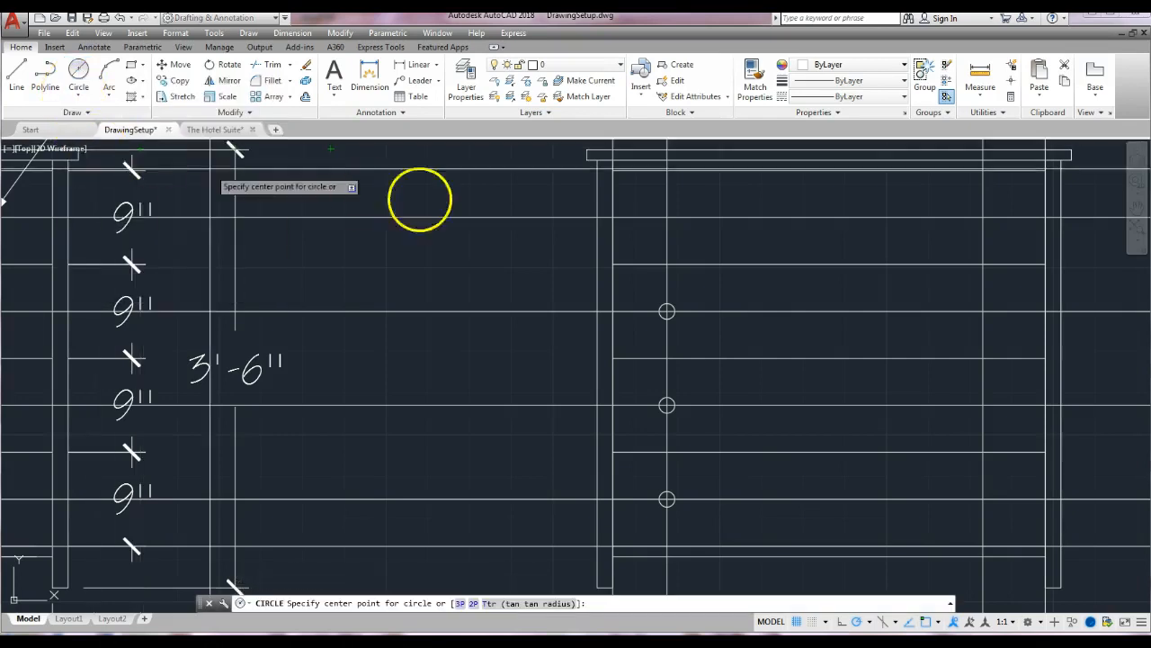
click(666, 217)
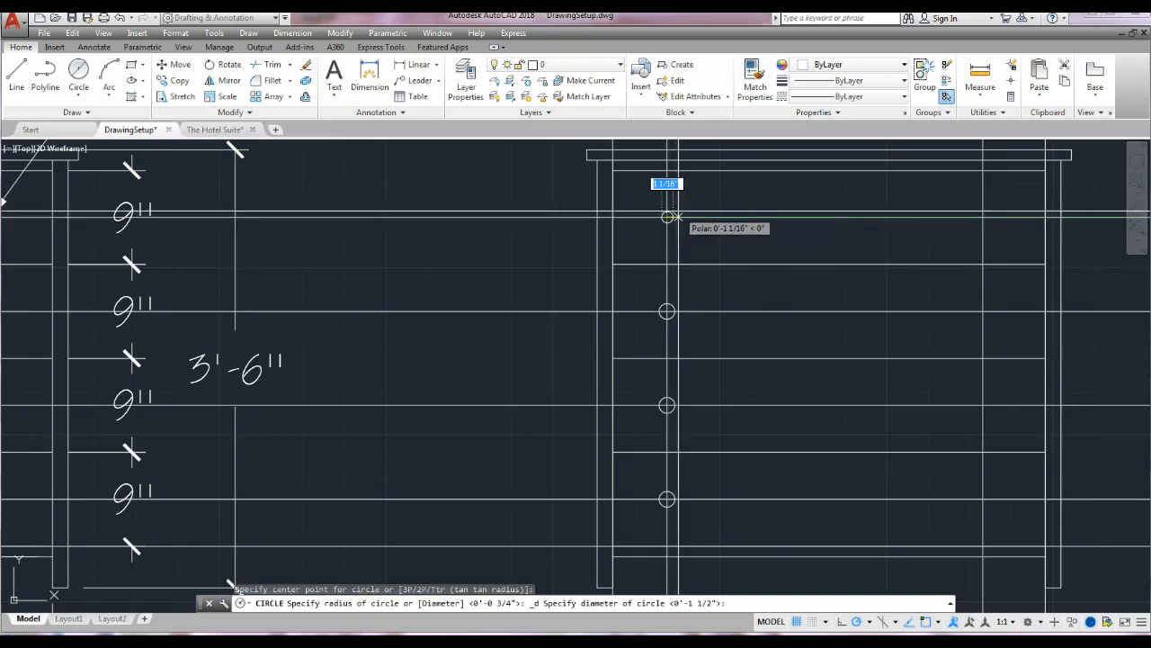
text(1.5)
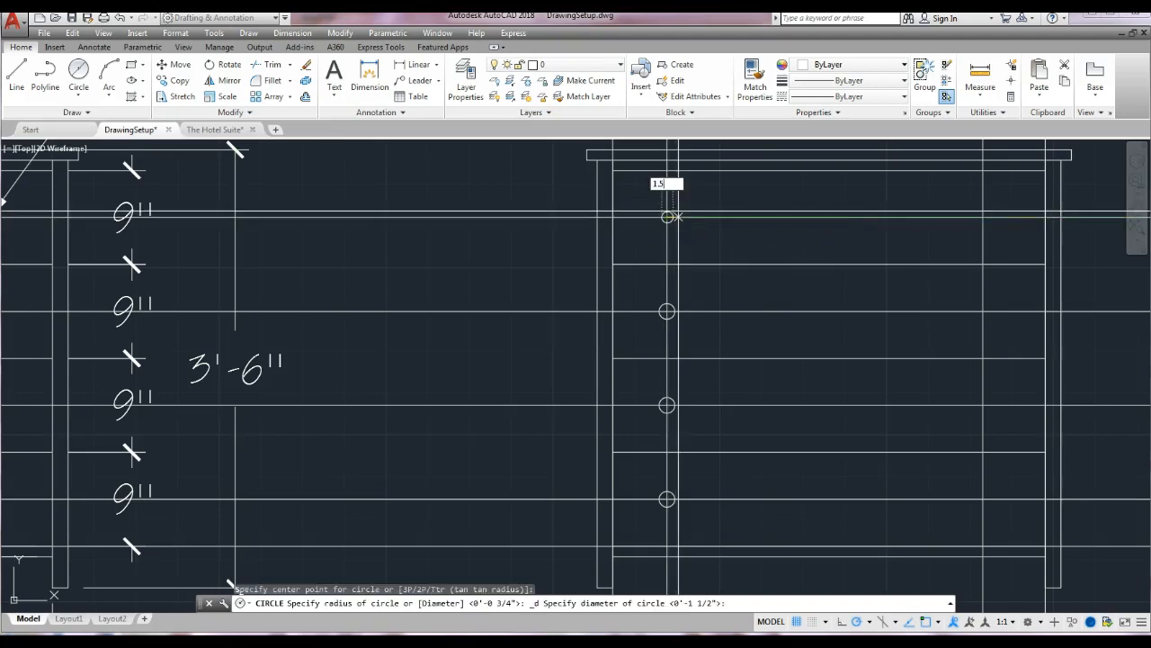
key(Return)
Draw a 1-1/2" diameter circle for the top drawer's right knob, centred on the intersection of its construction lines
mouse_move(825, 243)
middle_down()
mouse_move(589, 217)
mouse_move(504, 239)
mouse_move(504, 221)
middle_up()
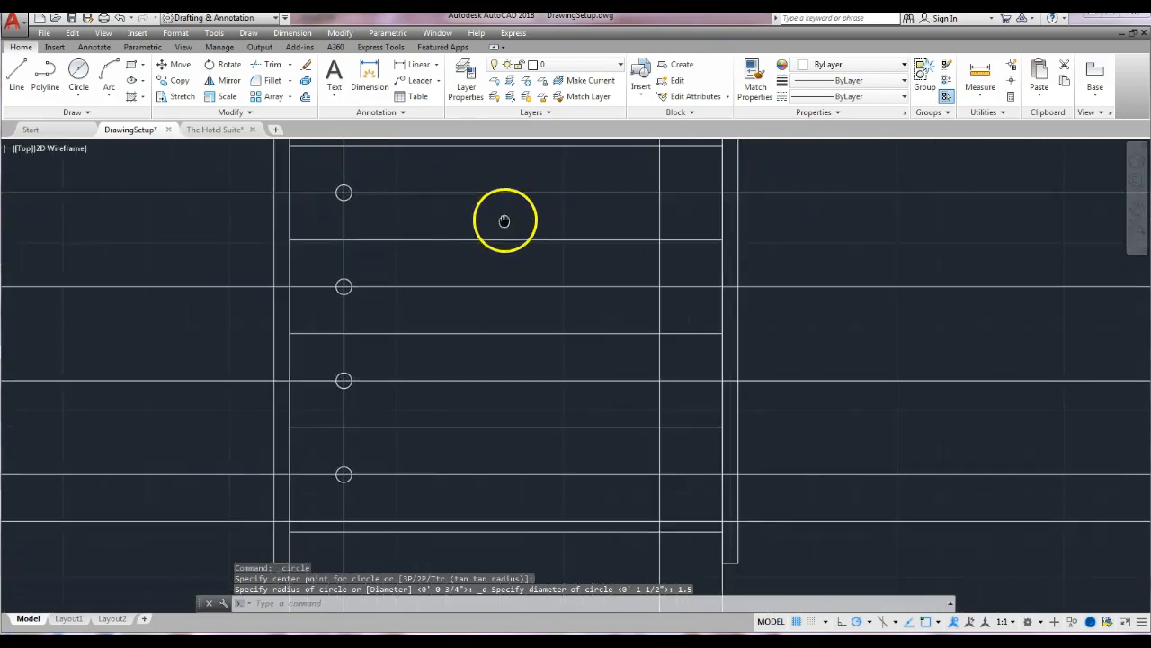
click(78, 72)
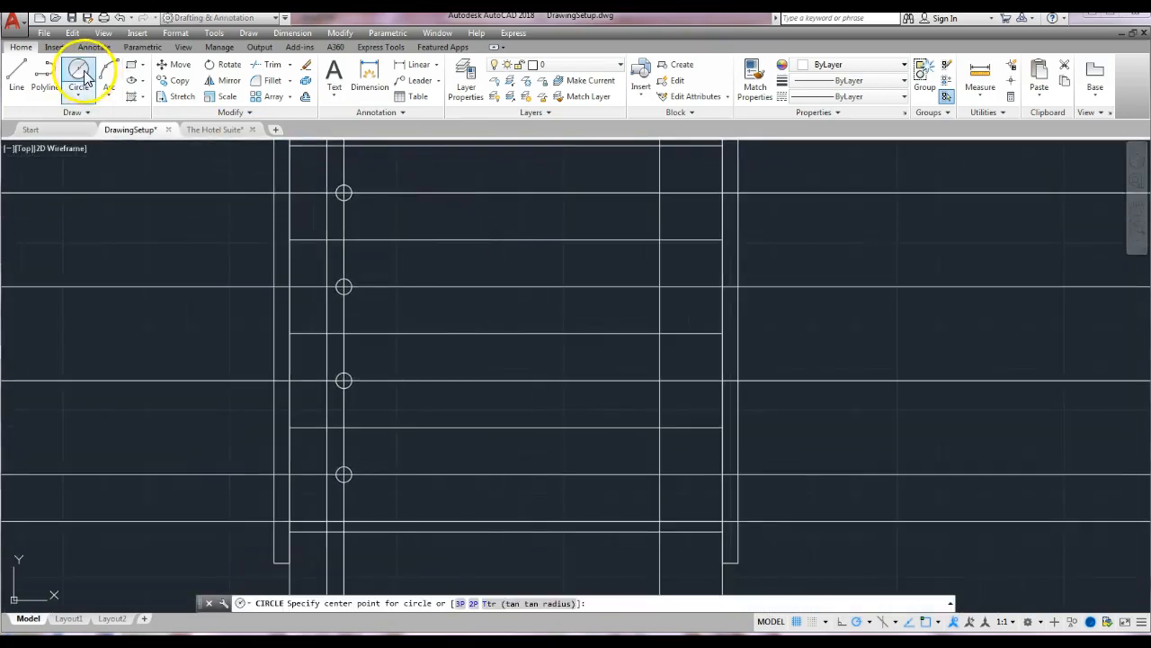
click(80, 97)
click(101, 118)
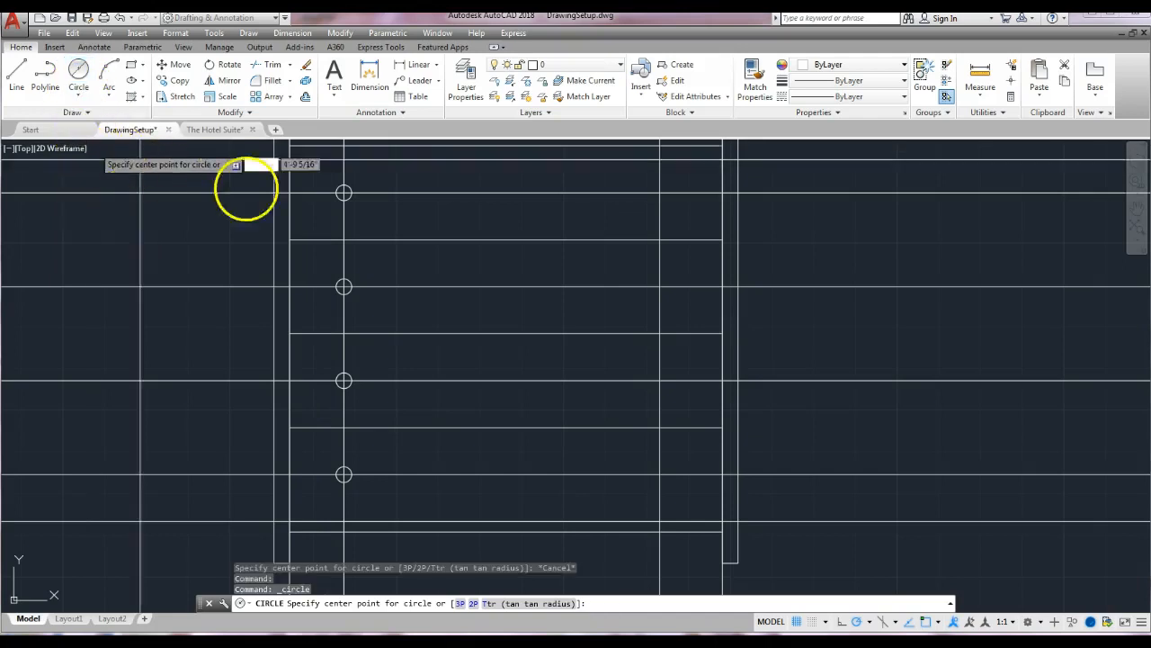
click(660, 193)
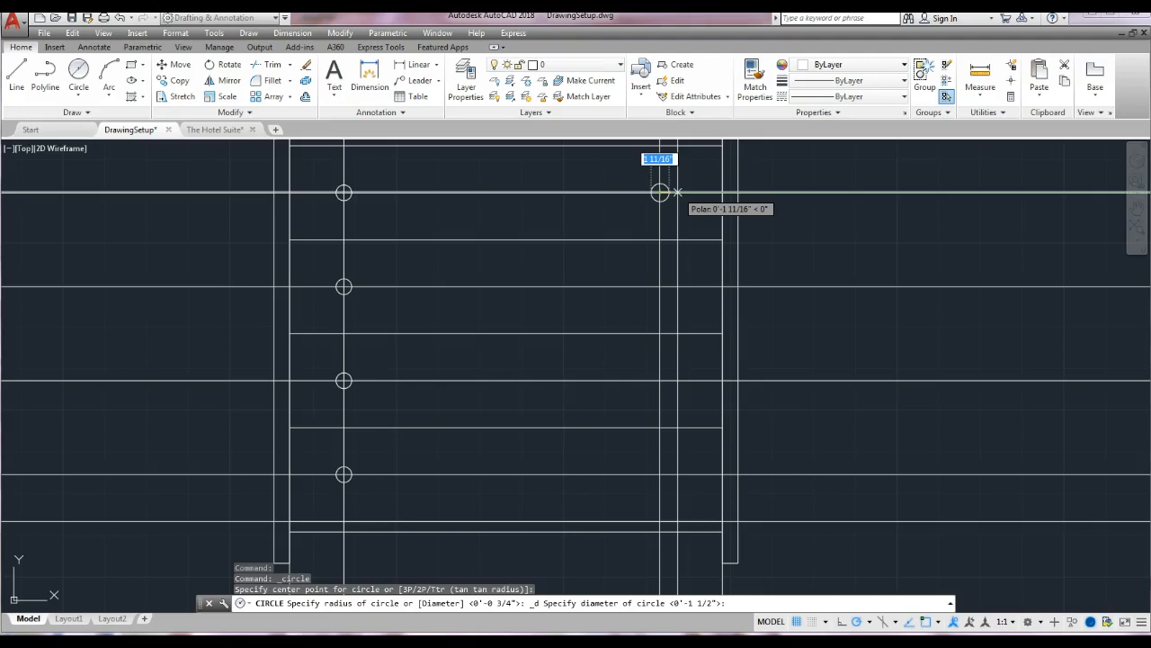
text(1-1/2)
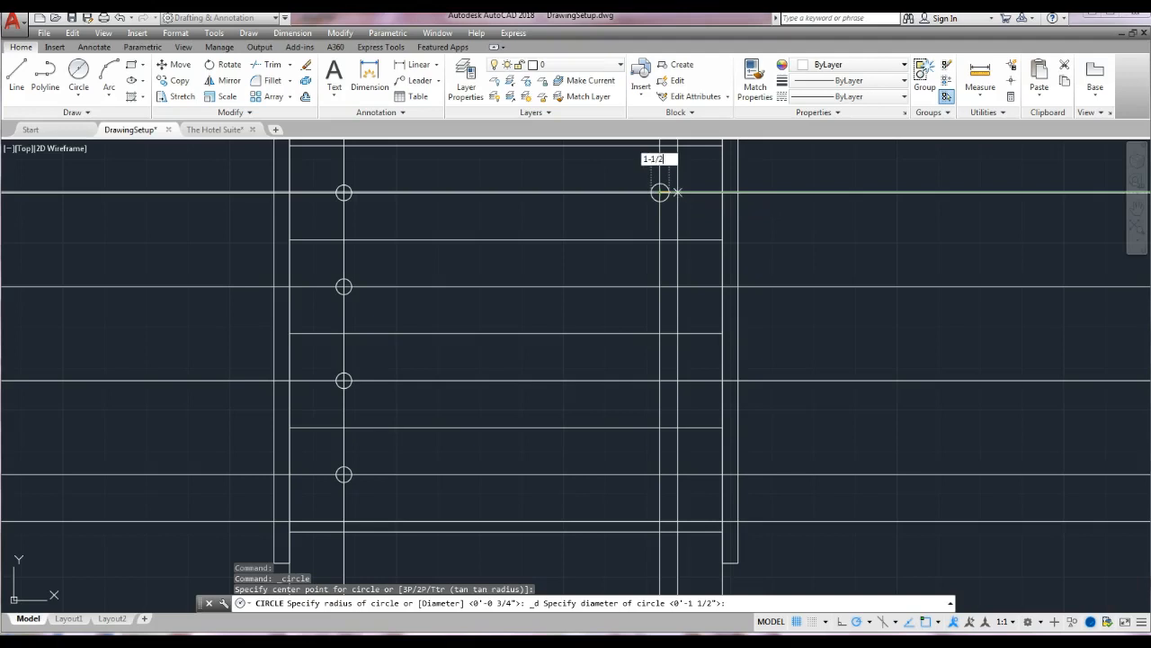
key(Return)
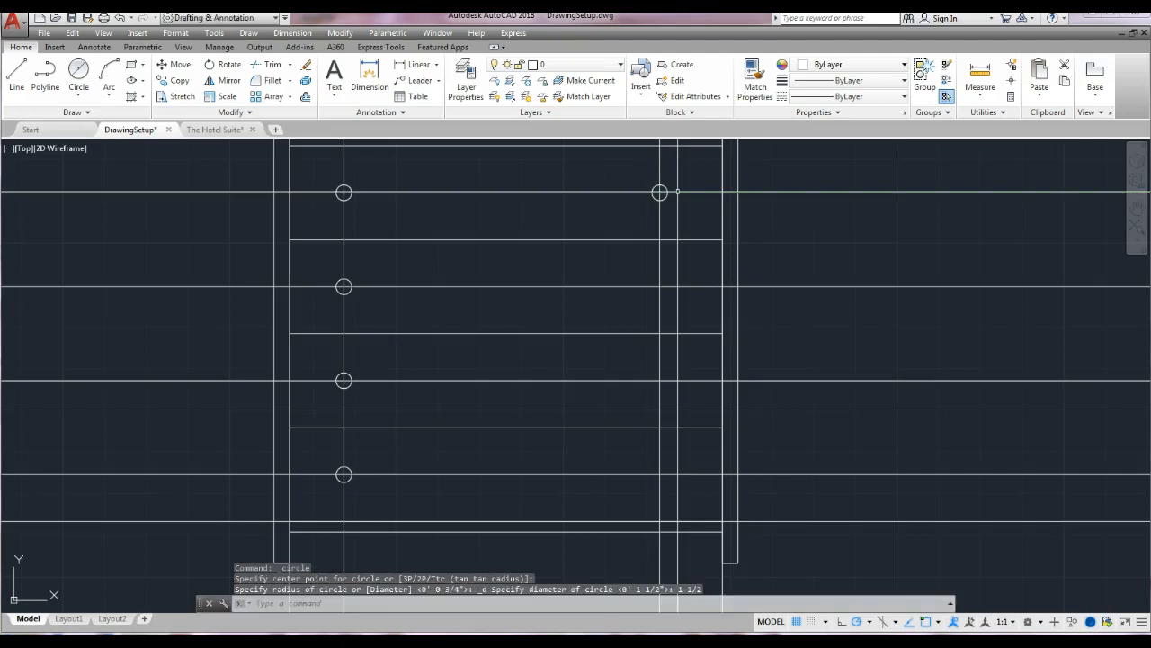
Draw a 1.5" diameter circle for the right knob of the second drawer from the top, centred on the construction line intersection
key(Return)
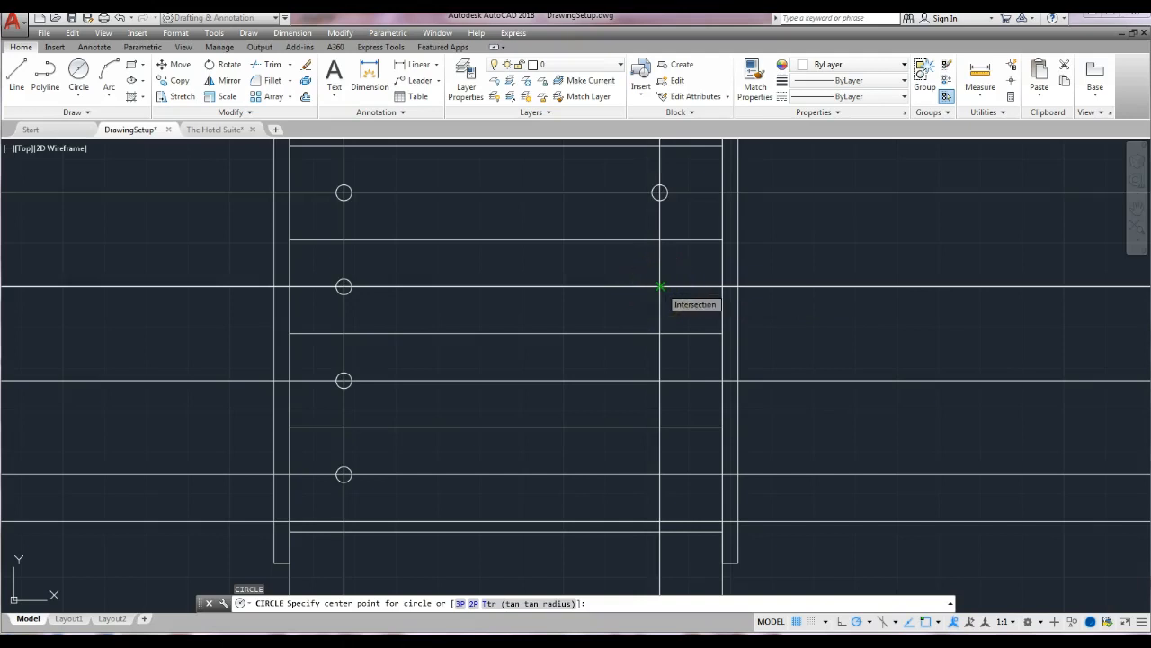
click(661, 286)
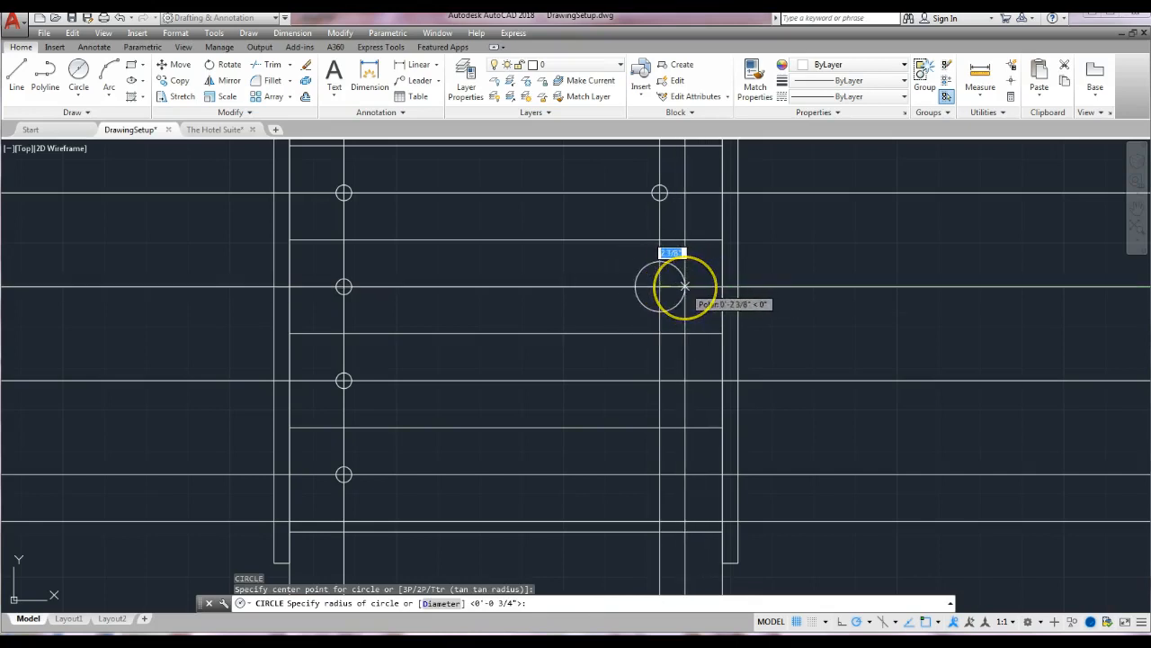
text(D)
key(Return)
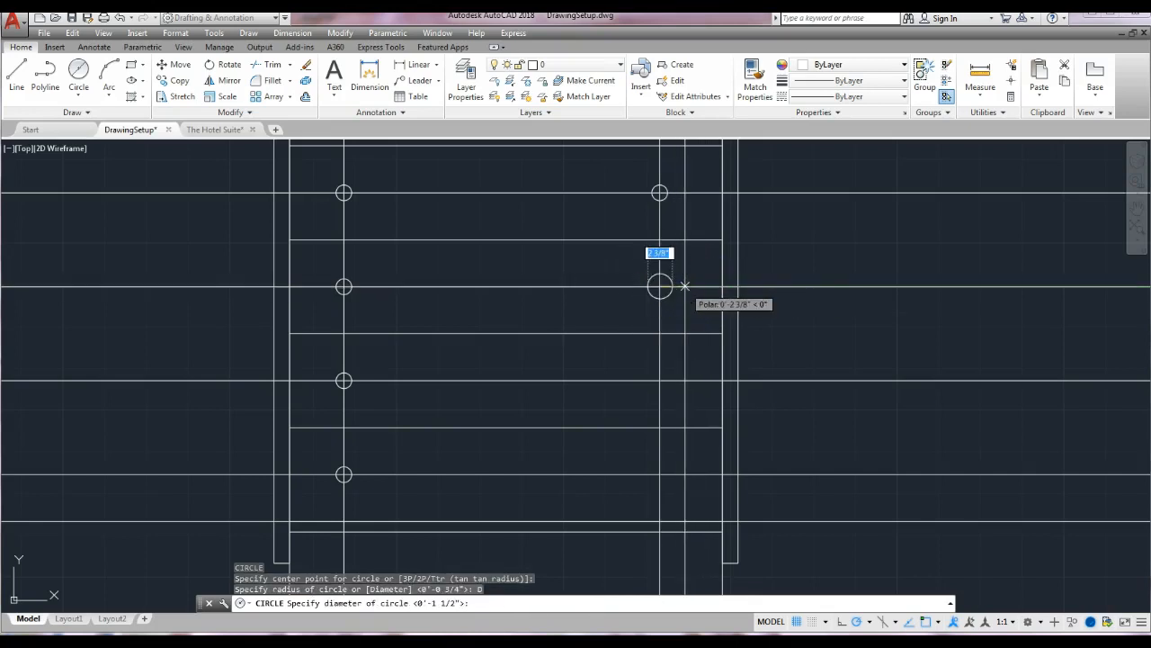
text(1.5)
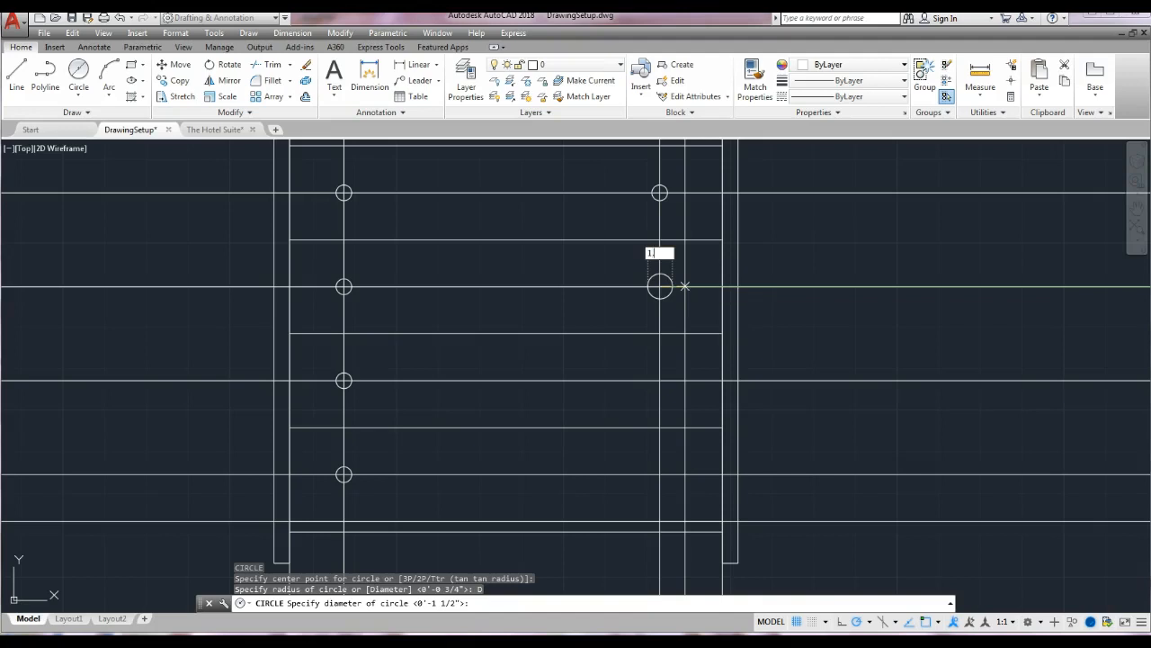
key(Return)
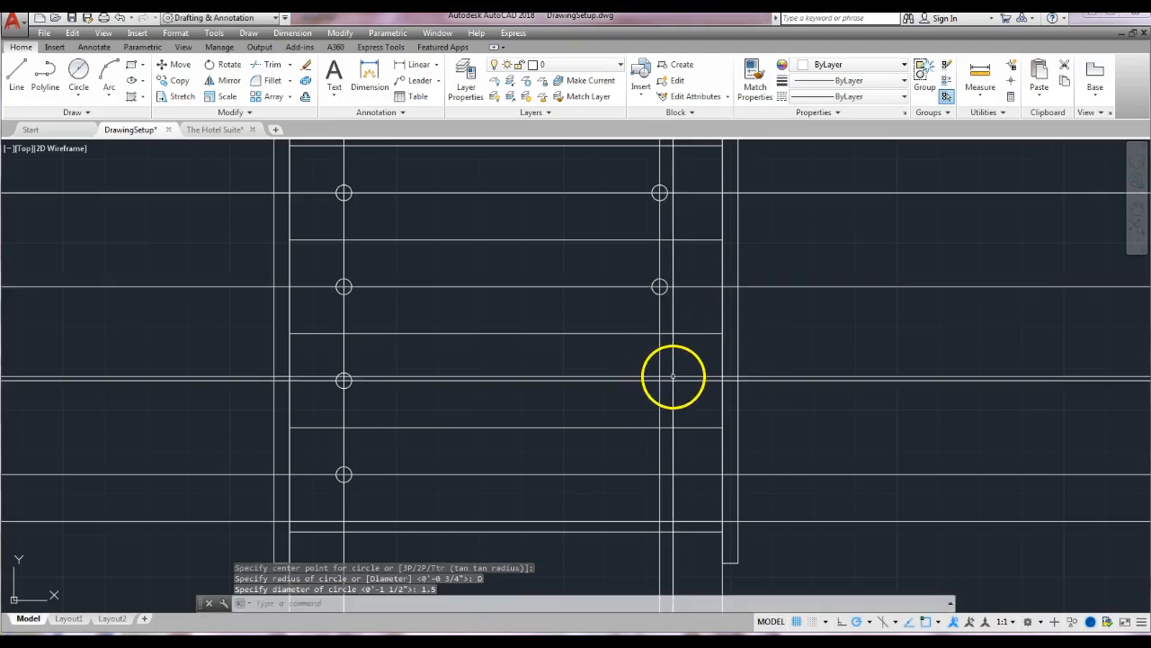
Draw a 1.5" diameter circle at the right construction line intersection of the third drawer from the top
key(Return)
click(659, 380)
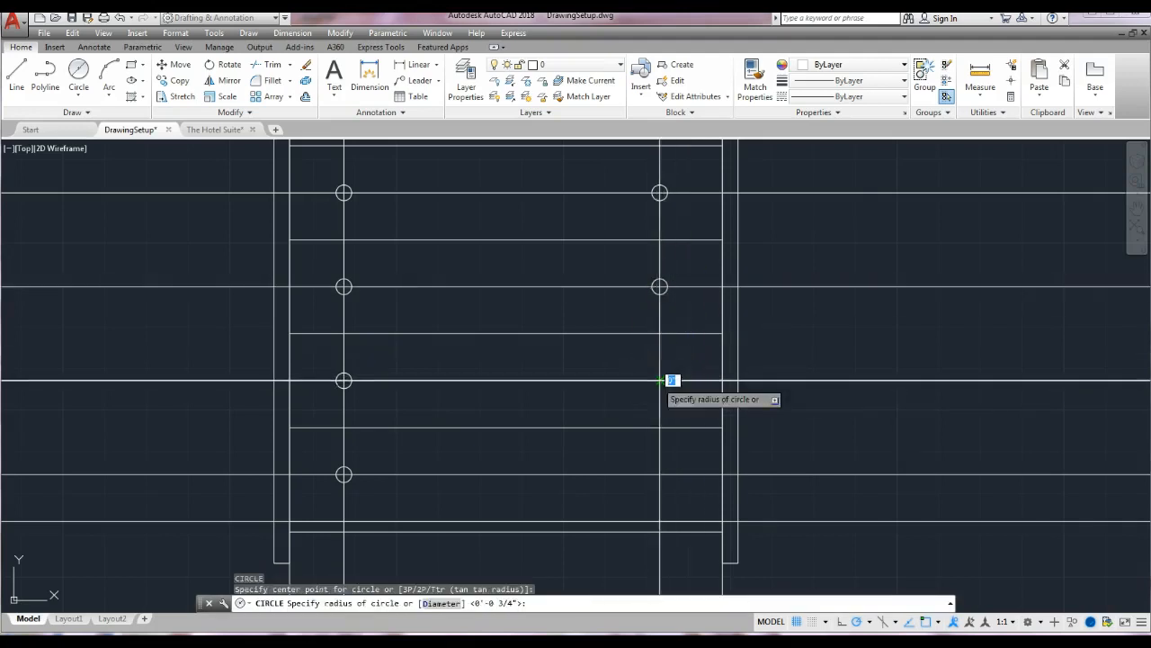
text(d)
key(Return)
text(1.5)
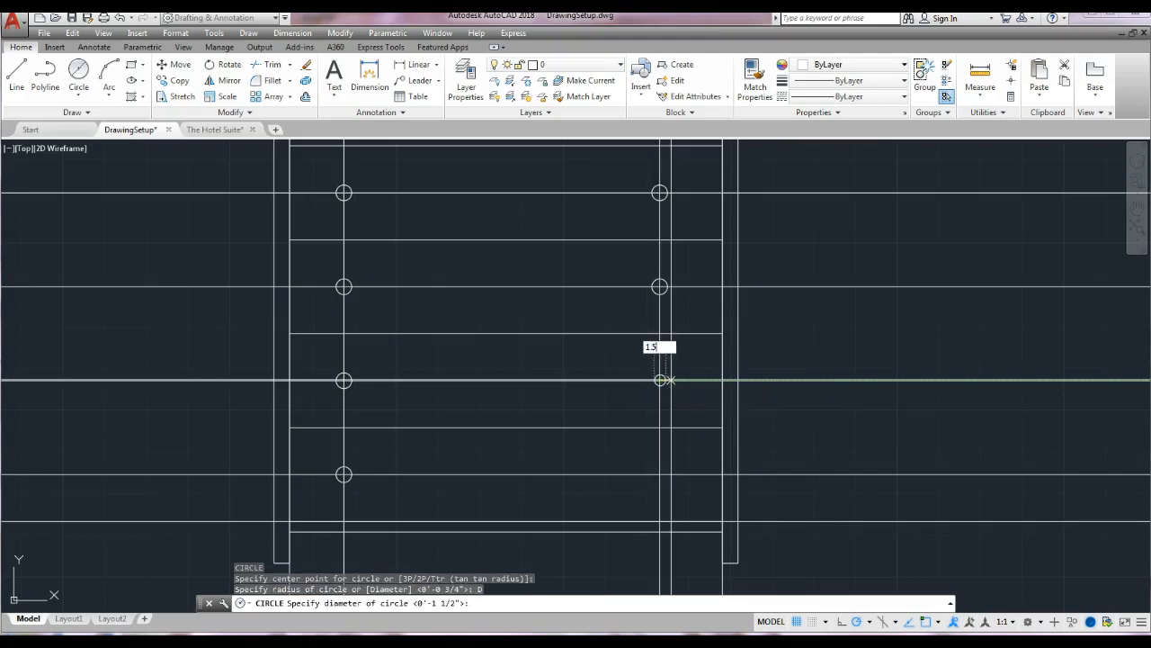
key(Return)
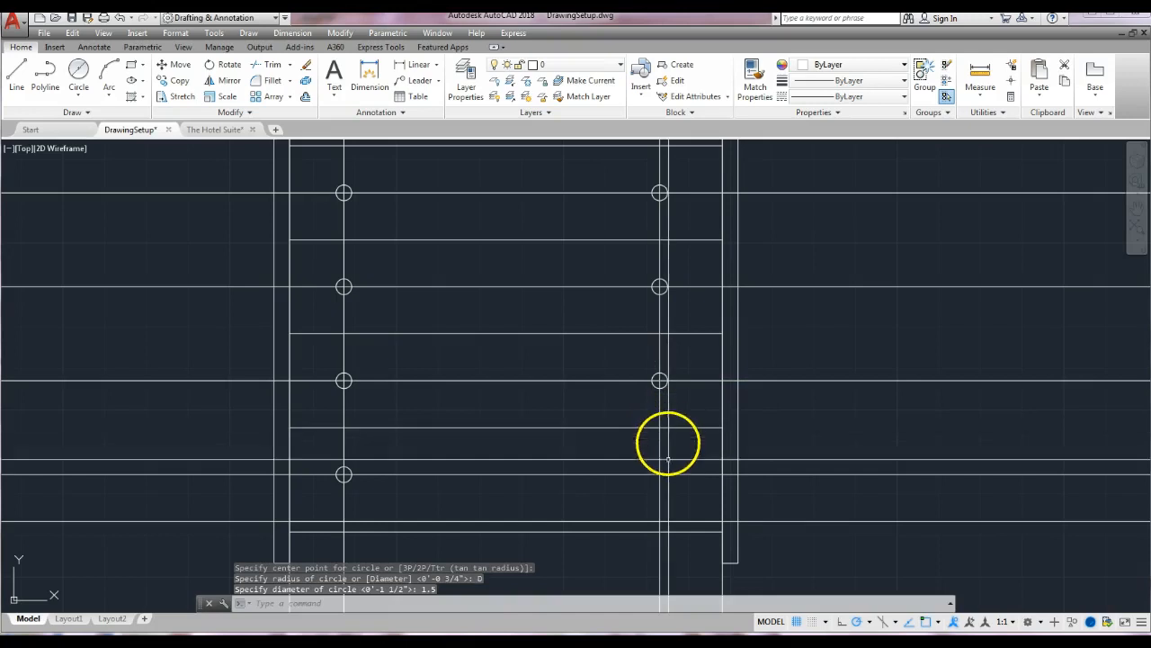
Draw a 1.5" diameter circle for the bottom drawer's right knob, centred on the intersection of its construction lines
key(Return)
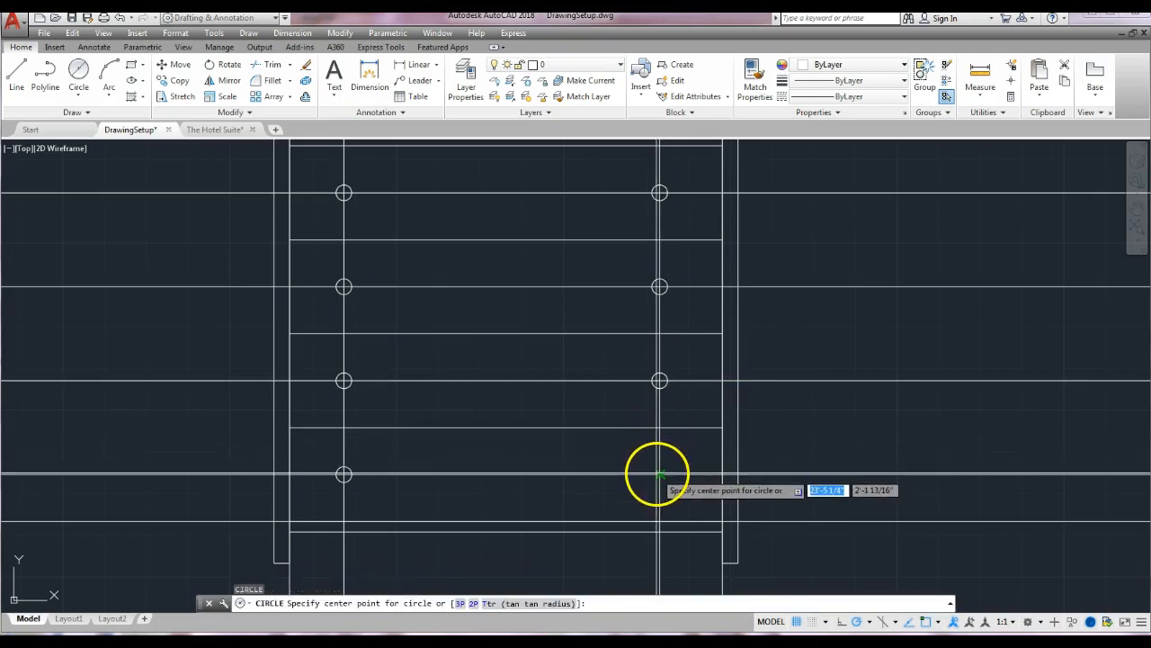
click(659, 475)
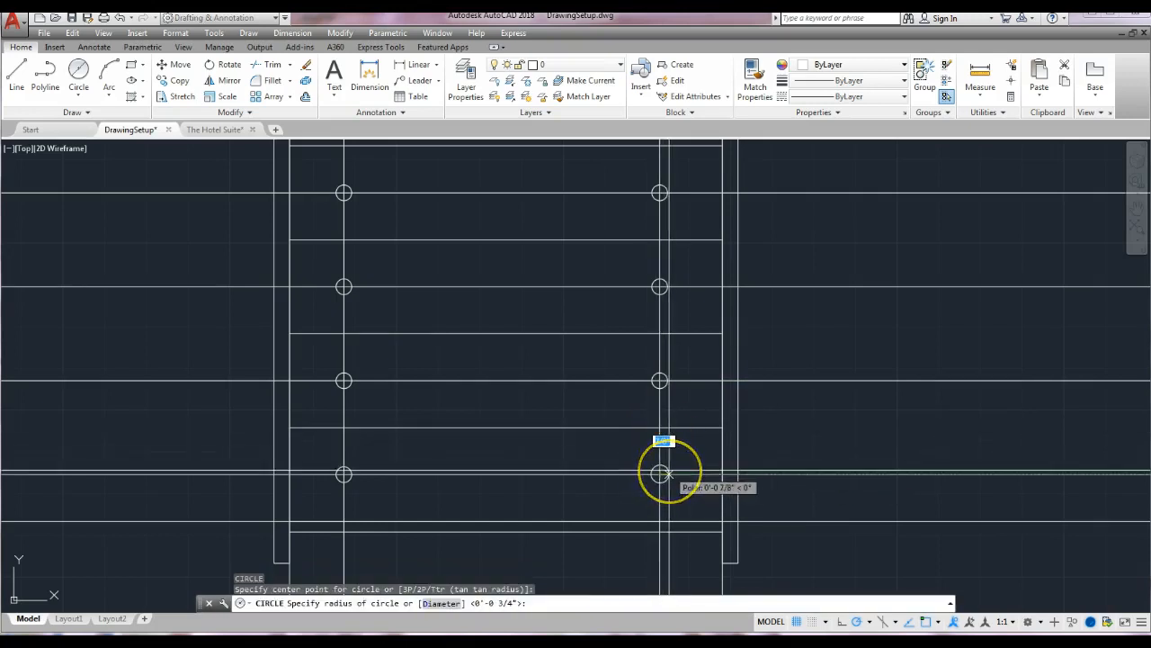
text(D)
key(Return)
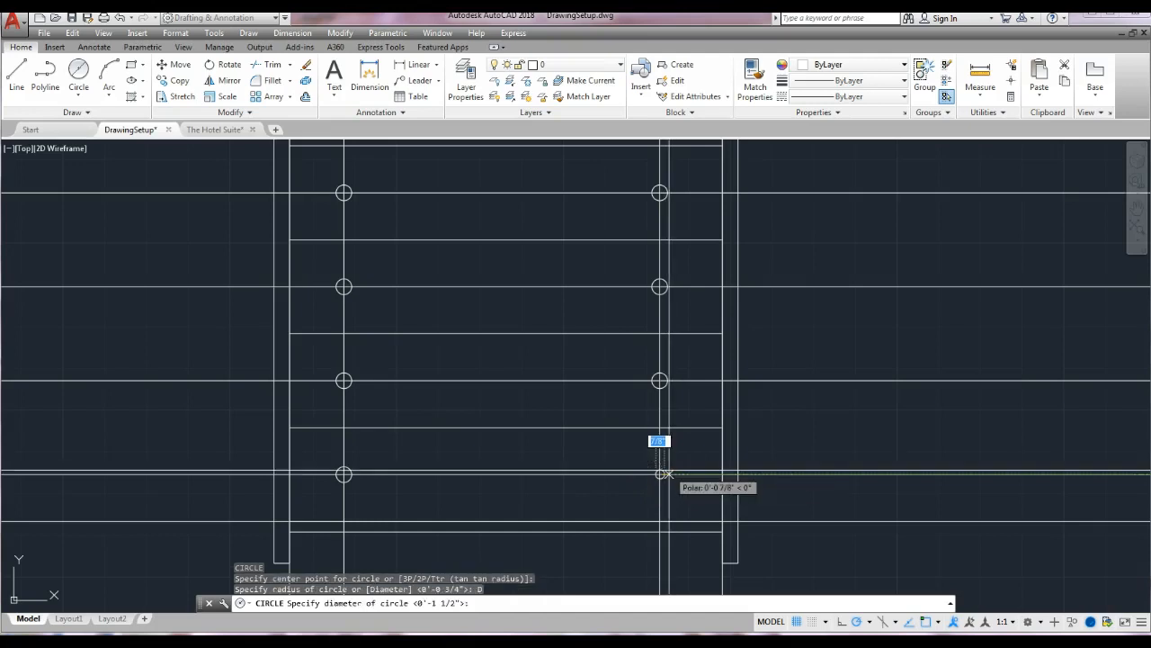
text(1.5)
key(Return)
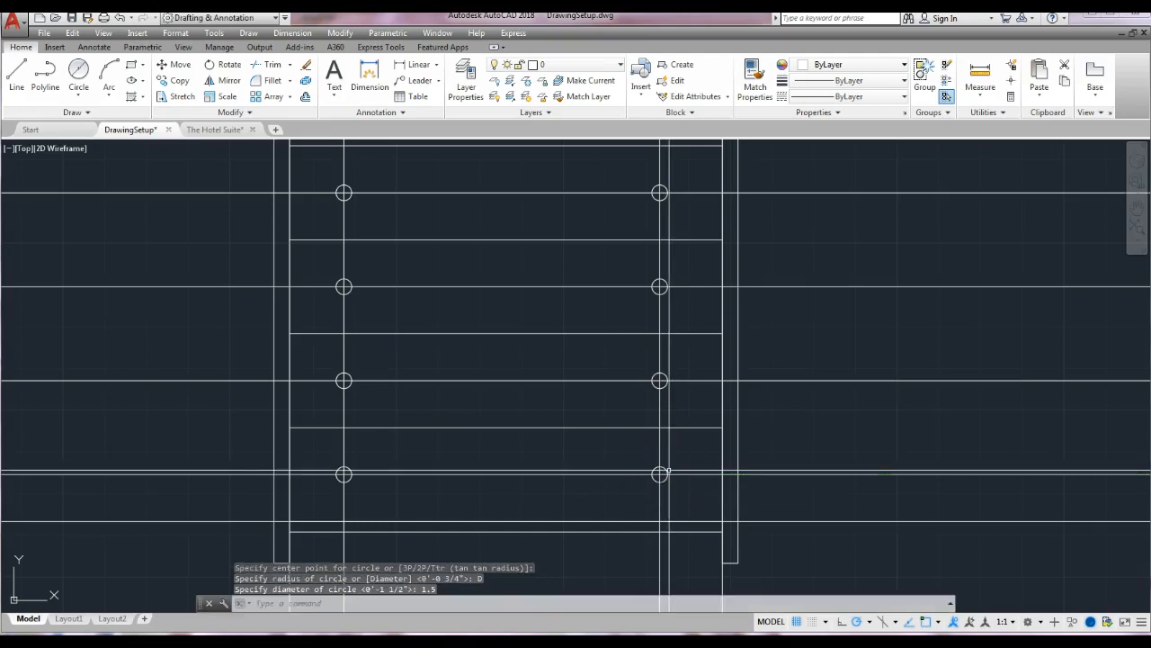
Erase all the vertical and horizontal construction lines running through the redrawn dresser
scroll(679, 447, down, 6)
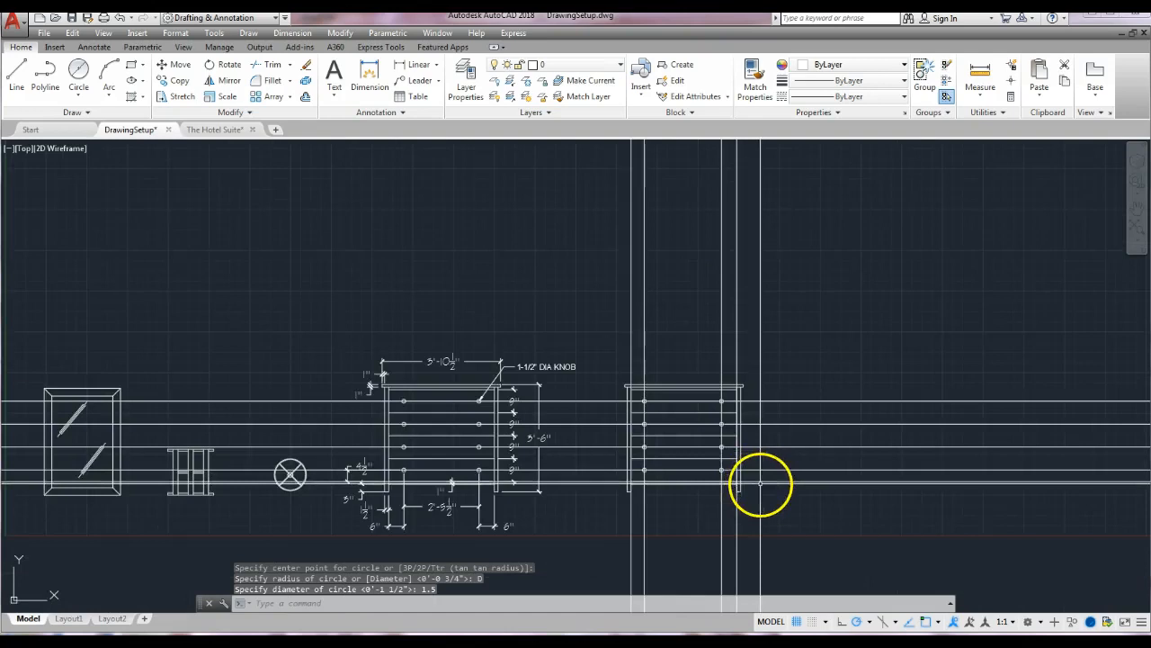
middle_drag(808, 449, 812, 442)
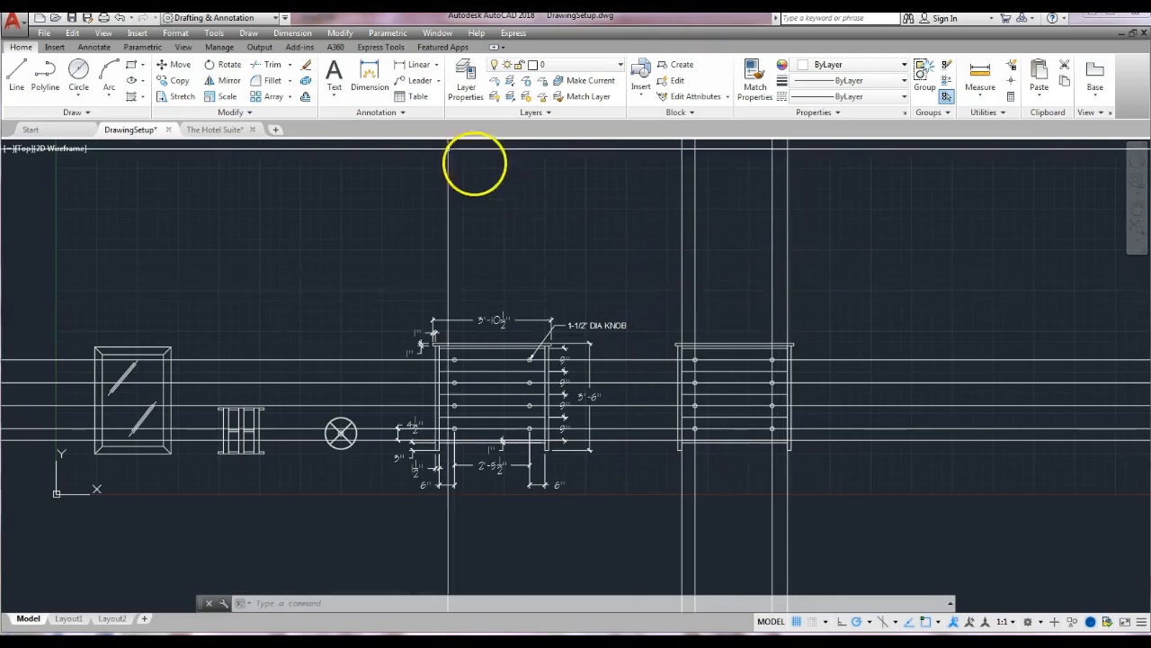
click(306, 70)
click(819, 277)
click(666, 288)
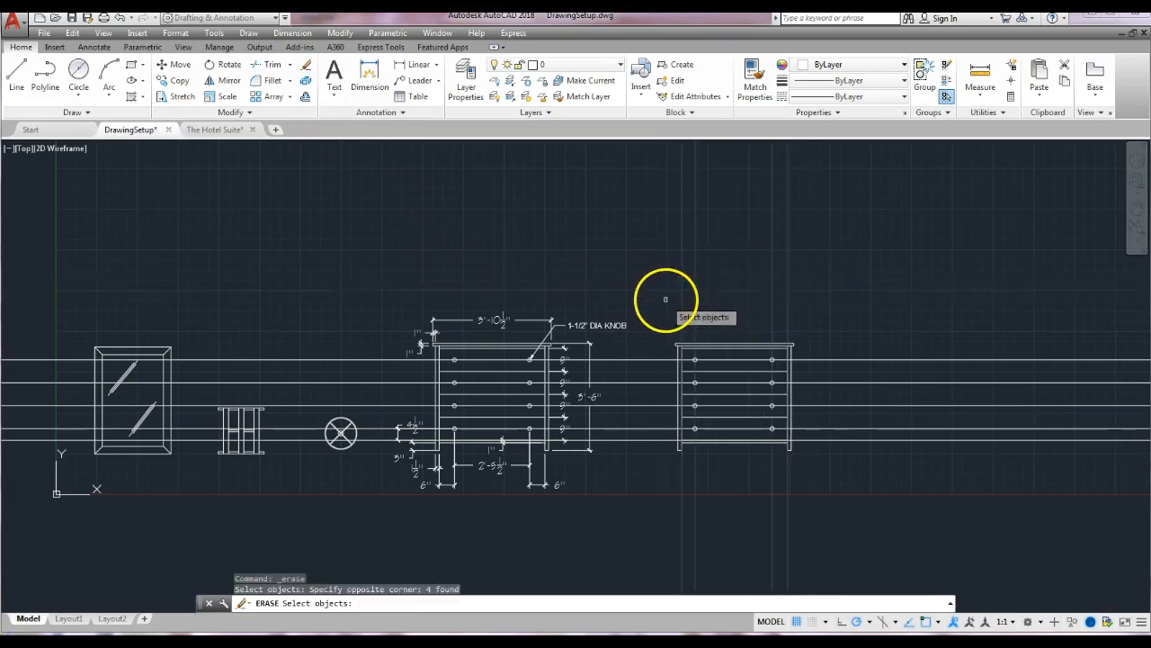
click(886, 323)
click(850, 459)
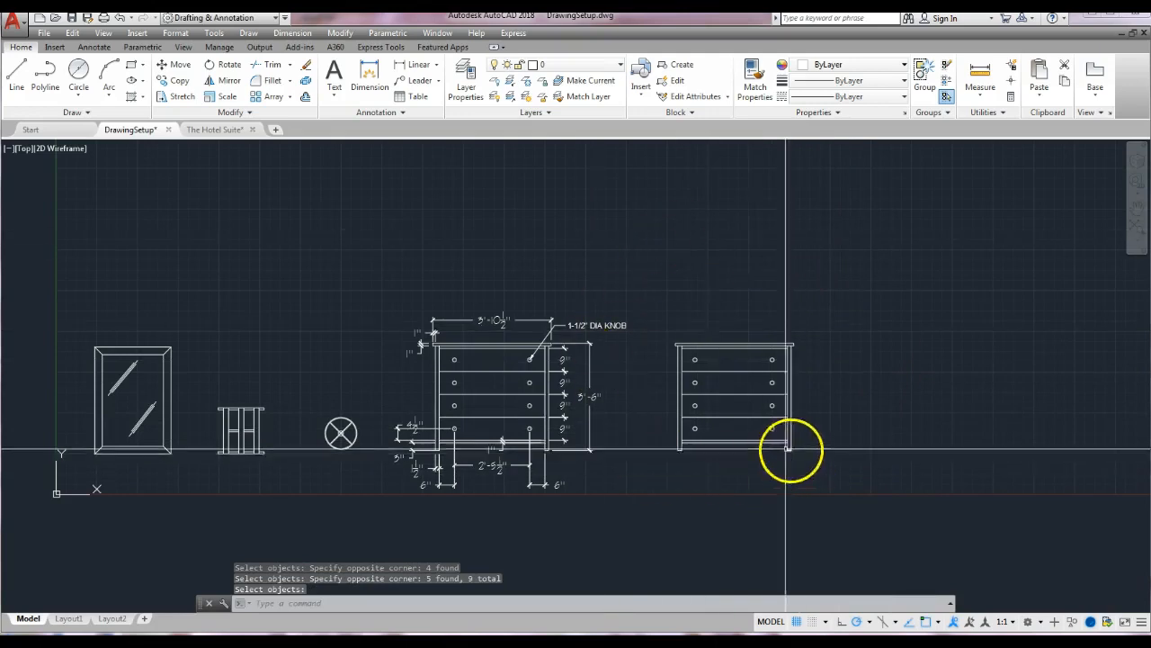
Save the drawing under a new file name made of the author's name followed by "_Ch3_" in the ID427-2017 folder
scroll(666, 338, up, 4)
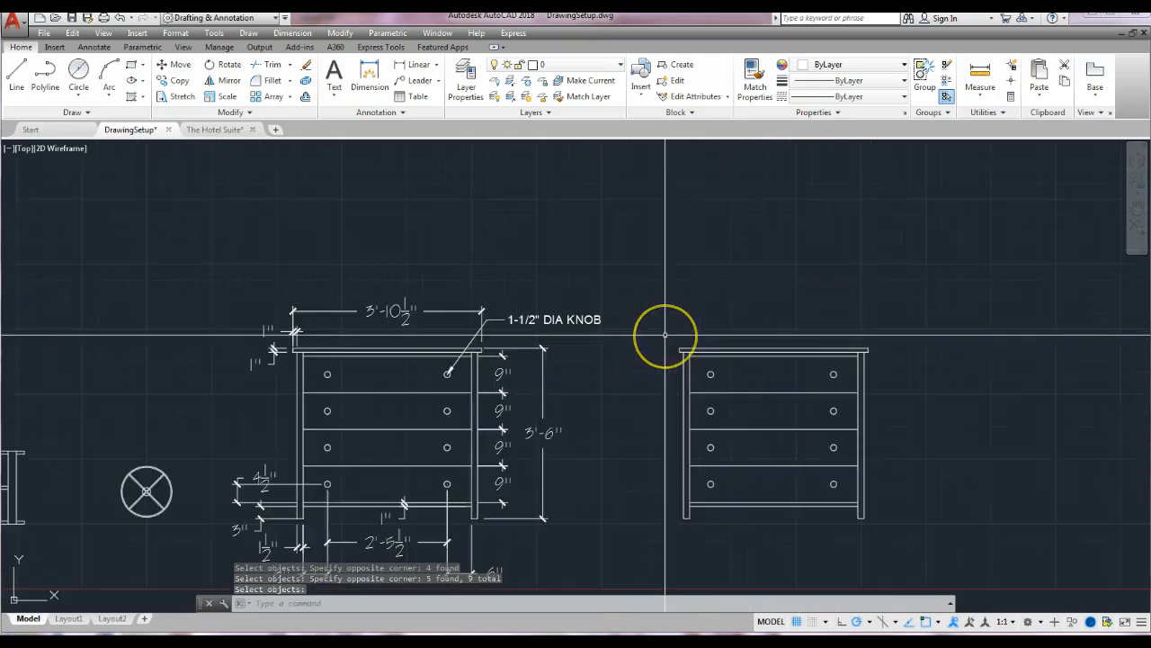
mouse_move(653, 396)
middle_down()
mouse_move(686, 260)
mouse_move(606, 273)
middle_up()
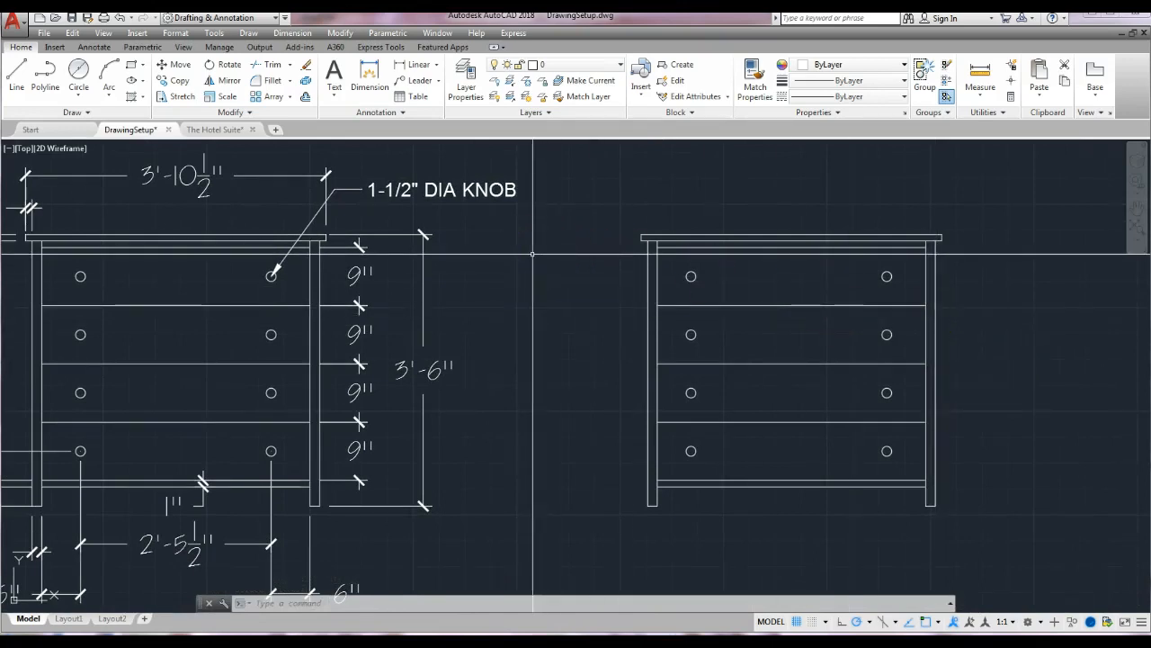
click(43, 32)
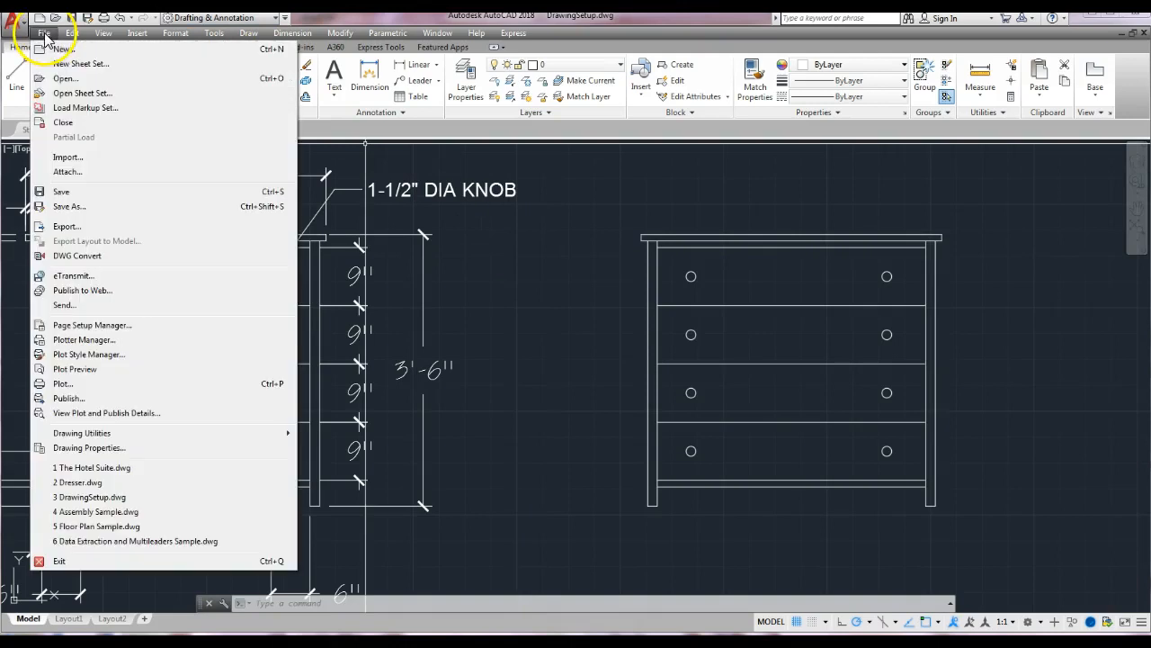
click(73, 206)
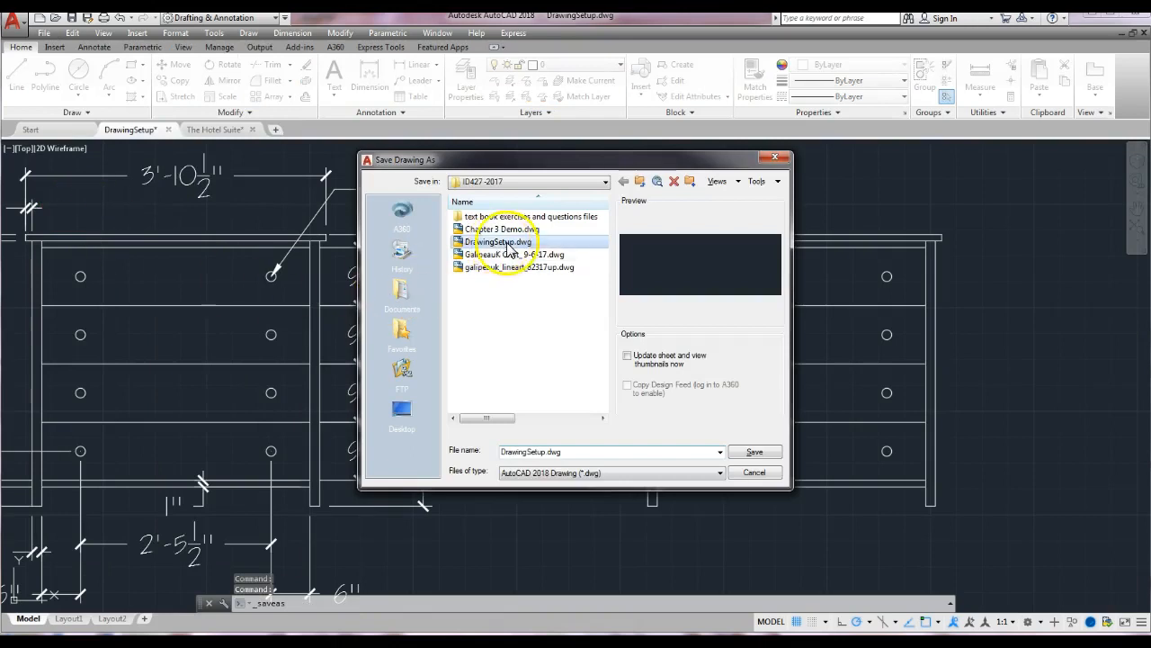
drag(546, 450, 492, 449)
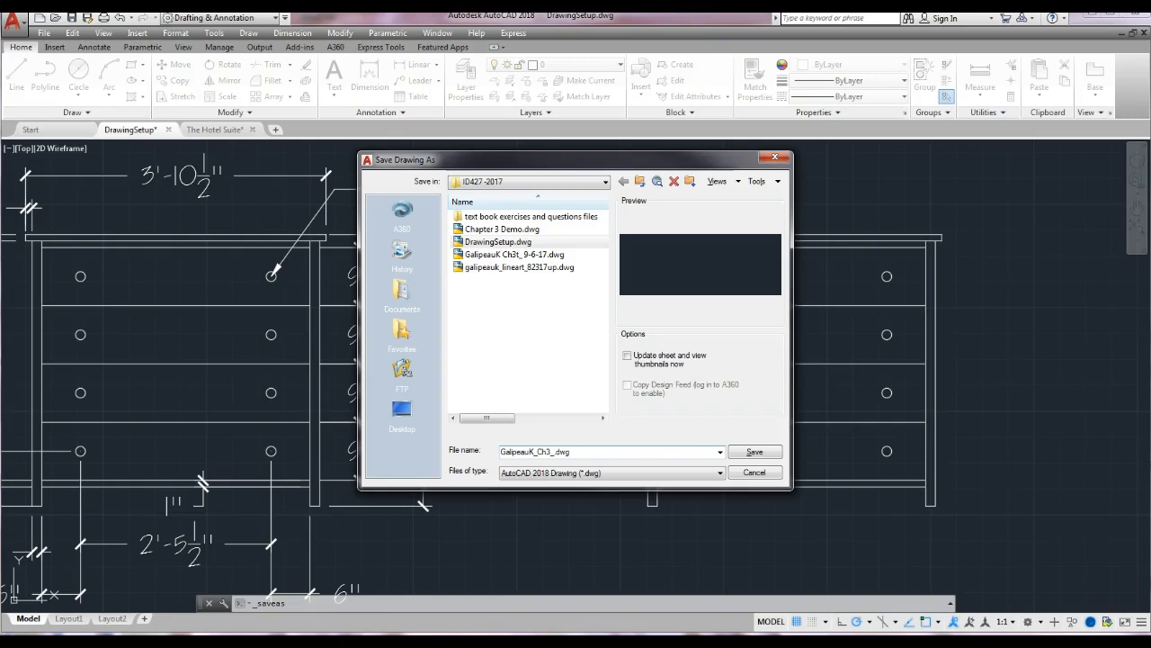
click(754, 454)
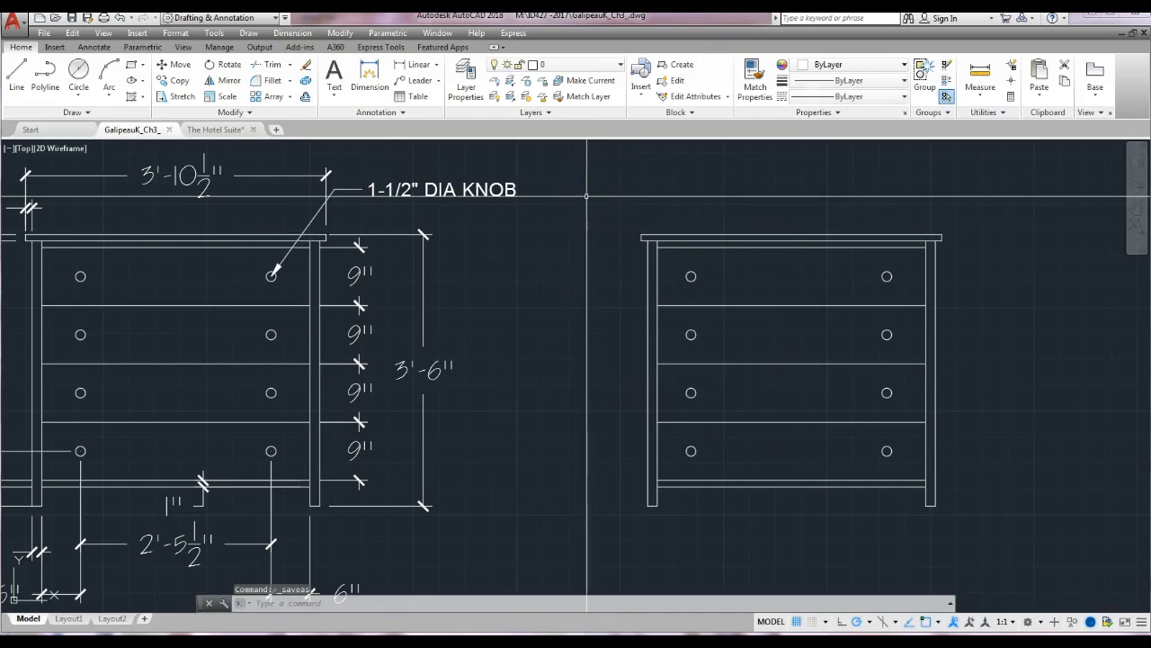
scroll(586, 218, down, 5)
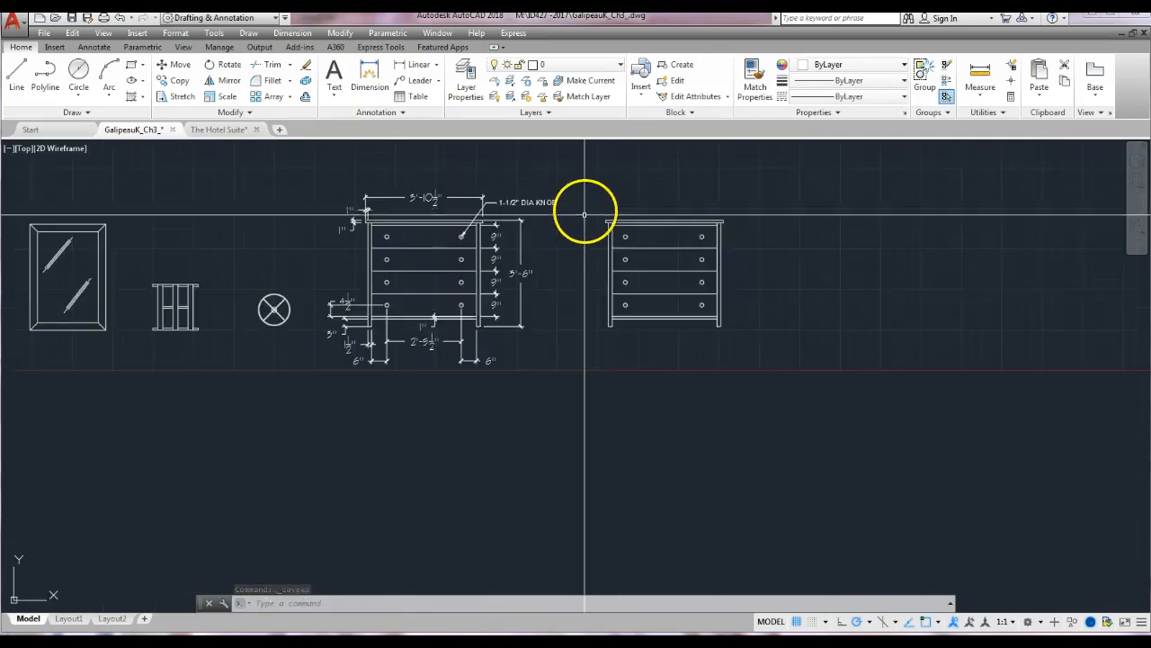
middle_drag(587, 354, 660, 350)
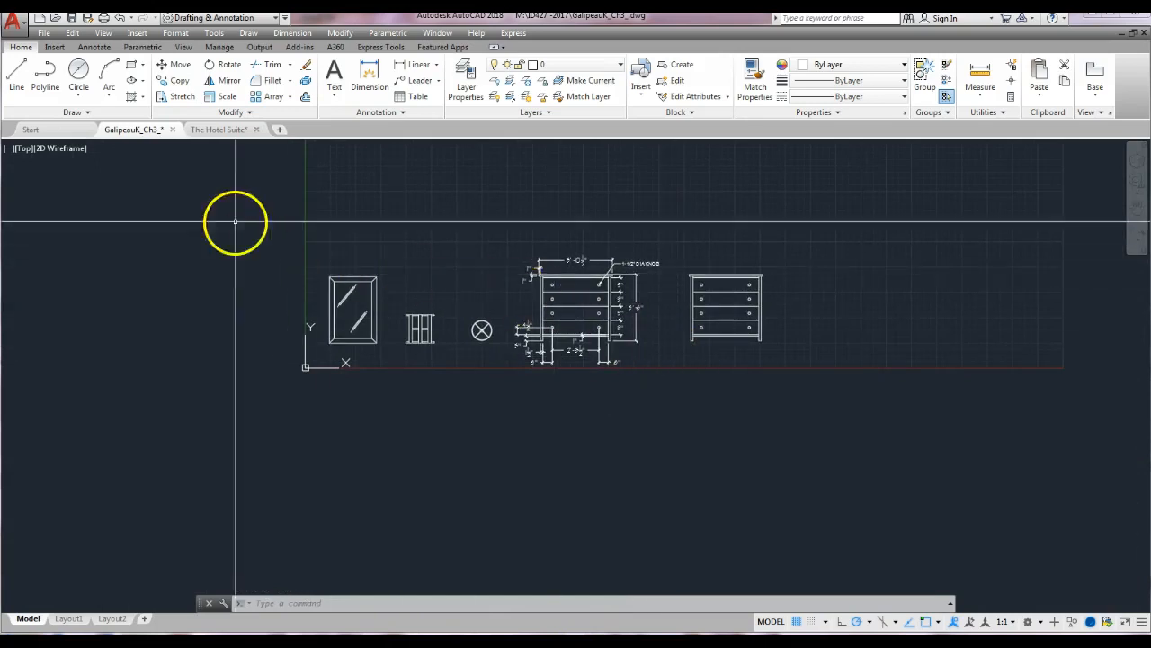